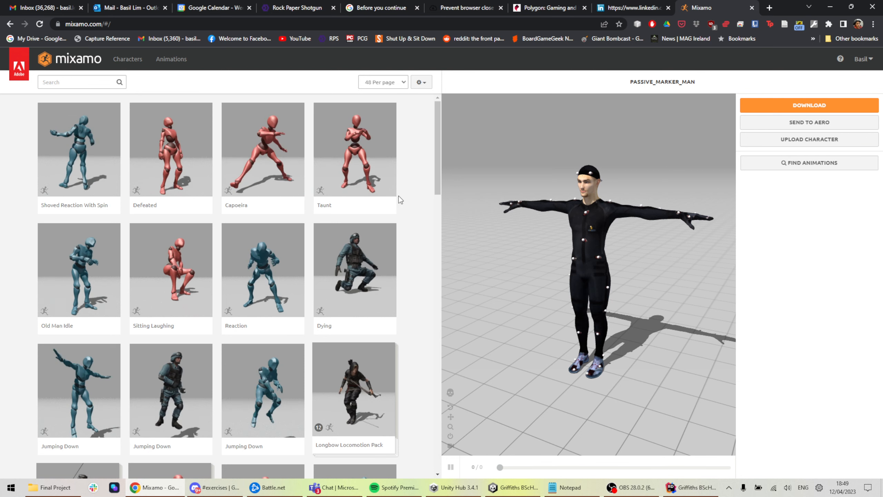
Step: Look through the first page of the animation library to see which motions and packs are offered
scroll(383, 210, "down", 4)
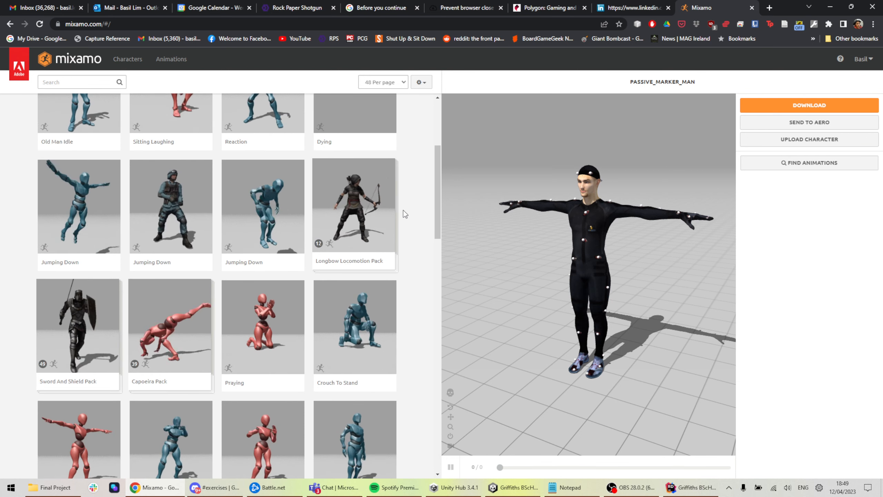
scroll(405, 213, "down", 4)
scroll(404, 211, "down", 7)
scroll(413, 216, "up", 15)
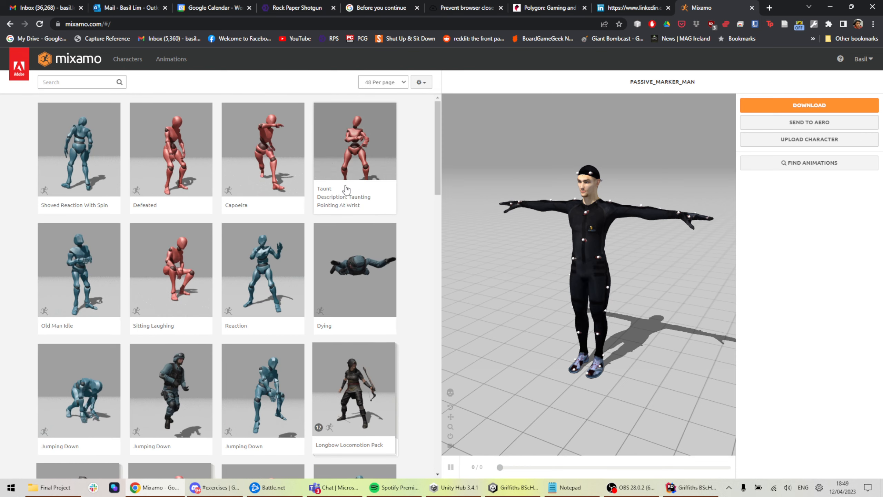
scroll(339, 184, "down", 7)
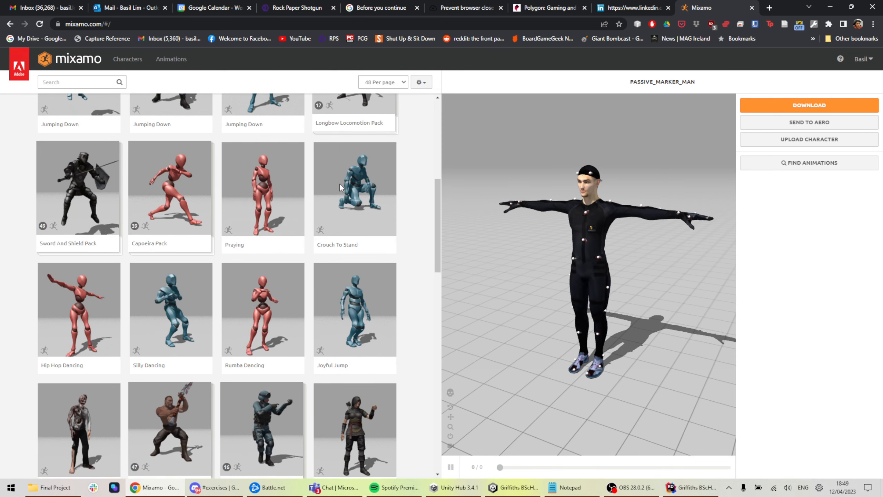
Step: Browse the first page of the ready-made character library and return to the animation library
left_click(127, 58)
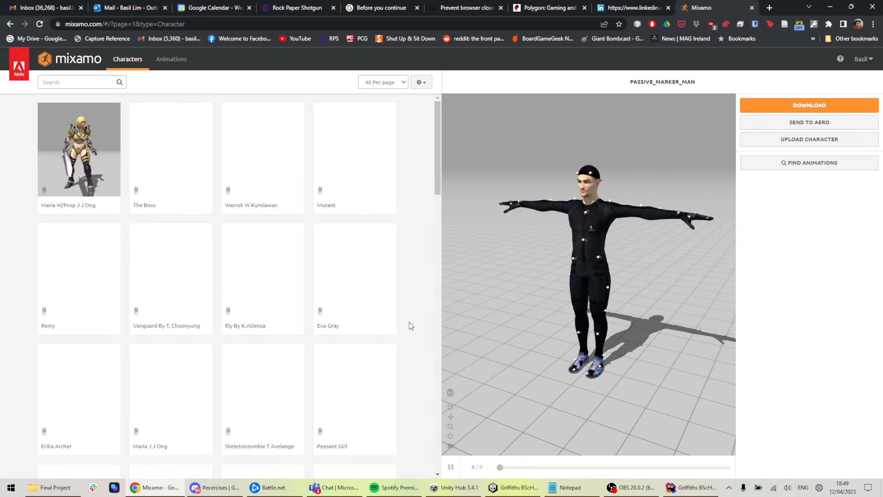
scroll(399, 195, "down", 7)
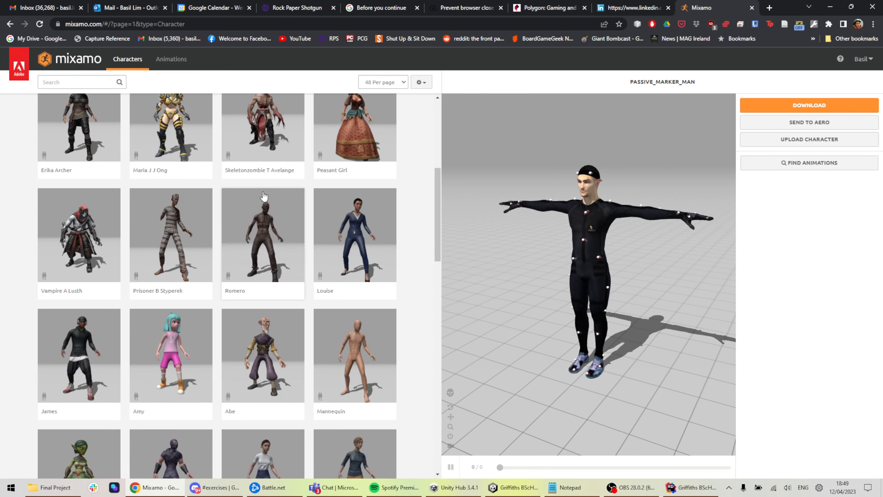
scroll(285, 317, "down", 5)
scroll(284, 317, "down", 6)
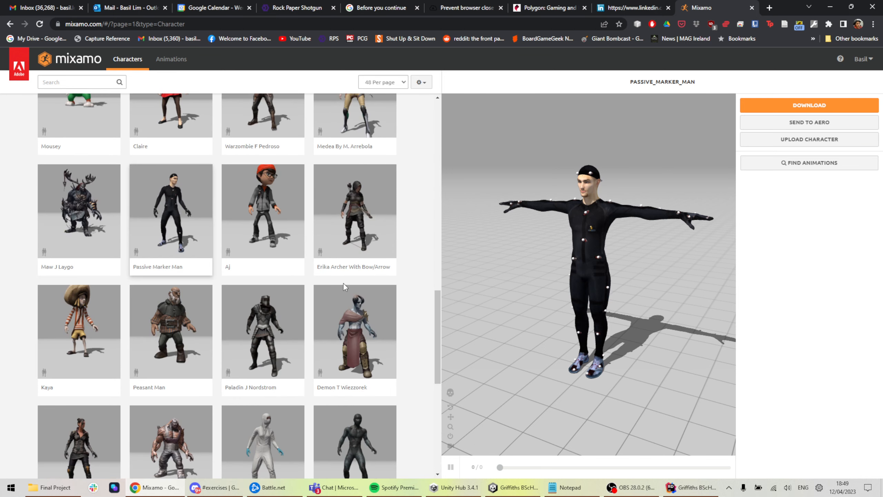
scroll(344, 283, "down", 5)
scroll(334, 263, "down", 3)
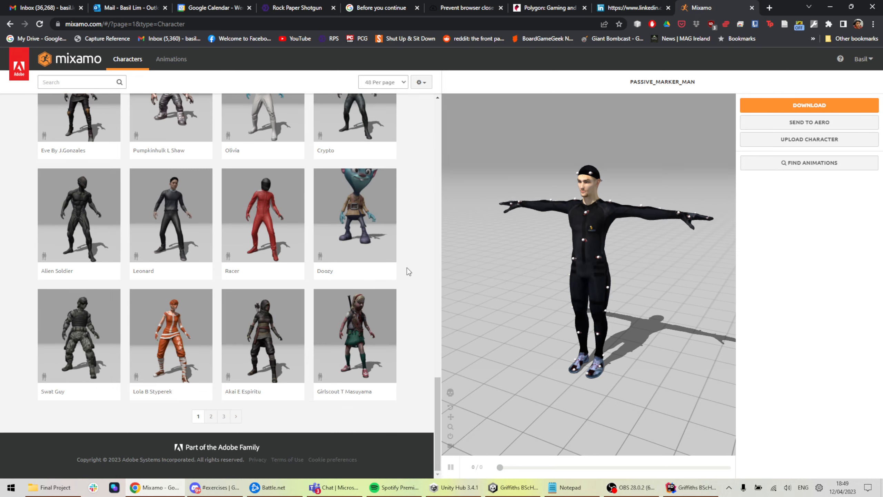
scroll(285, 217, "up", 14)
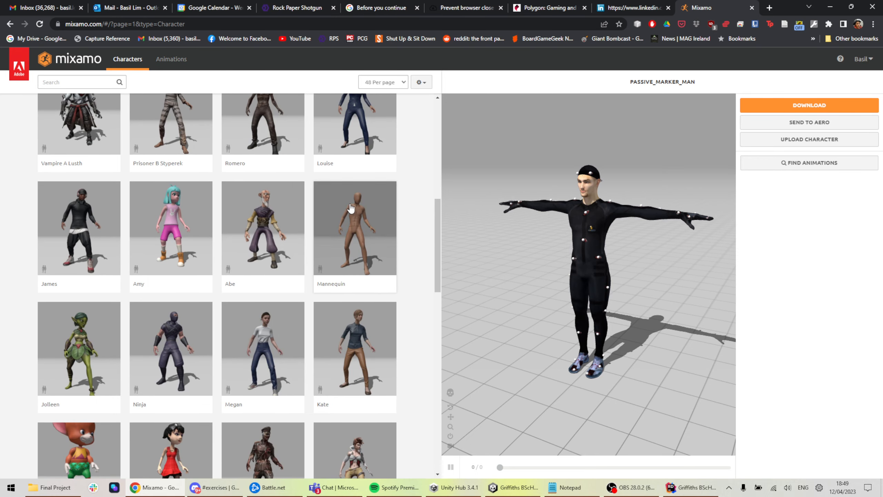
left_click(165, 61)
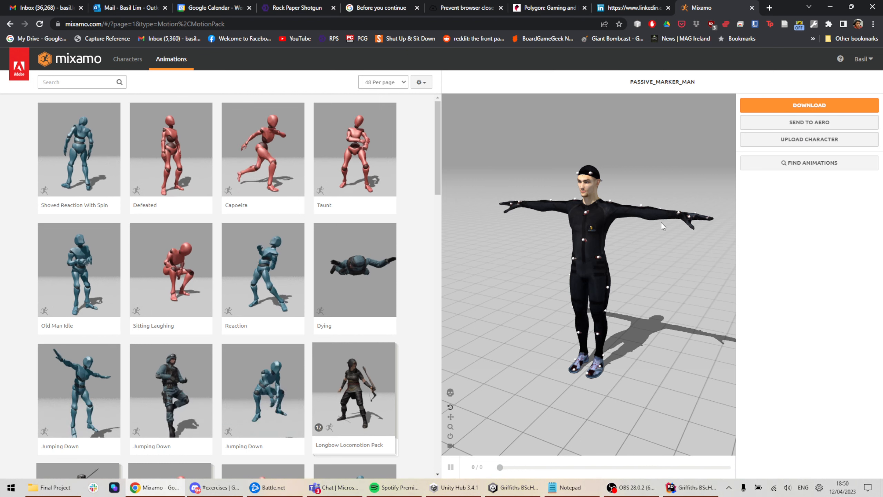
Step: Start a character upload and browse for the file in the TU984 Asset Design folder under Teaching
left_click(828, 147)
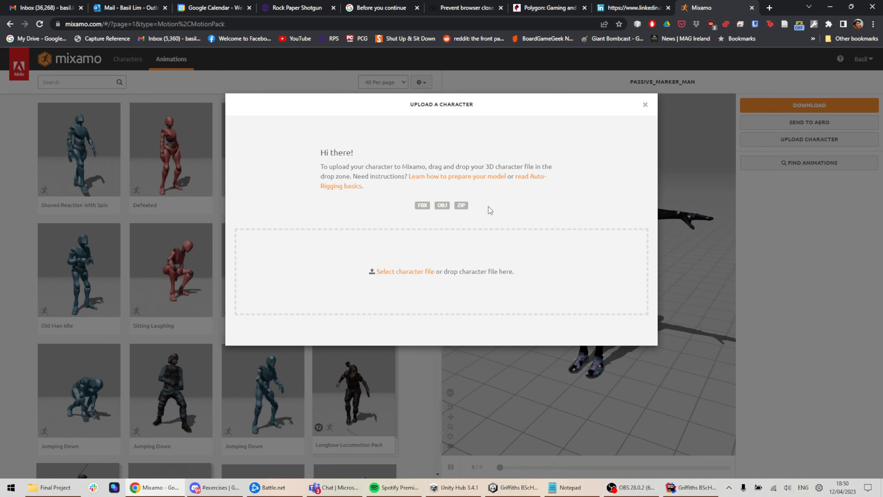
left_click(416, 273)
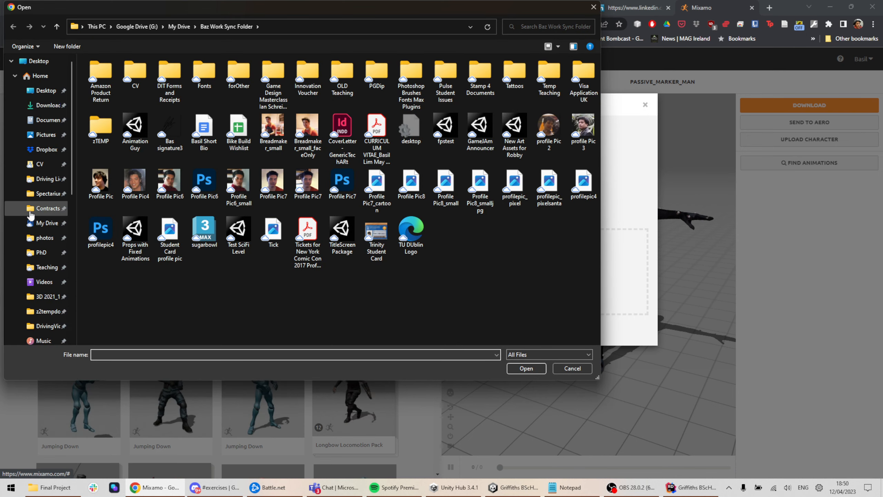
scroll(43, 226, "down", 1)
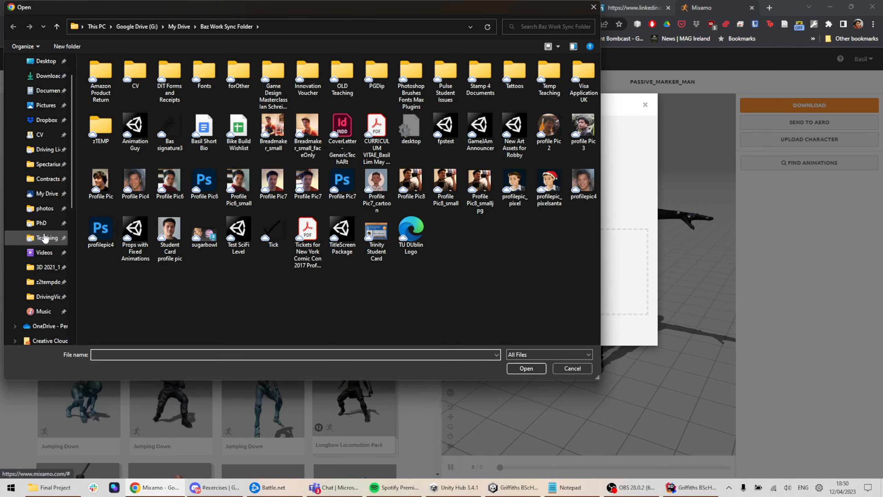
left_click(44, 239)
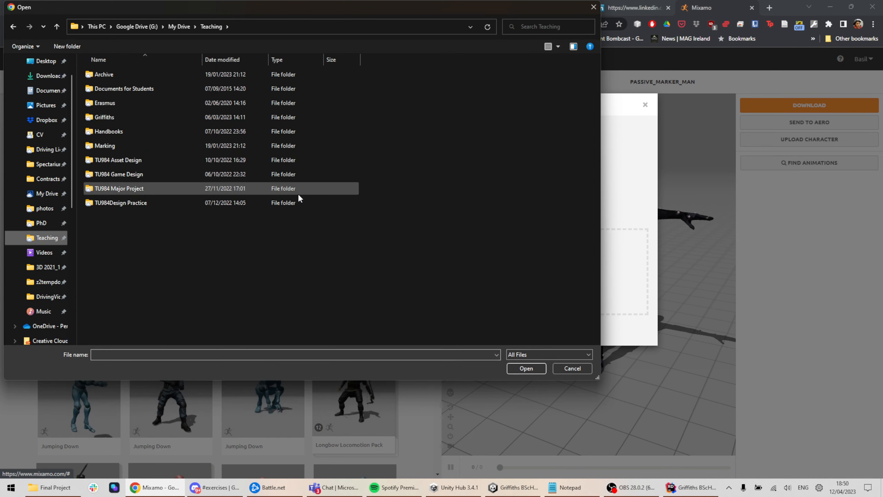
double_click(128, 174)
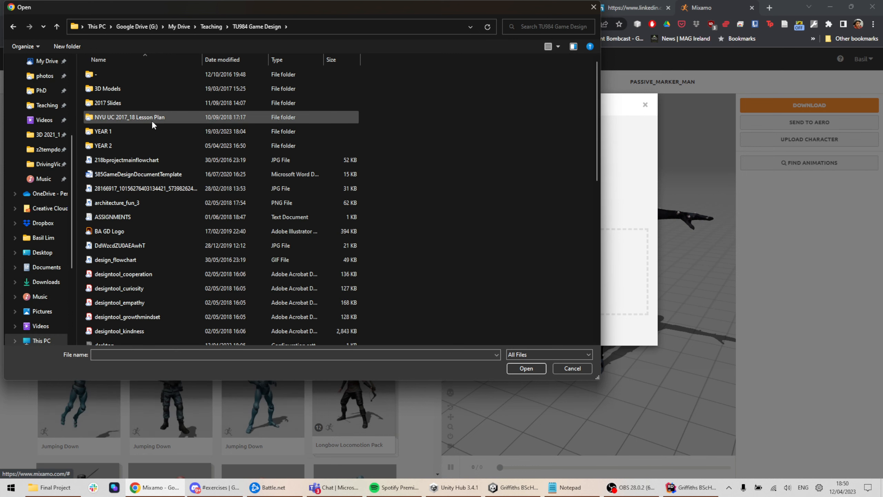
left_click(211, 27)
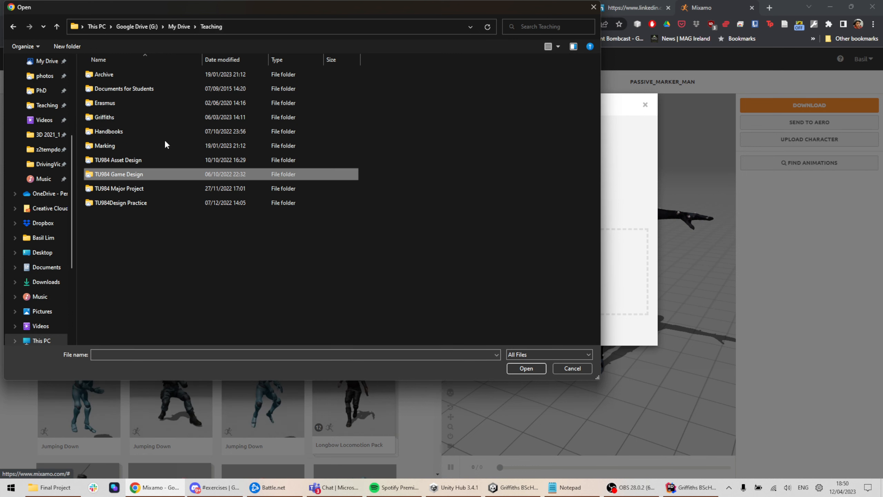
double_click(148, 157)
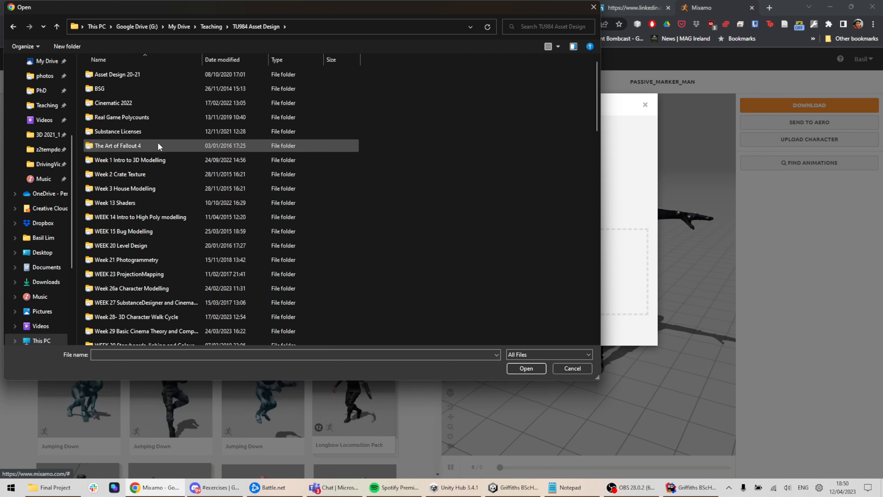
Step: Upload the IronGiant_forUnity FBX file from the Week 28- 3D Character Walk Cycle folder
scroll(161, 156, "down", 5)
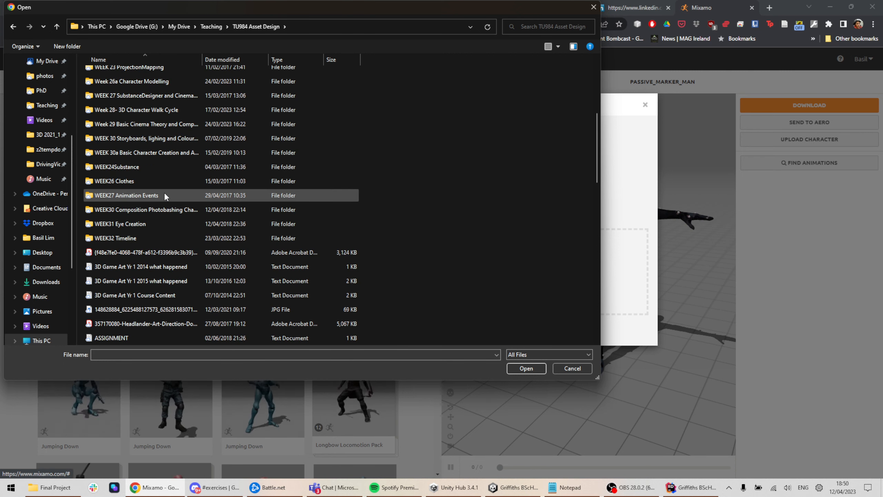
scroll(160, 217, "up", 2)
scroll(160, 219, "up", 3)
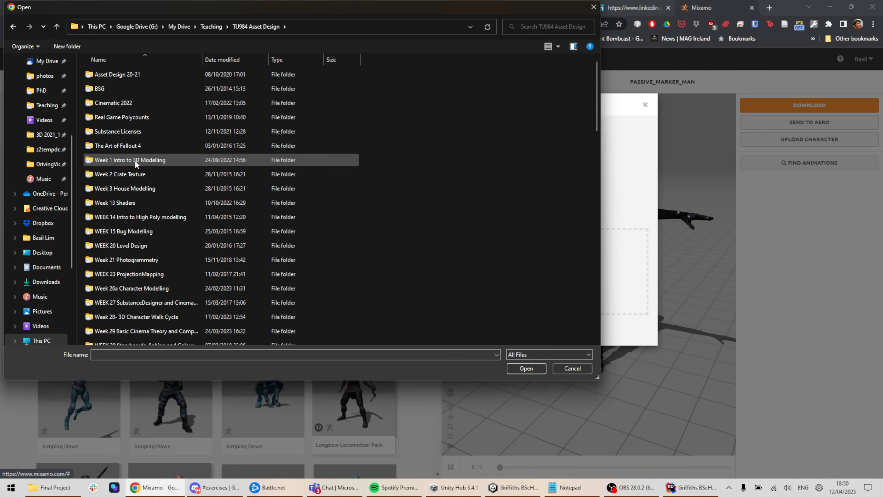
scroll(149, 237, "down", 1)
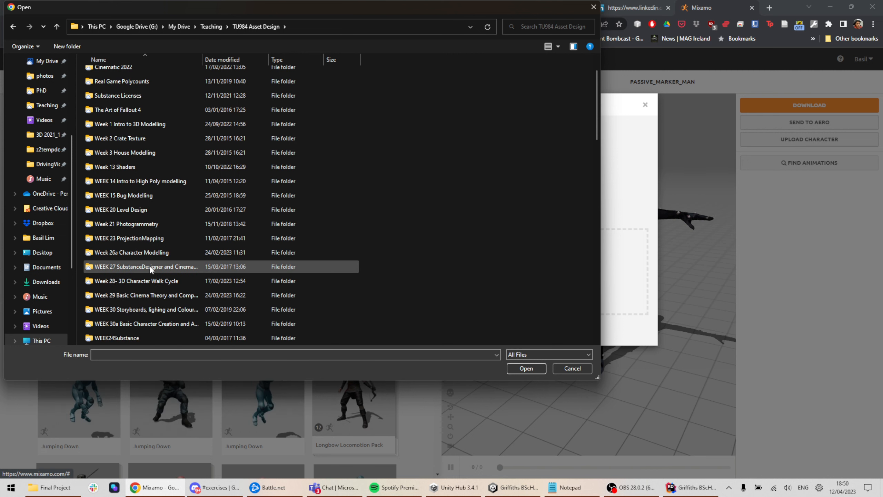
double_click(136, 251)
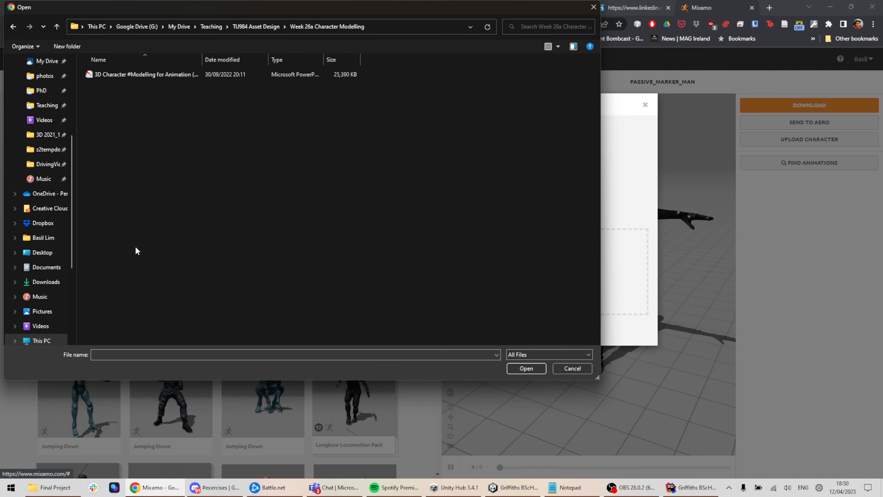
left_click(263, 27)
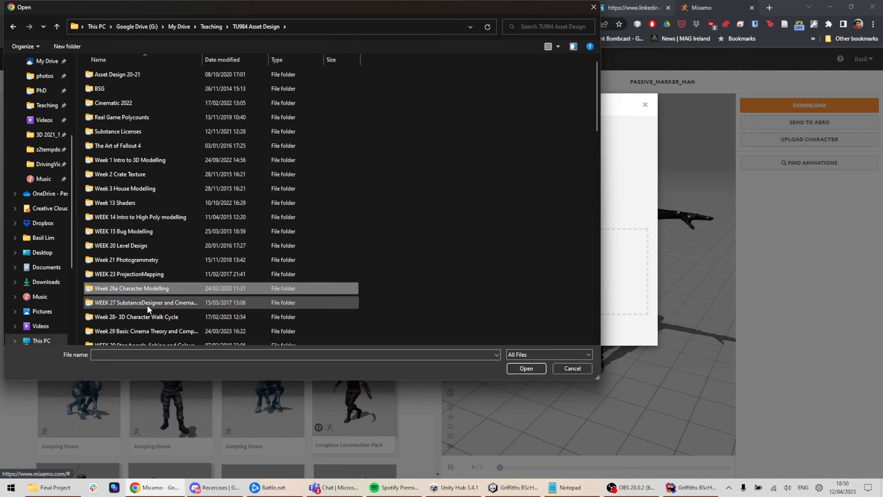
double_click(146, 317)
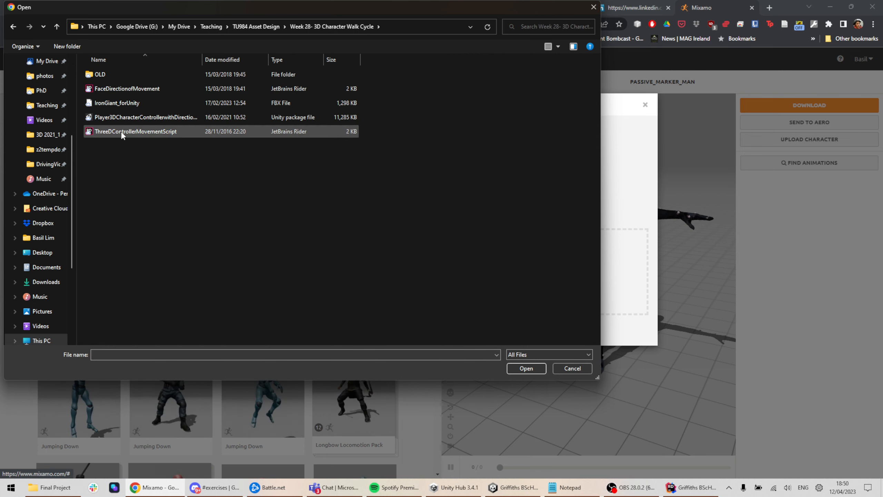
double_click(124, 104)
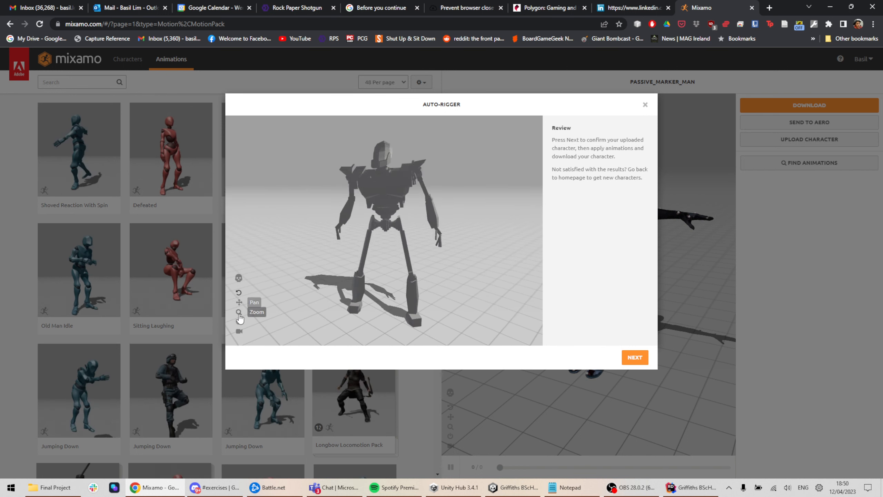
Step: Check the uploaded robot's skeleton view in the Auto-Rigger, restore the normal view and accept the character
left_click(238, 279)
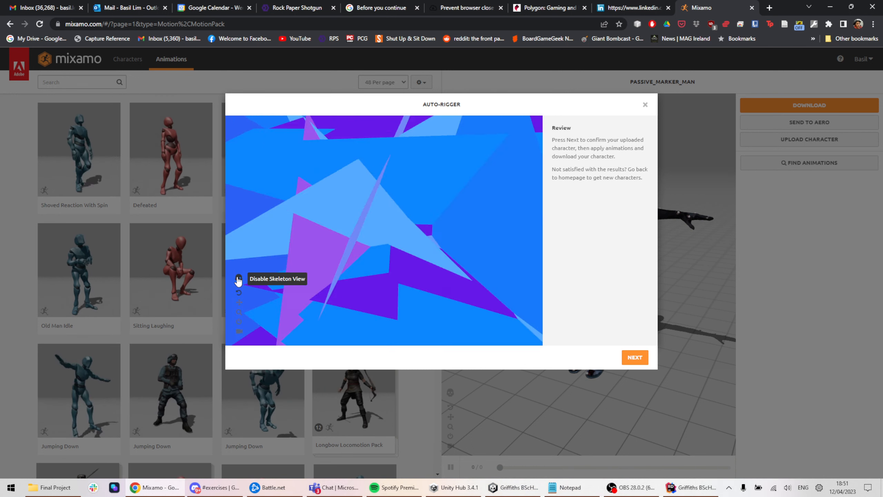
left_click(238, 279)
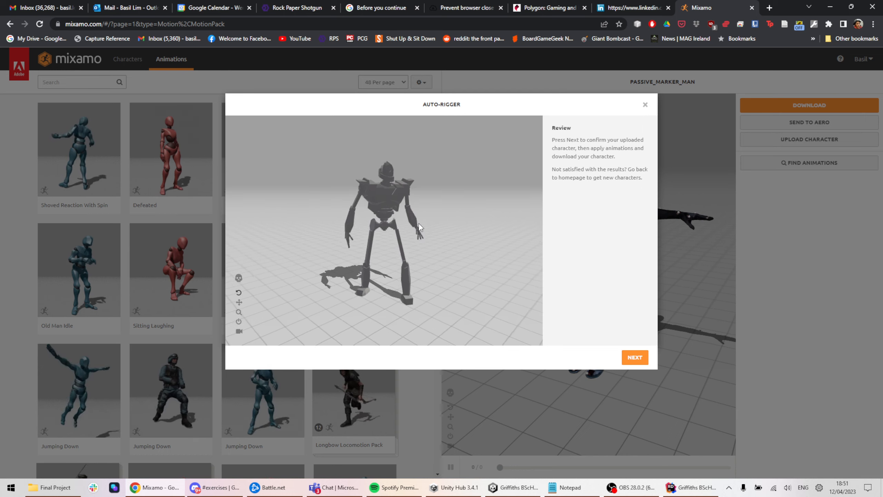
left_click(635, 359)
left_click(644, 357)
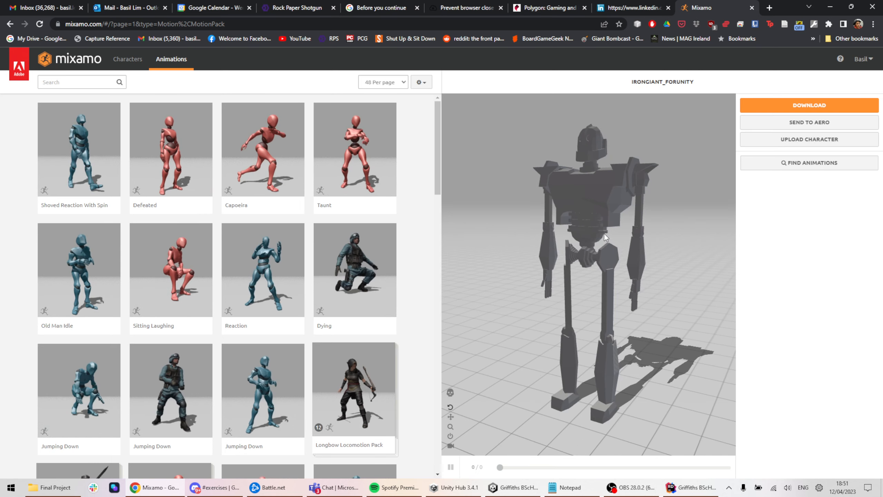
Step: Apply the Taunt animation to the uploaded Iron Giant character
left_click_drag(604, 233, 635, 226)
left_click_drag(557, 200, 571, 254)
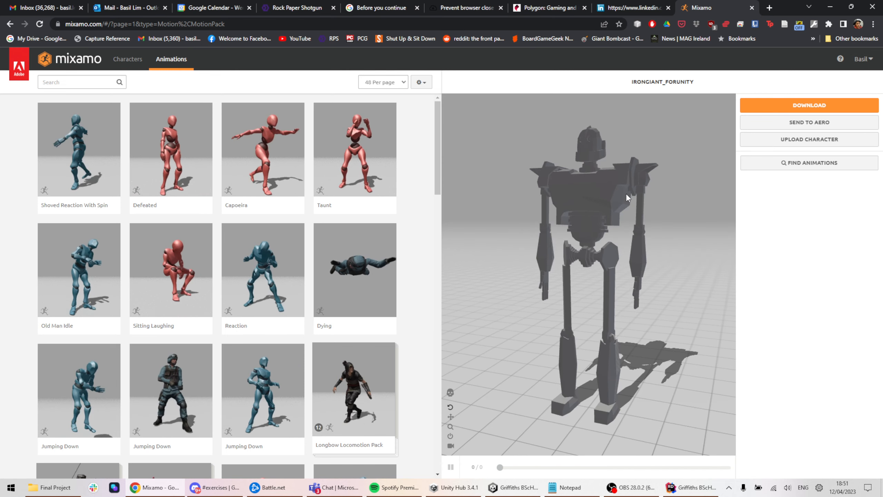
left_click_drag(626, 193, 601, 208)
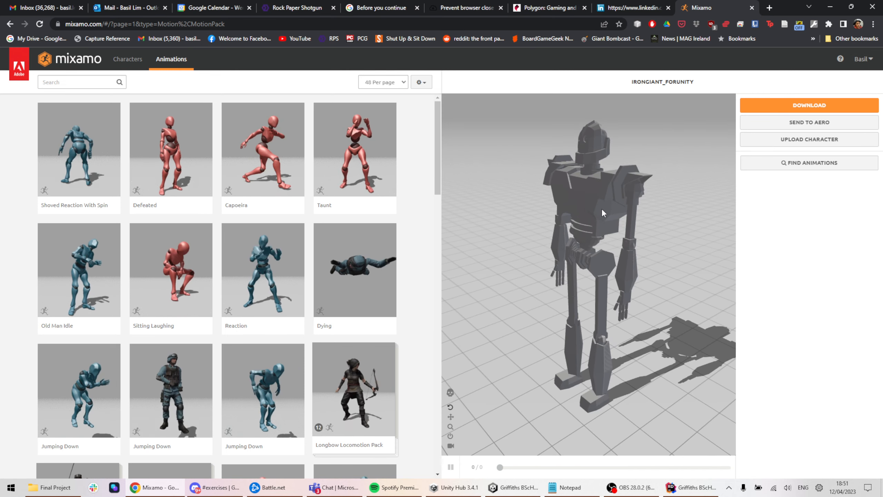
left_click(355, 157)
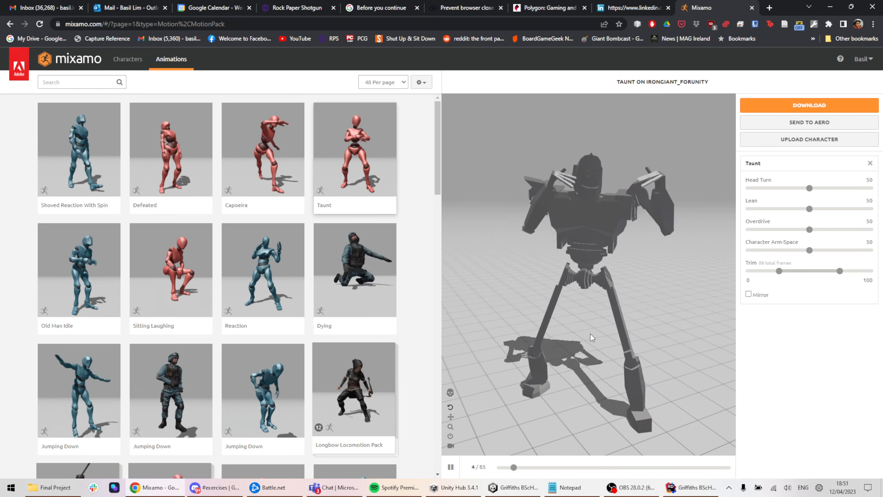
left_click_drag(591, 334, 628, 307)
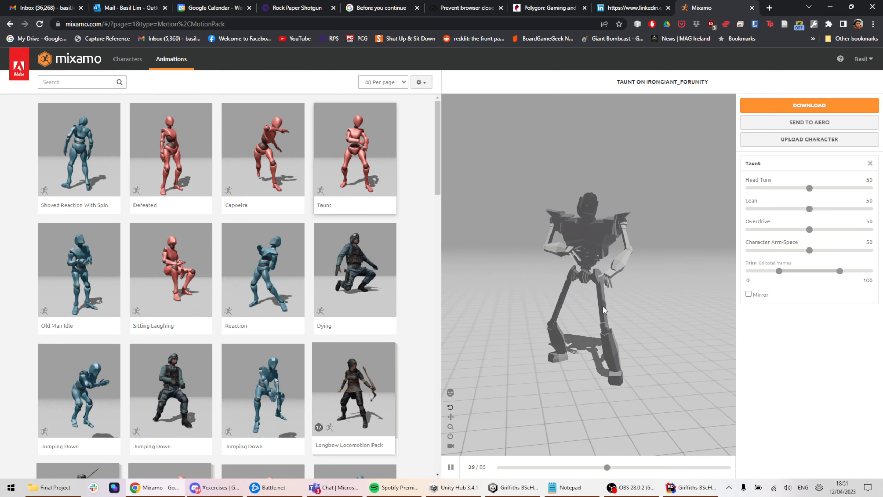
Step: Apply the Sitting animation with the woman in red from page 4 of the animation library to the Iron Giant
scroll(299, 294, "down", 15)
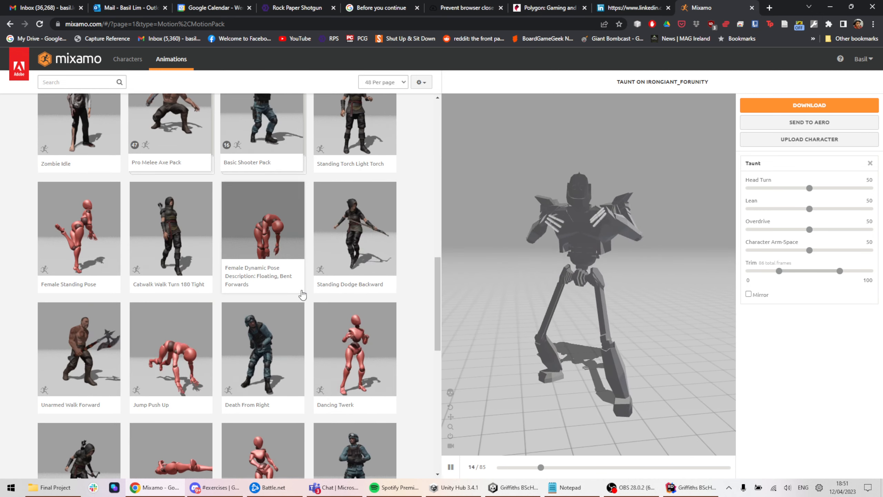
scroll(306, 288, "down", 5)
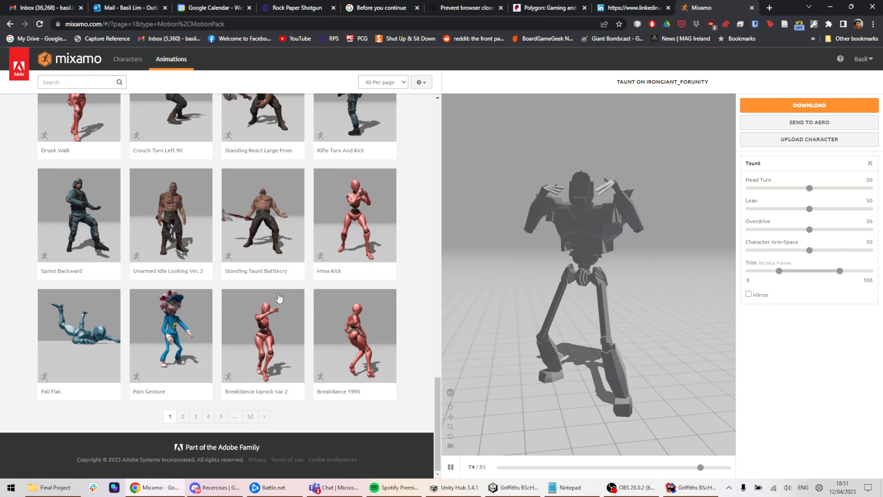
left_click(204, 415)
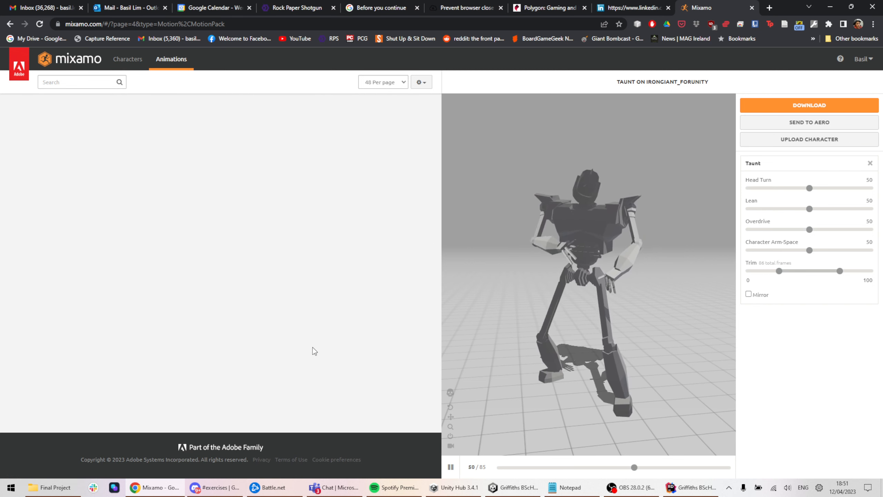
scroll(312, 345, "down", 1)
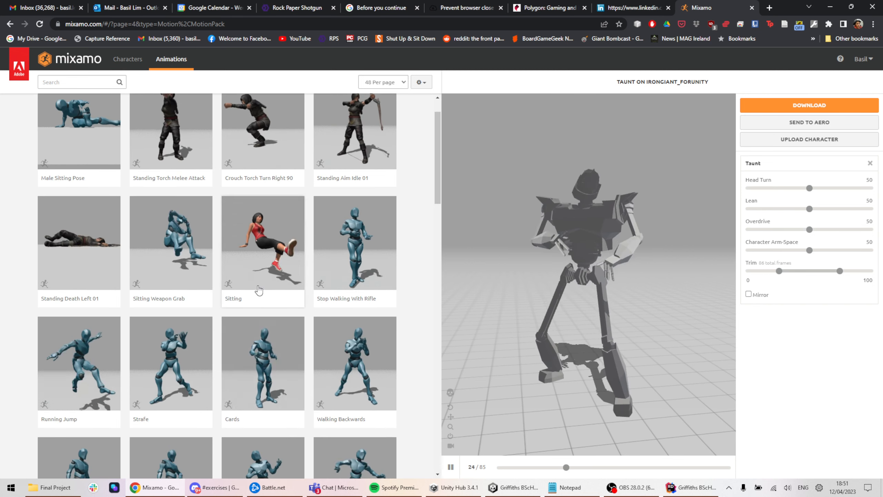
left_click(275, 264)
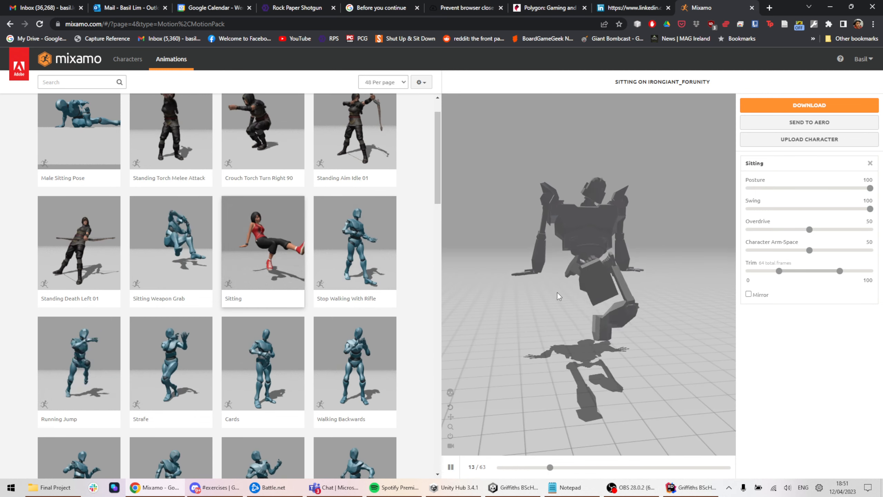
Step: Download the Iron Giant's Sitting animation as FBX Binary with skin at 30 frames per second, saving it as Sitting to the Desktop
left_click_drag(638, 243, 601, 275)
left_click_drag(612, 224, 604, 181)
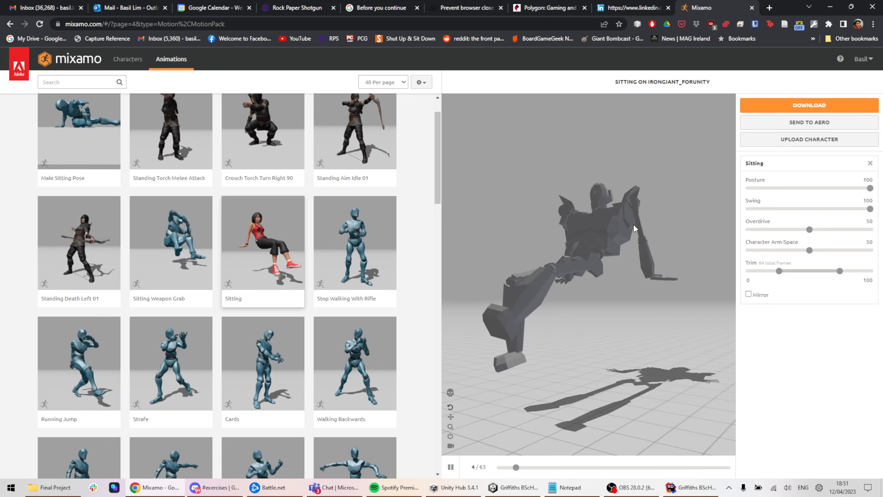
left_click_drag(633, 223, 647, 272)
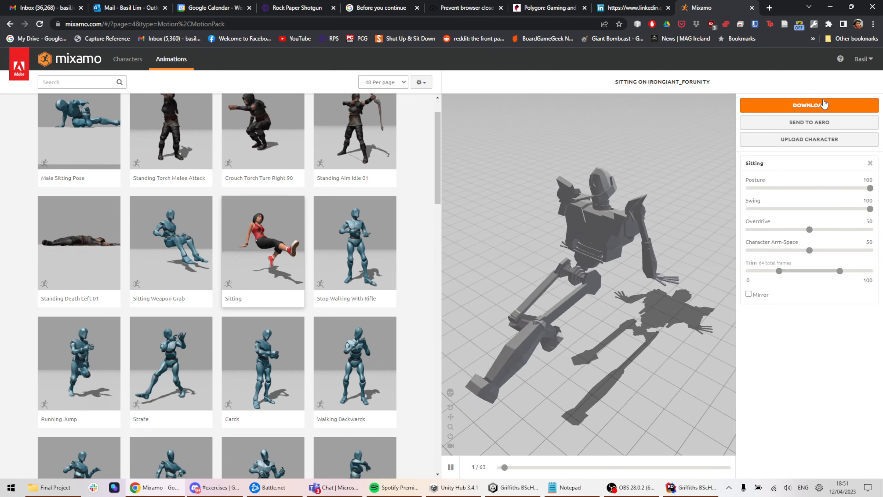
left_click(824, 105)
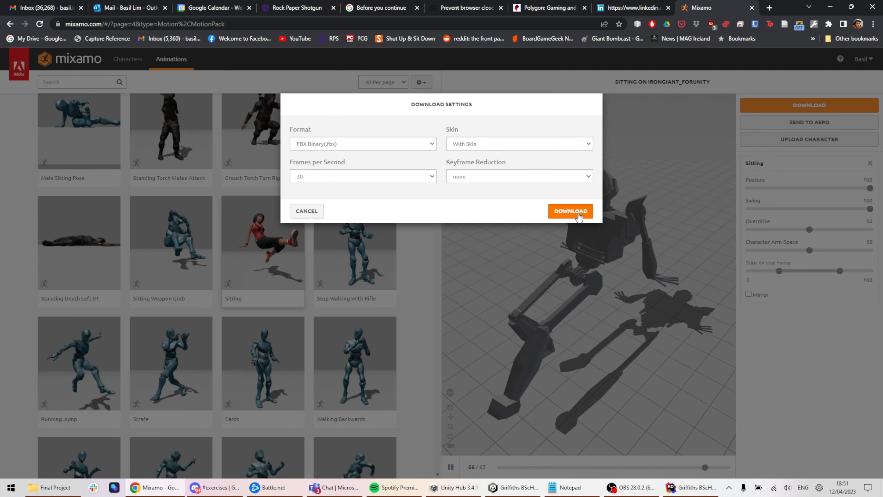
left_click(562, 211)
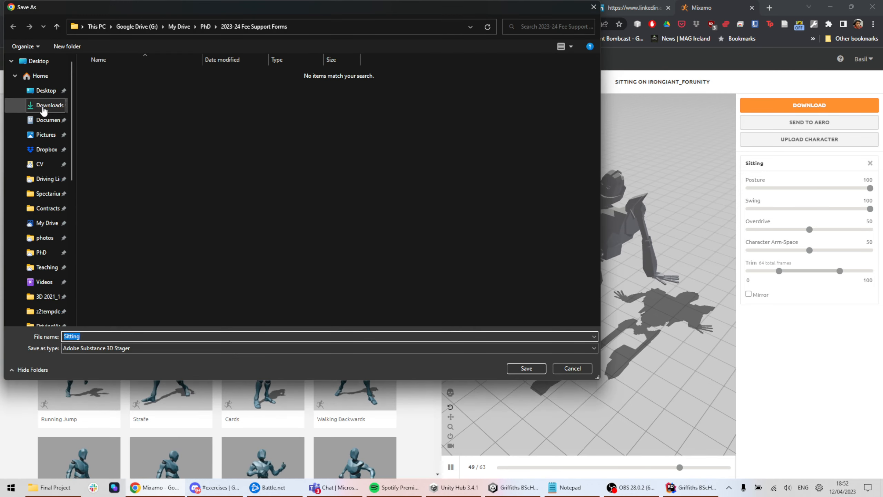
left_click(527, 369)
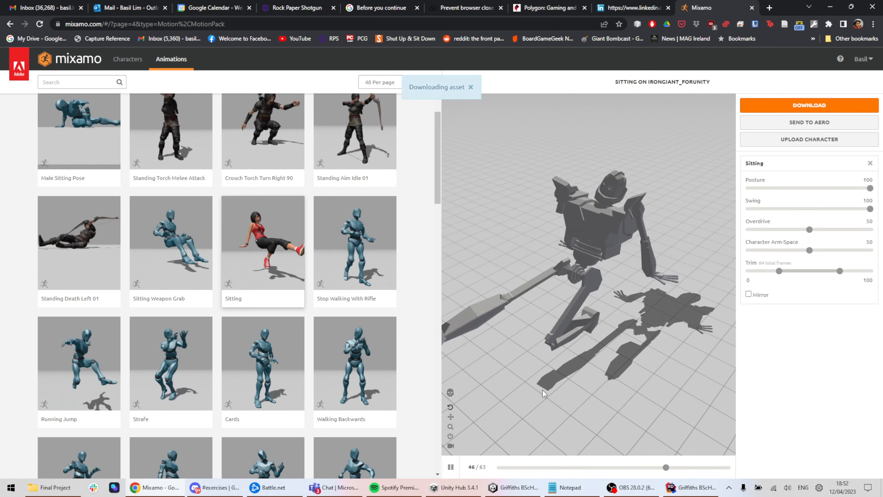
Step: Switch to the Unity project and import the Sitting FBX file from the Desktop into the Final Project folder
left_click(507, 491)
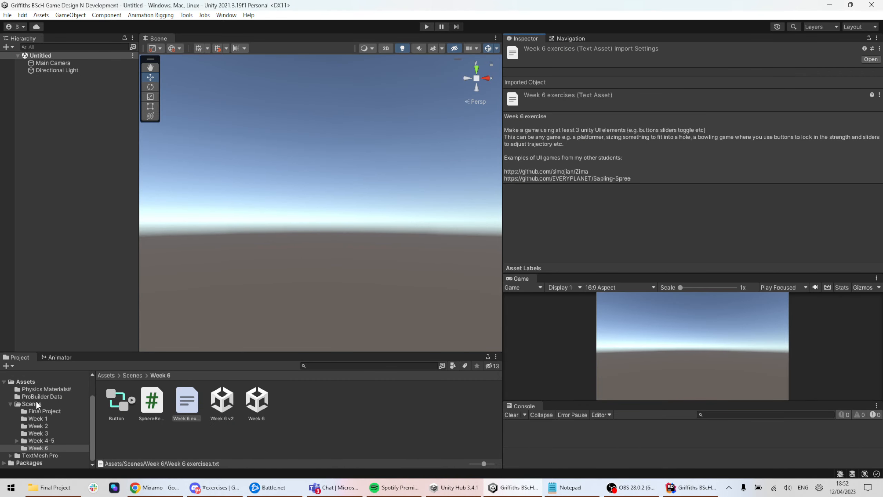
left_click(39, 412)
right_click(199, 424)
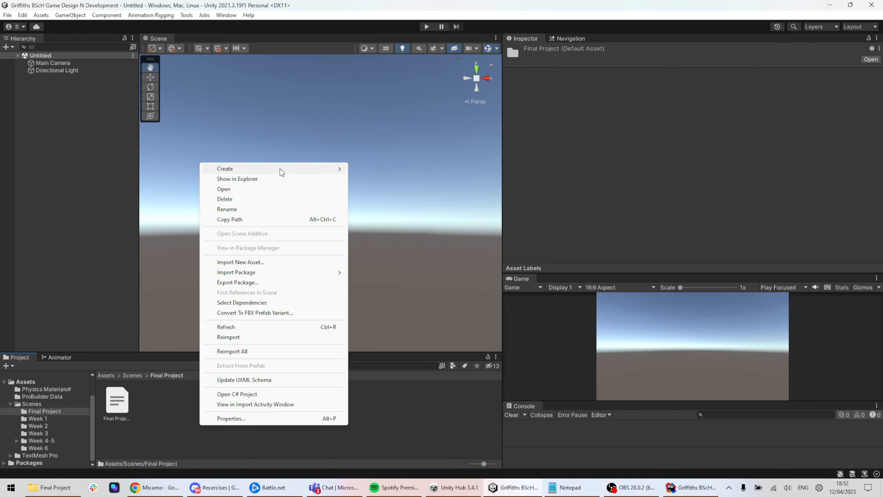
left_click(325, 262)
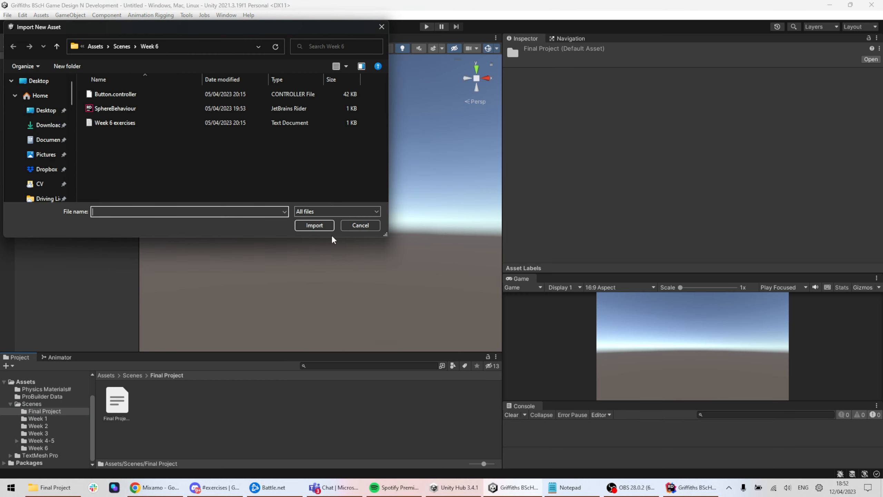
left_click(46, 111)
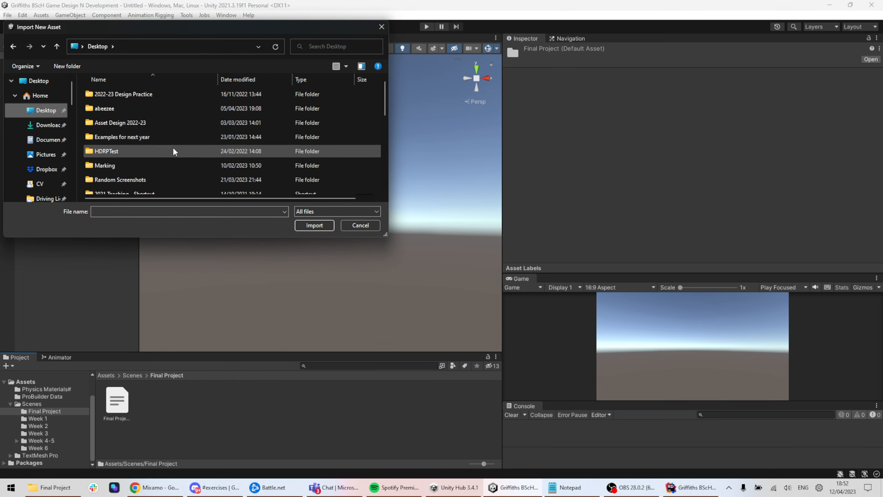
scroll(174, 150, "down", 5)
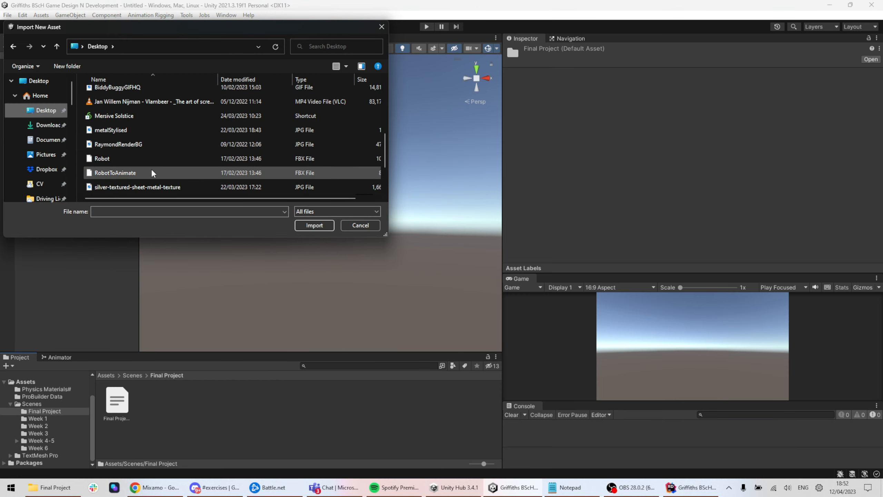
scroll(152, 169, "down", 2)
double_click(125, 144)
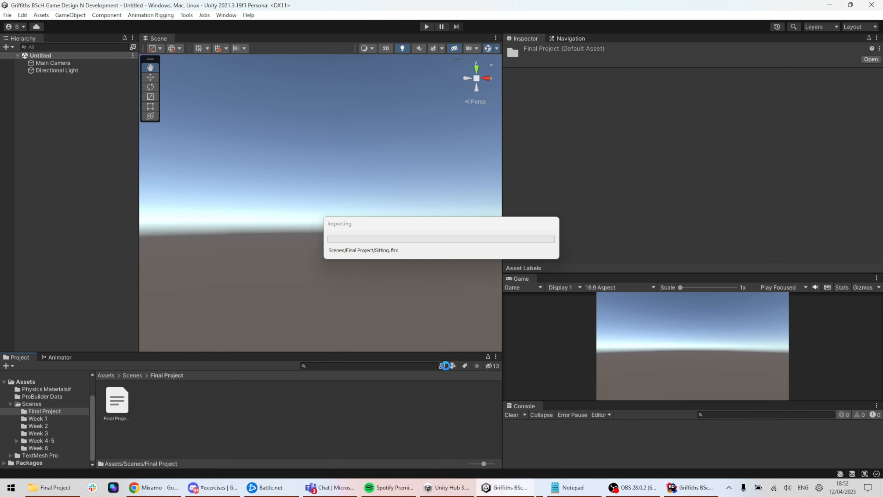
Step: Examine the imported Sitting asset's Model and Animation import settings, including its list of animation clips
left_click(198, 413)
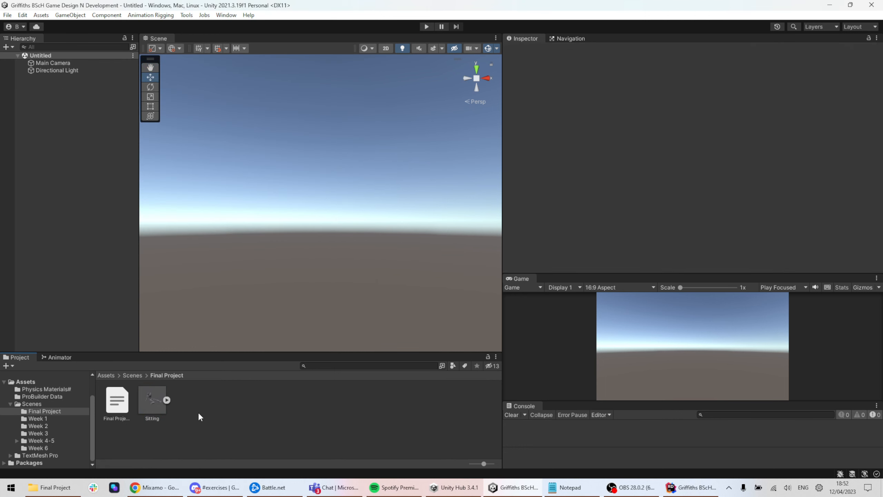
left_click(167, 400)
left_click(167, 400)
left_click(153, 406)
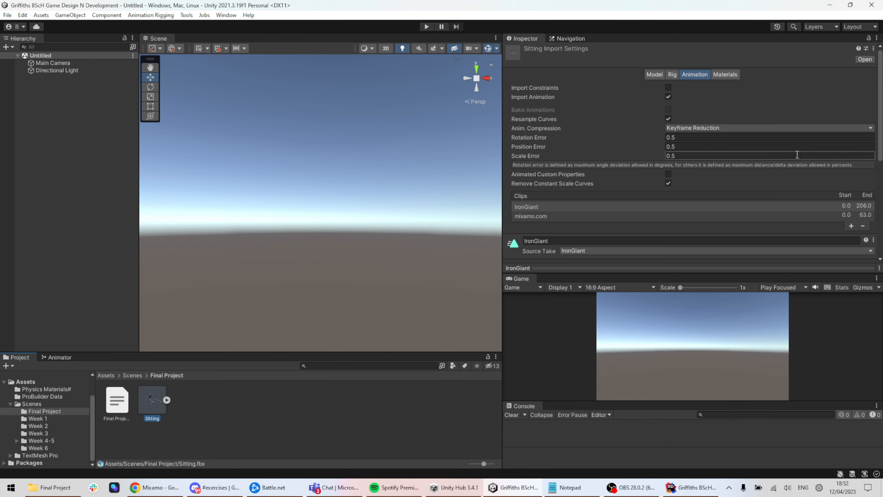
scroll(762, 213, "down", 5)
scroll(694, 232, "up", 5)
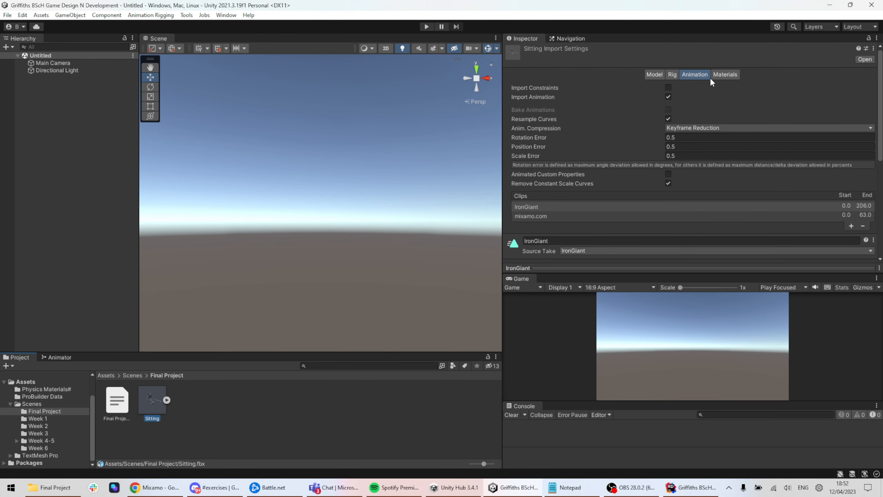
left_click(652, 75)
scroll(758, 257, "down", 5)
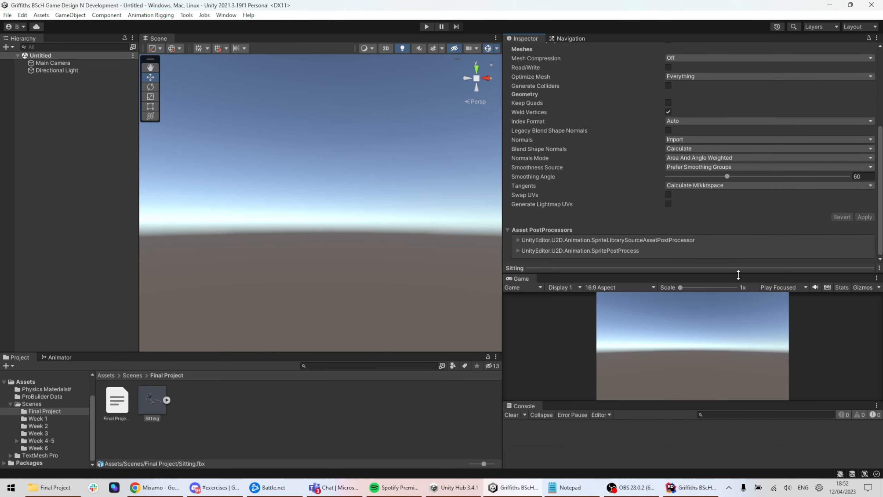
scroll(726, 181, "up", 5)
left_click(695, 75)
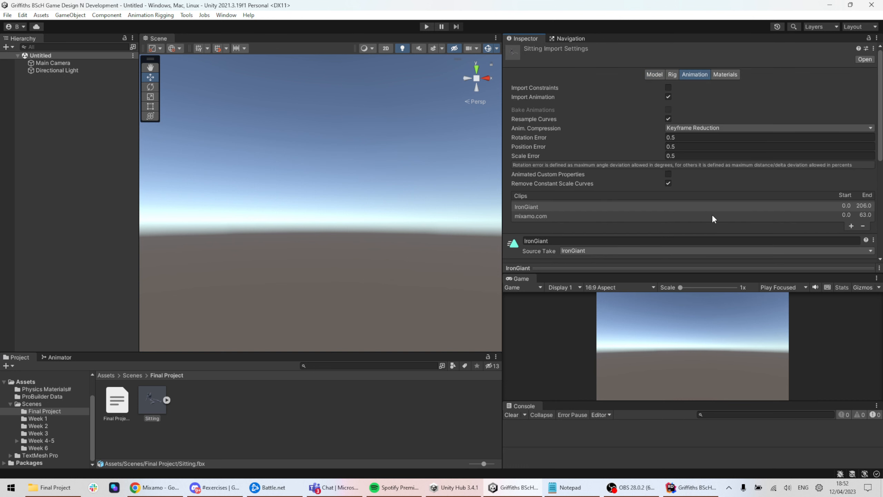
scroll(713, 217, "down", 5)
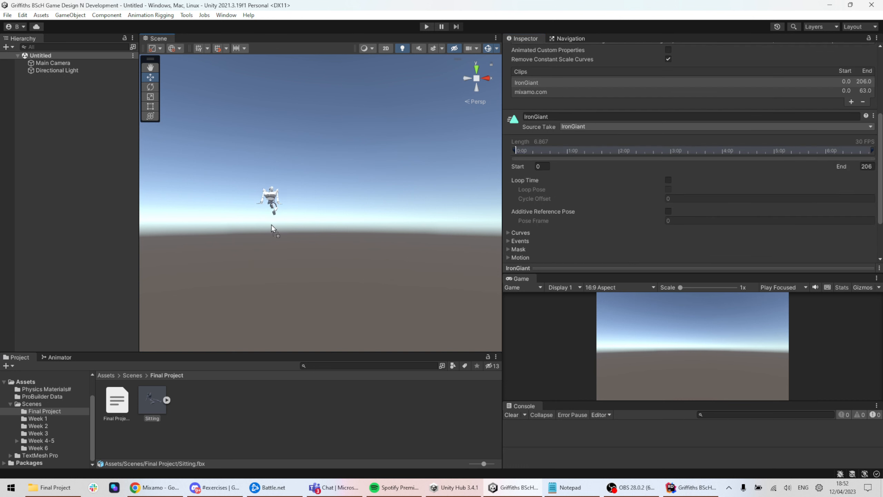
Step: Place the Sitting model in the scene and inspect the asset's IronGiant and mixamo.com animation clips
left_click_drag(272, 224, 272, 225)
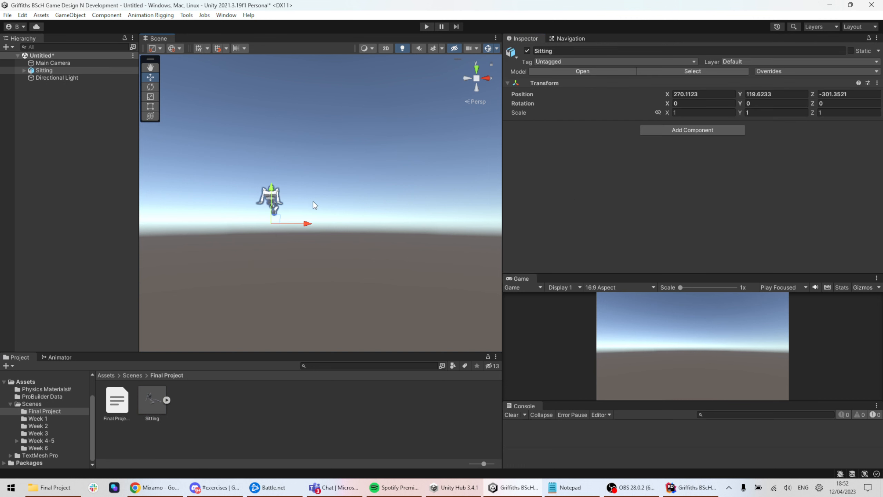
left_click(167, 401)
left_click(330, 406)
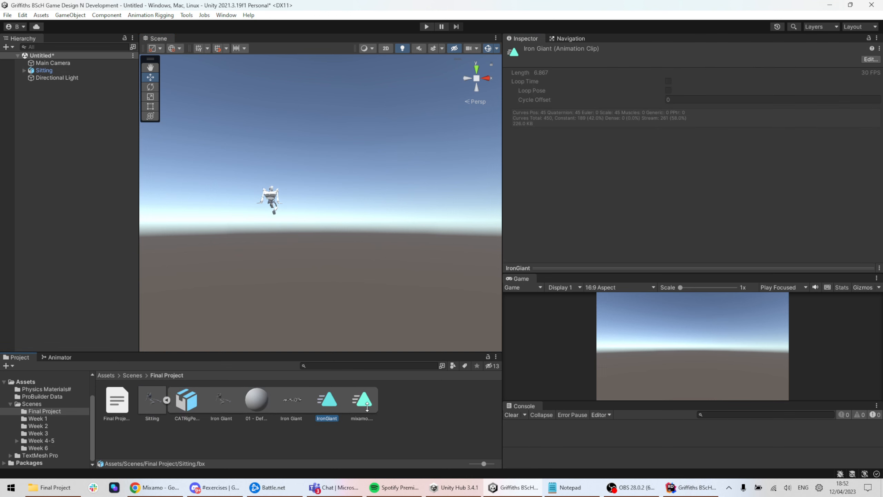
left_click(367, 405)
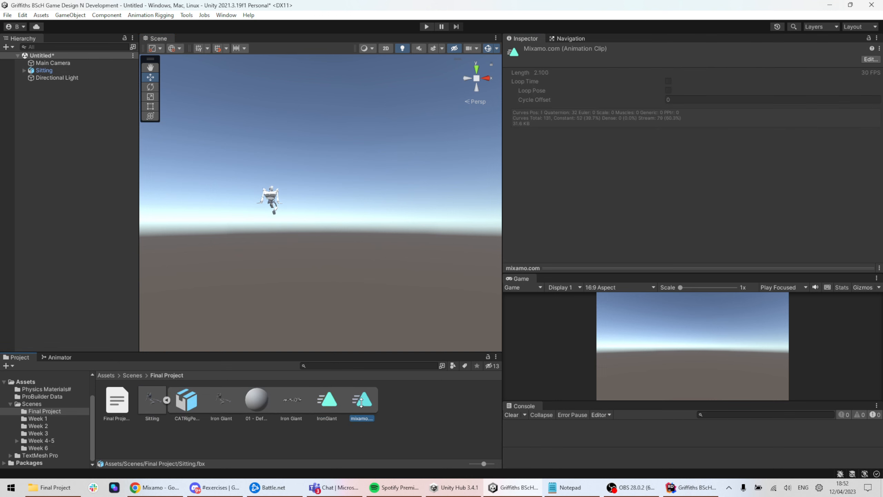
left_click(333, 403)
left_click(360, 402)
Step: Open the Animator window
left_click(227, 15)
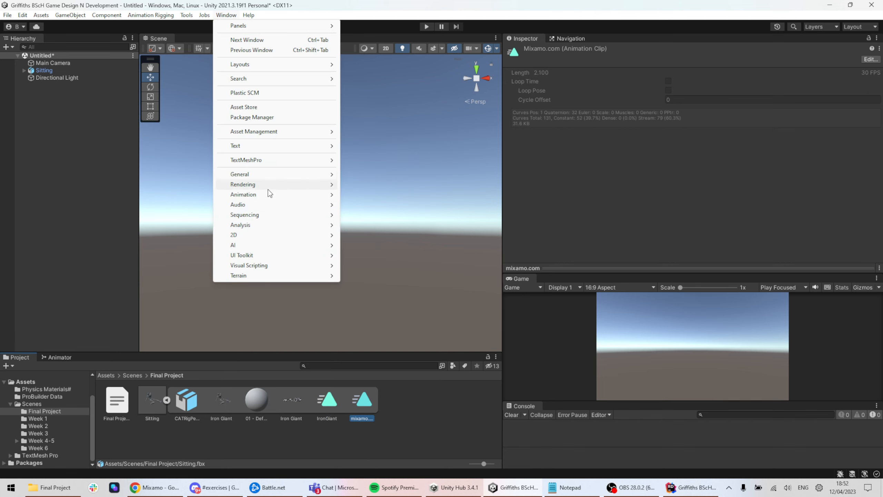
mouse_move(268, 194)
left_click(369, 205)
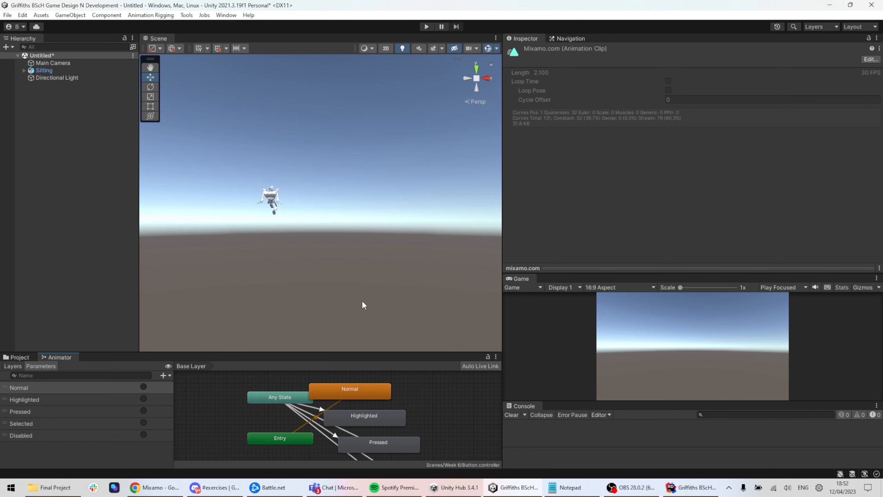
Step: Add an Animator component to the Sitting object in the scene
left_click(44, 70)
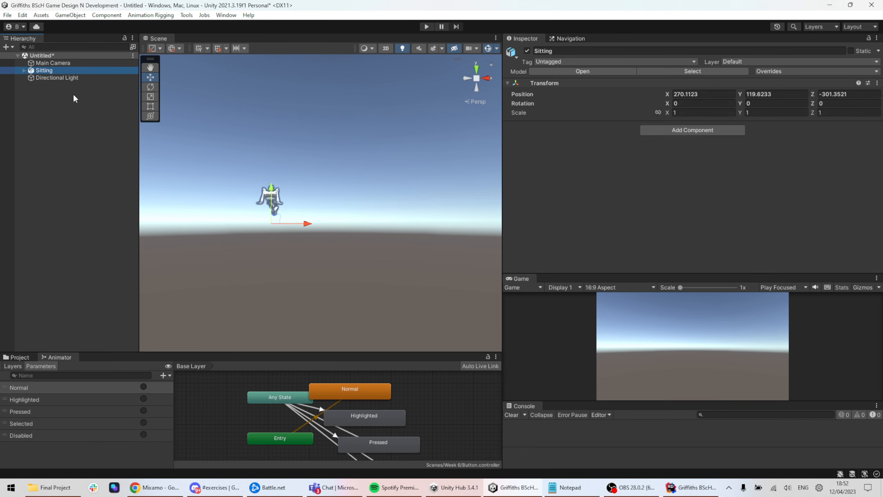
left_click(24, 71)
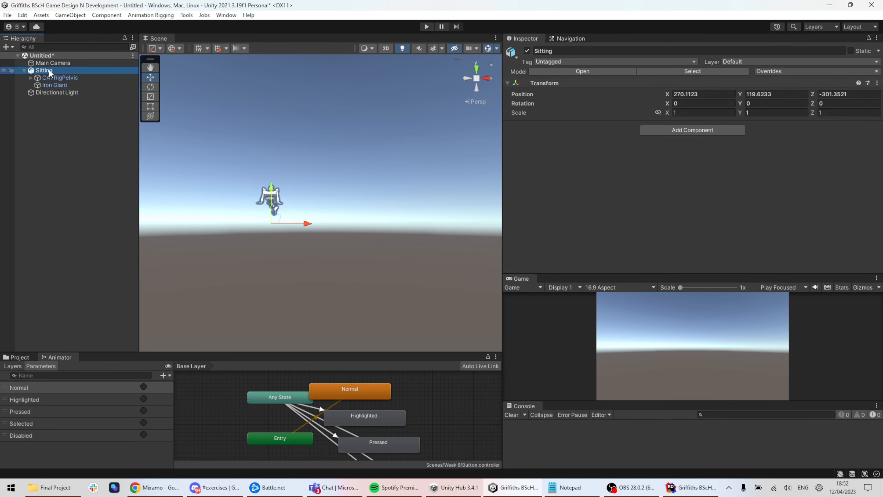
left_click(676, 131)
type("ri")
type("anima")
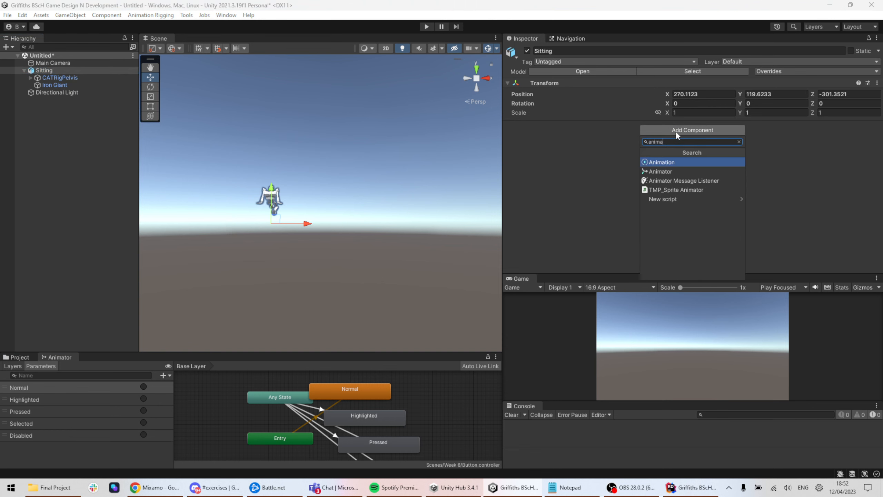
key("Down")
key("Return")
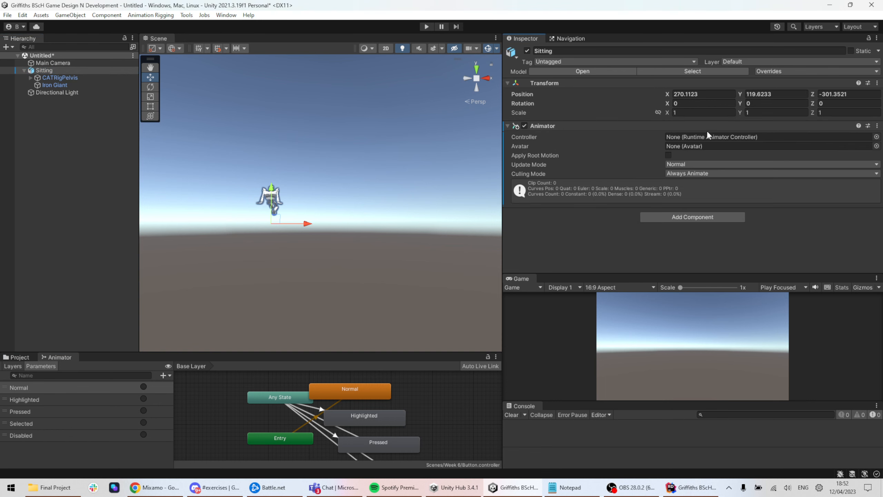
Step: Create an Animator Controller named IronGiantController in the Final Project folder
left_click(877, 137)
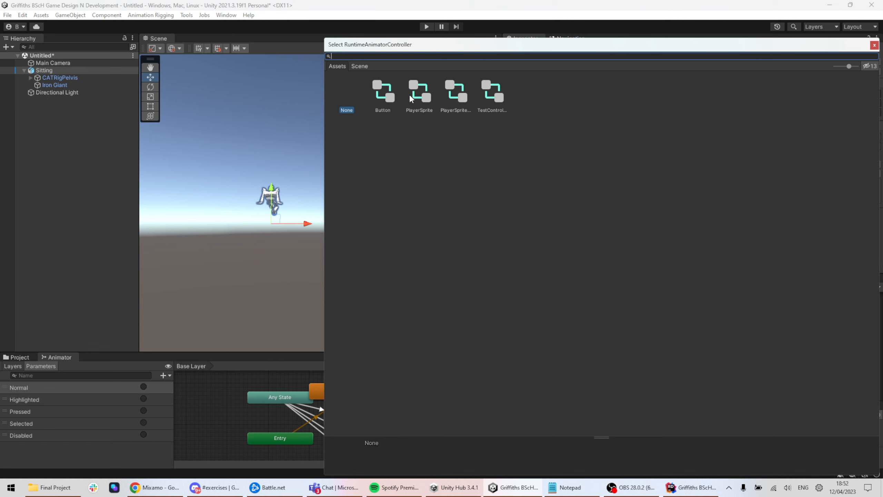
left_click(874, 45)
left_click(27, 357)
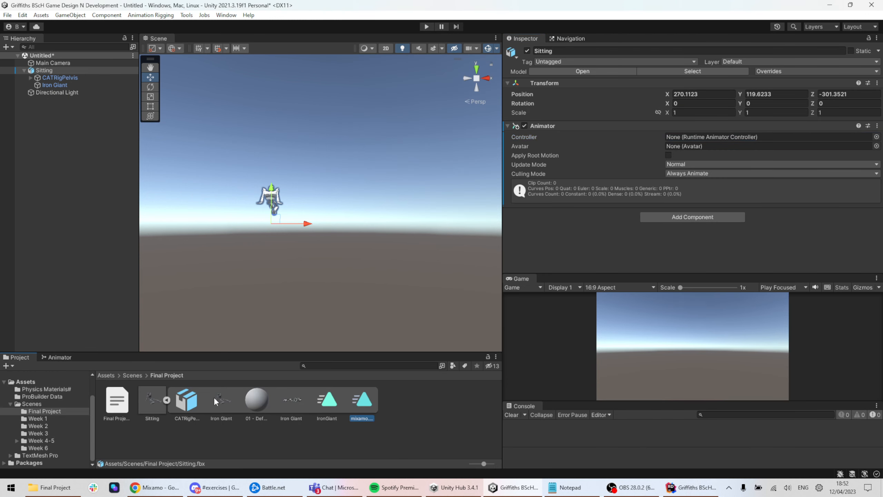
right_click(418, 409)
mouse_move(448, 154)
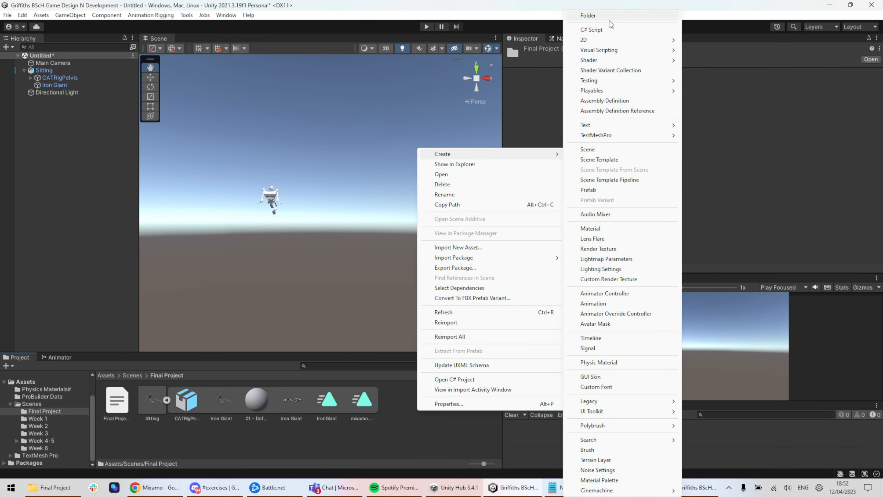
left_click(608, 296)
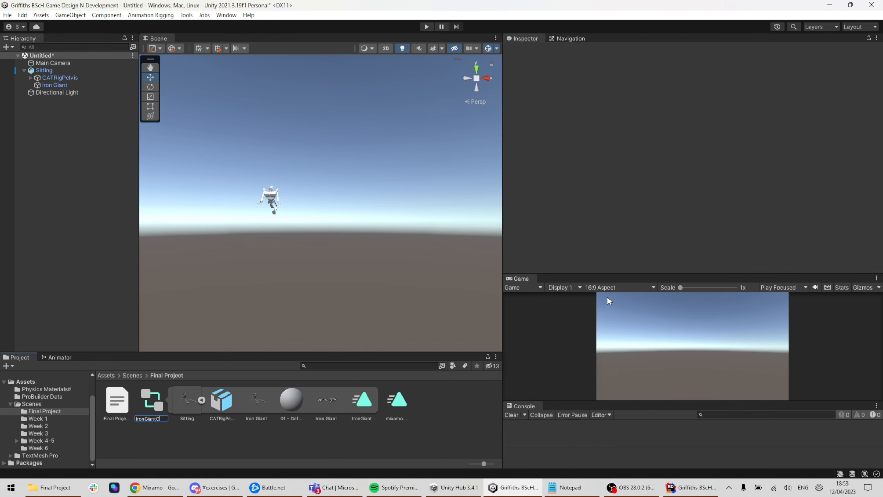
type("IronGiantController")
key("Return")
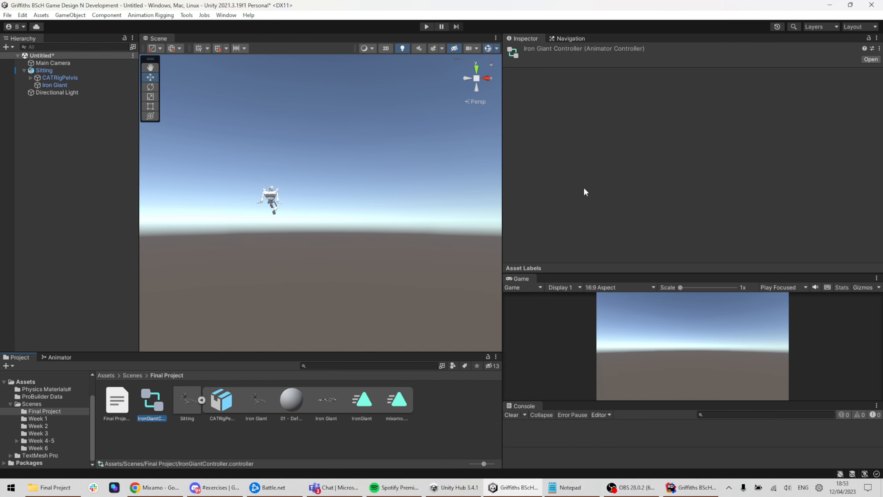
Step: Assign IronGiantController as the controller of the Sitting object's Animator component
left_click(80, 70)
left_click_drag(152, 403, 726, 138)
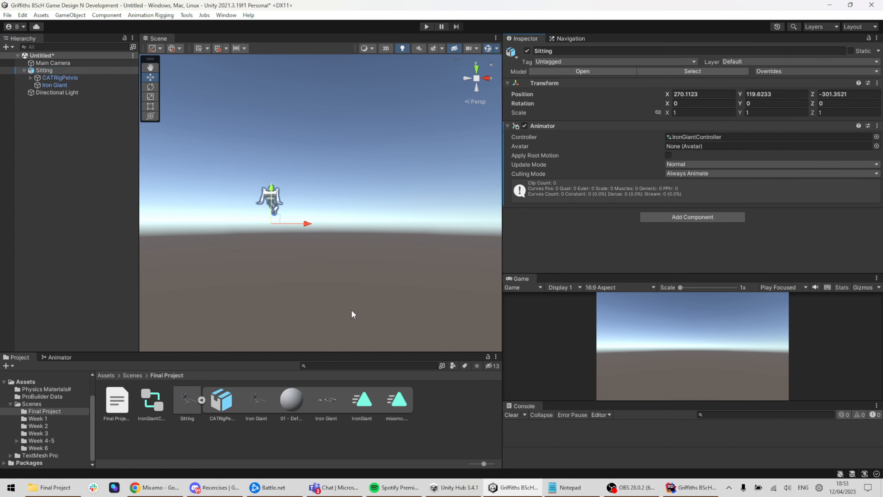
Step: Open IronGiantController for editing and detach the Animator as a floating window above the project assets
double_click(152, 405)
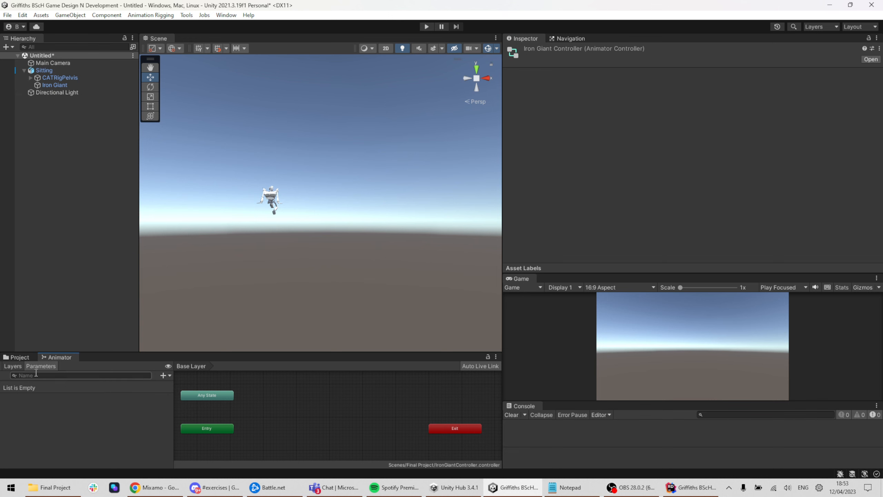
left_click(20, 358)
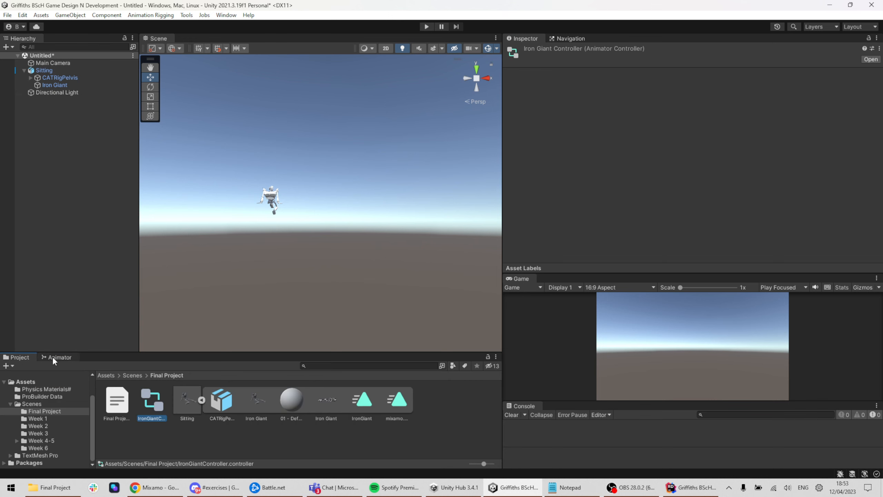
left_click_drag(53, 357, 344, 234)
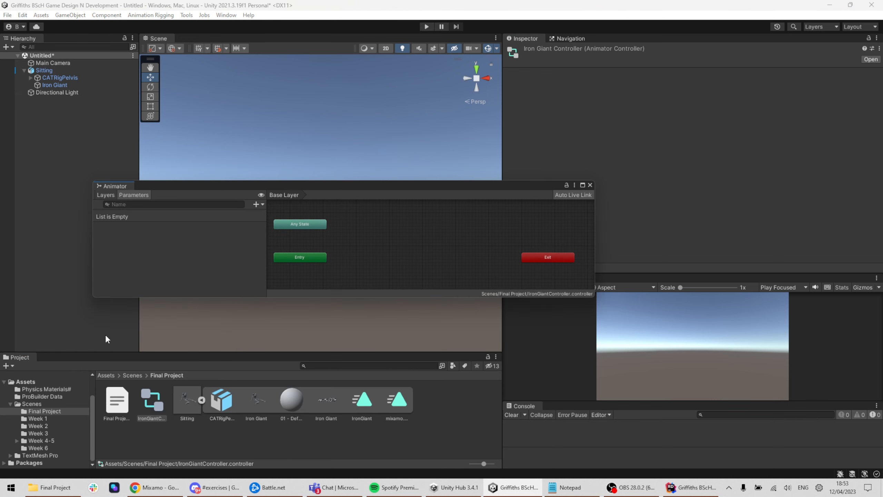
Step: Add the mixamo.com clip as a state in IronGiantController's base layer and move the Animator window clear of the scene view
left_click_drag(398, 411, 412, 233)
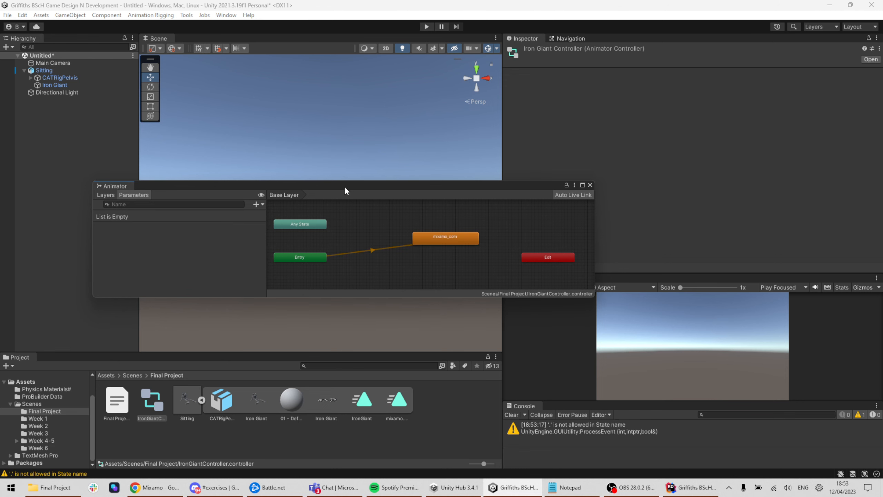
left_click_drag(344, 187, 403, 300)
Step: Play the scene to watch the Sitting object's animation, close the floating Animator window and stop playback
left_click(426, 26)
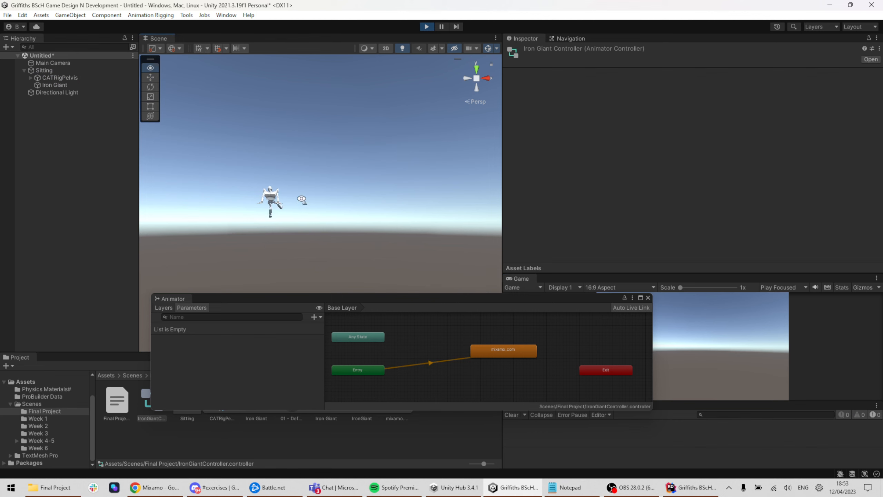
right_click_drag(262, 243, 460, 197)
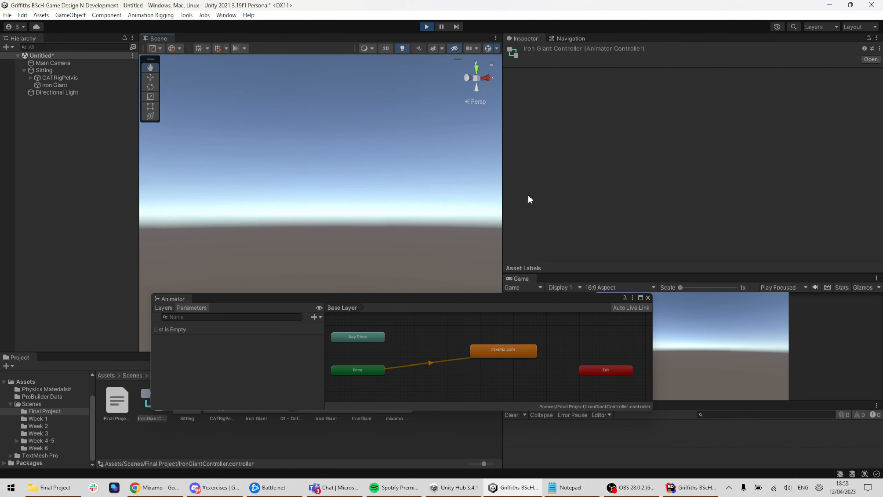
left_click(44, 70)
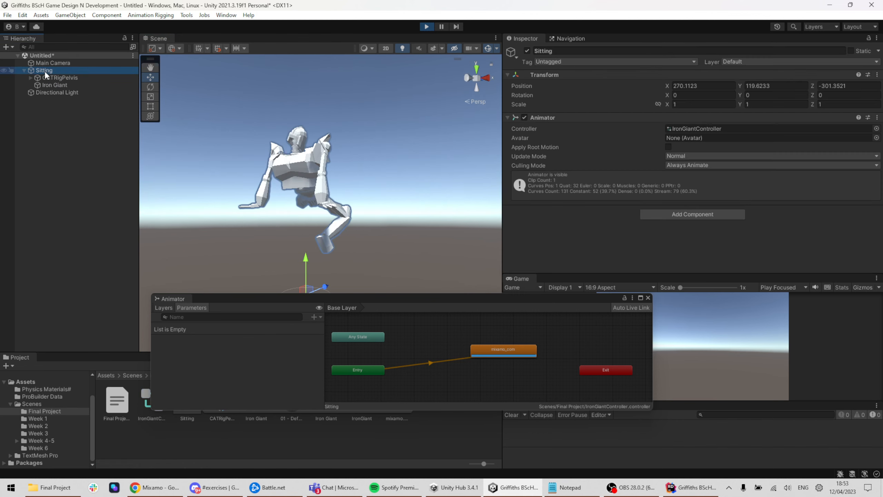
left_click(498, 351)
left_click(648, 298)
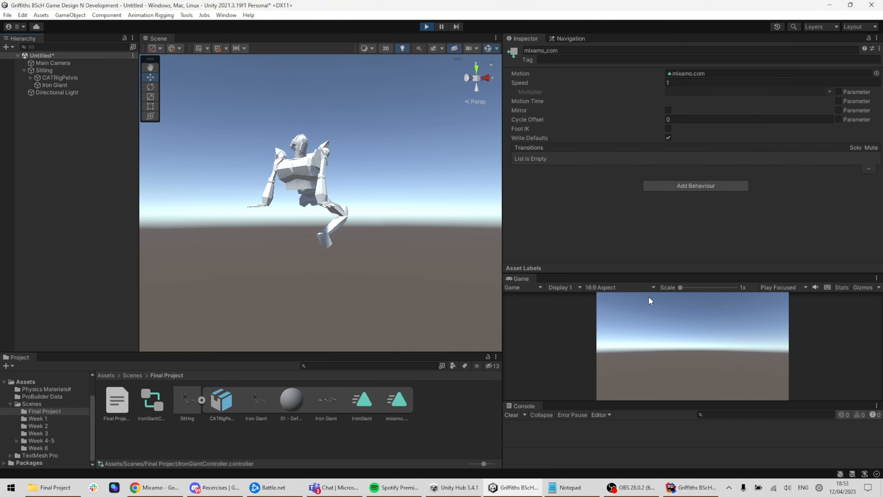
left_click(426, 26)
Step: Open the animation import settings of the Sitting model, inspect its two clips and expand the clip preview
left_click(189, 401)
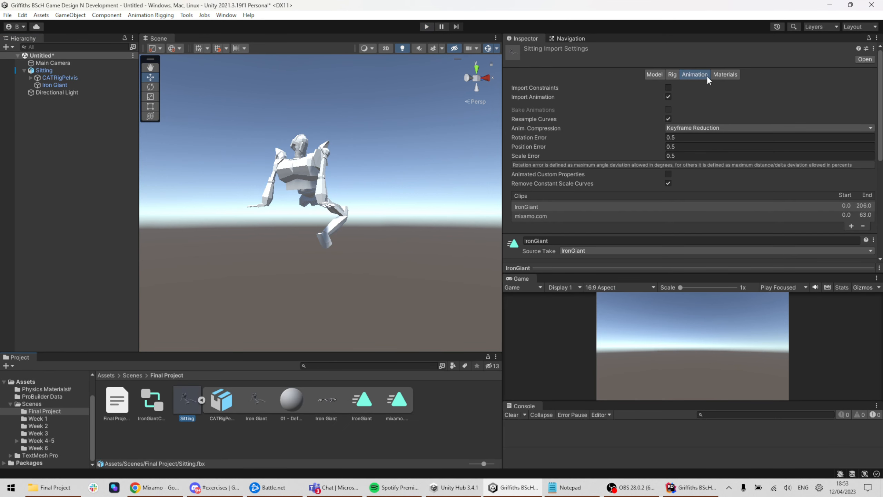
scroll(671, 158, "down", 3)
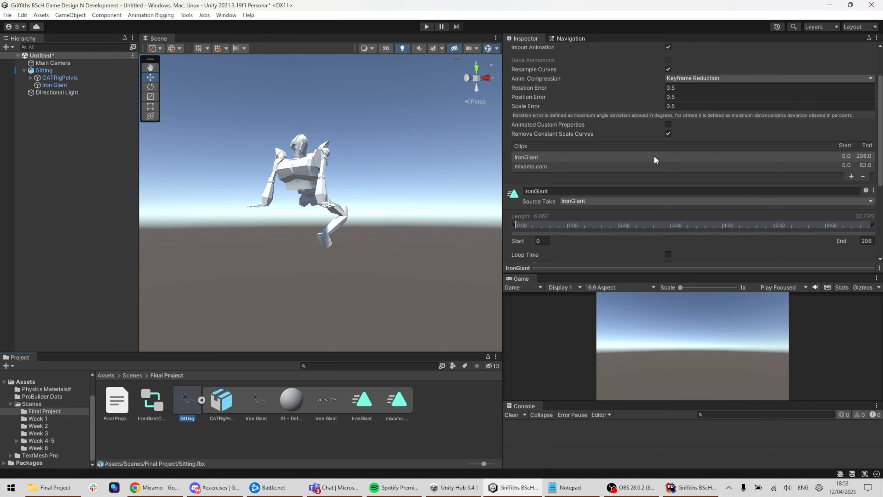
left_click(541, 167)
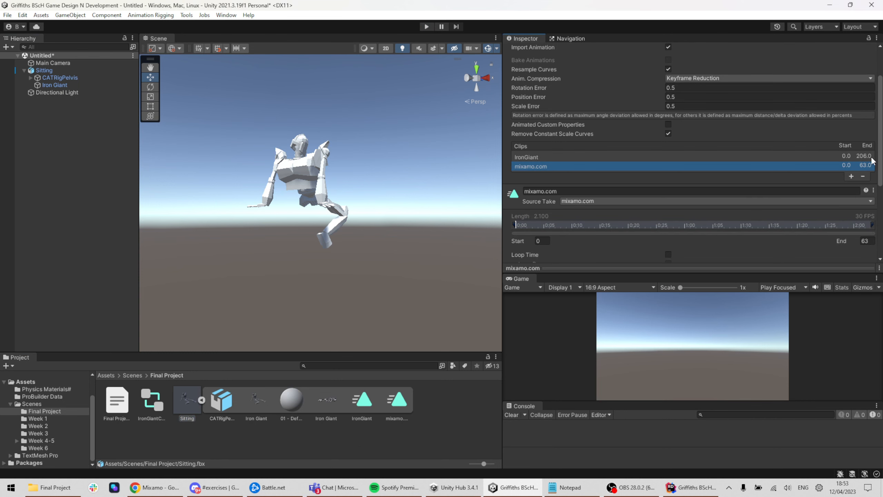
left_click(815, 157)
scroll(758, 171, "down", 5)
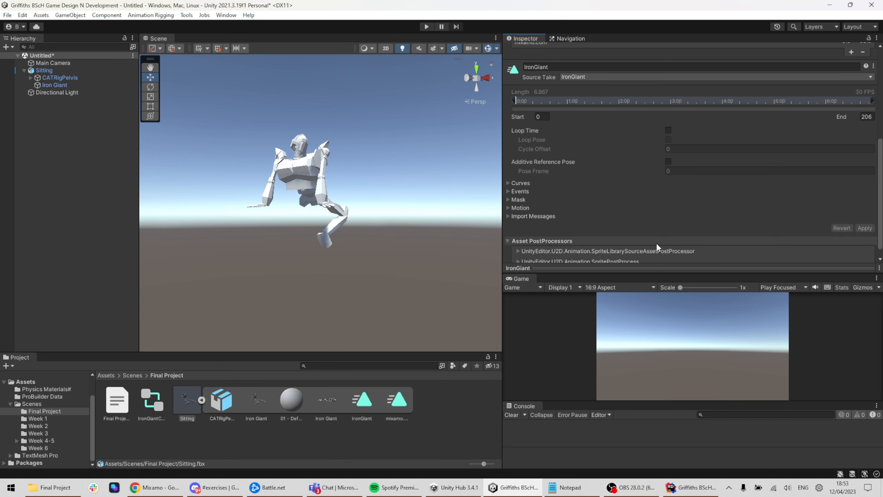
scroll(656, 247, "down", 1)
left_click(651, 266)
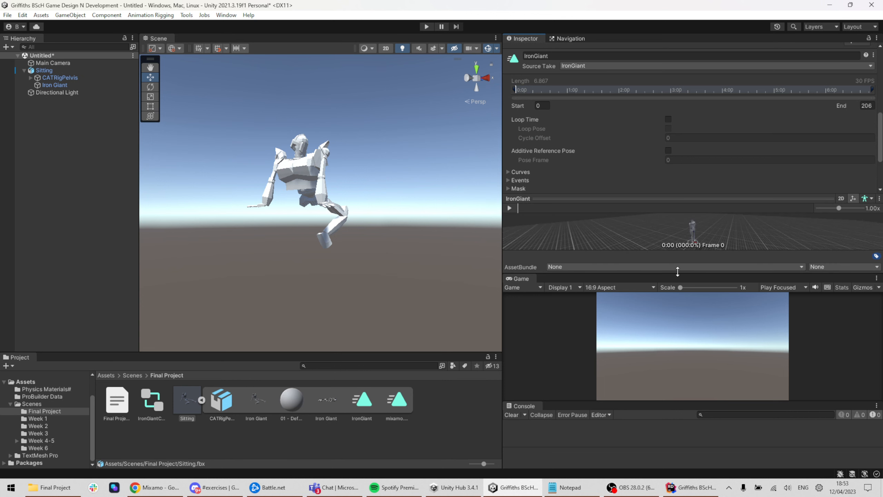
left_click_drag(677, 272, 677, 373)
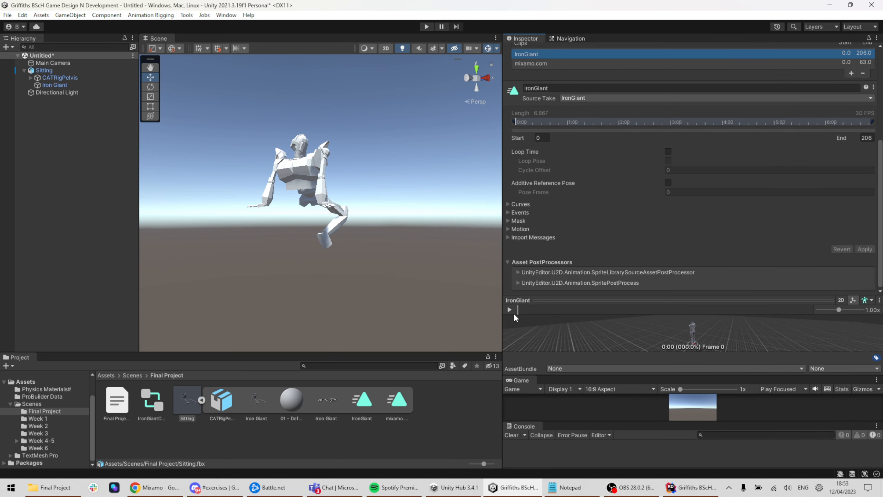
Step: Preview the IronGiant clip and the mixamo.com clip of the Sitting model
left_click(510, 310)
left_click(510, 310)
scroll(706, 195, "up", 5)
left_click(579, 137)
left_click(510, 310)
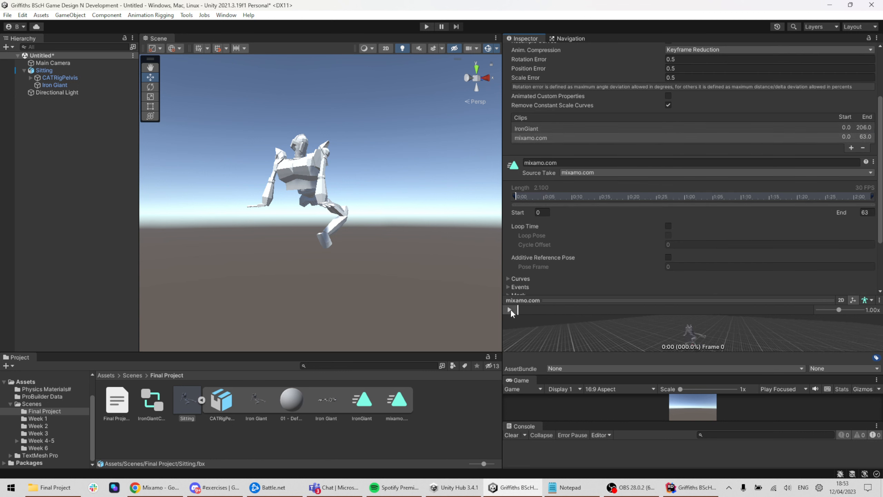
left_click(510, 310)
Step: Rename the Sitting model's mixamo.com clip as sitting
left_click(579, 163)
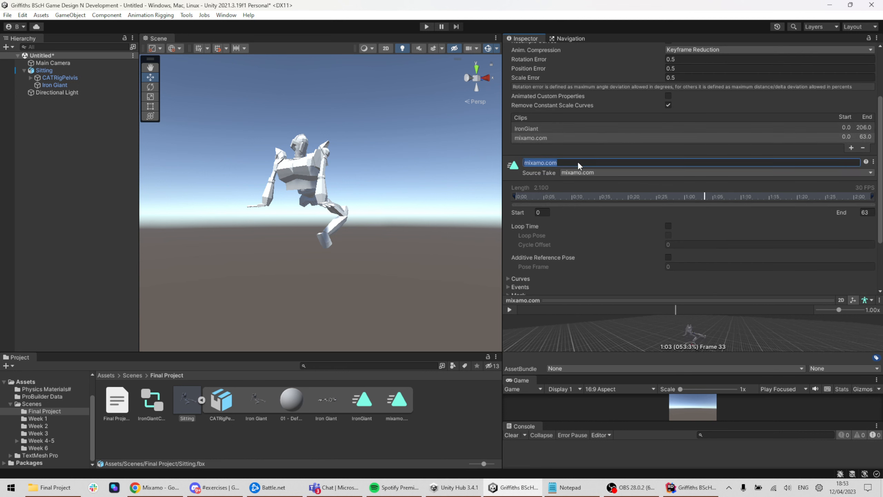
type("sitting")
key("Return")
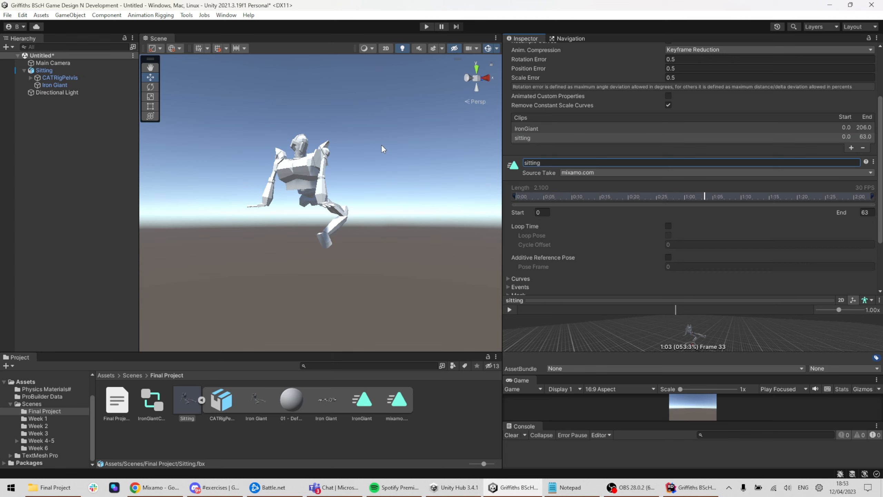
Step: Preview the sitting clip, enable Loop Time for it and apply the import settings
left_click(509, 310)
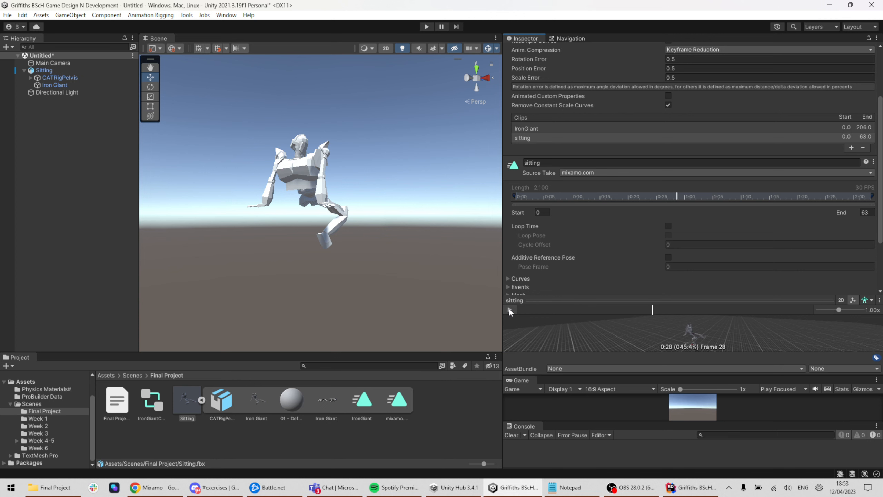
left_click(510, 310)
scroll(748, 211, "down", 3)
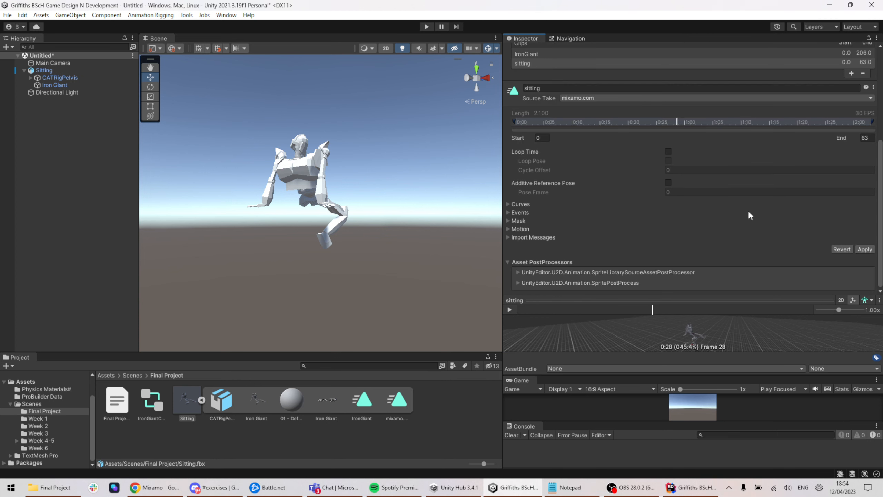
left_click(668, 152)
left_click(866, 250)
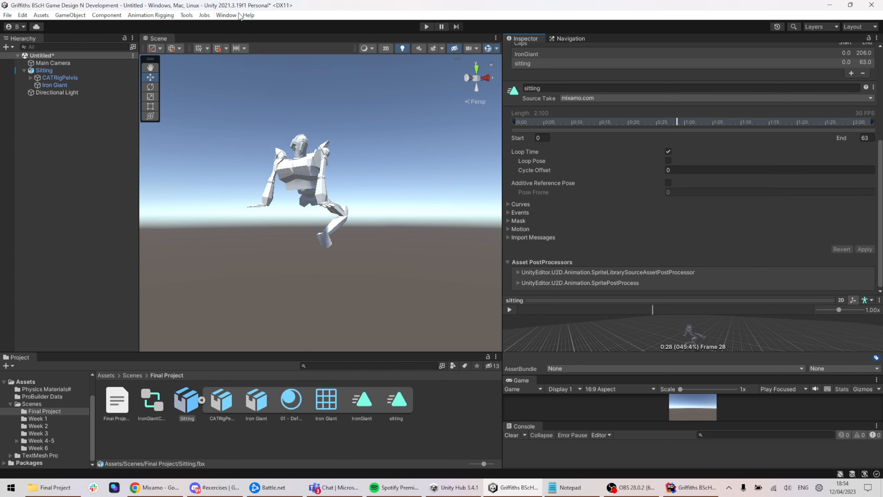
Step: Reopen the Animator window and select the Sitting object in the scene
left_click(226, 15)
mouse_move(266, 196)
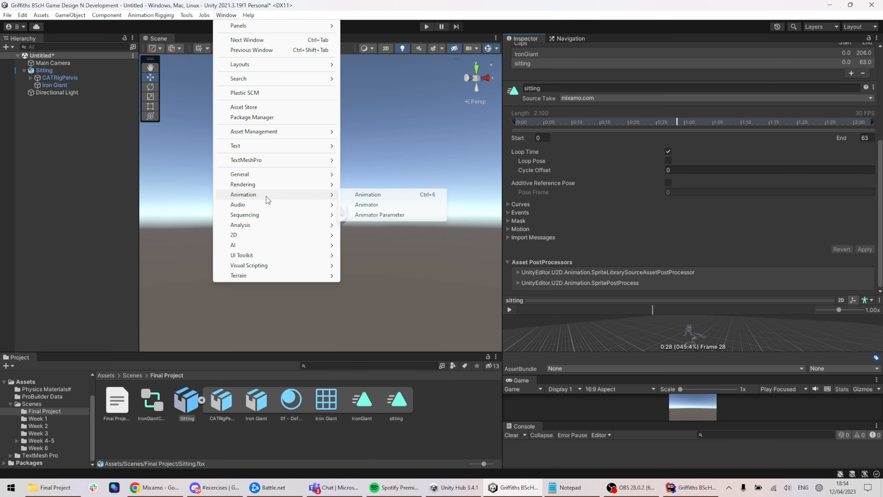
left_click(385, 206)
left_click(44, 71)
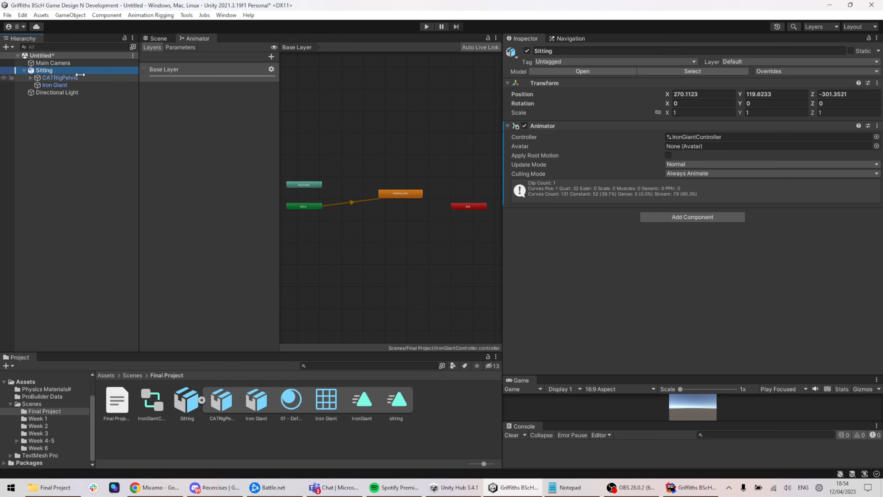
Step: Replace the mixamo_com state in IronGiantController's base layer with the sitting clip, and return to the scene view
left_click(402, 194)
key("Delete")
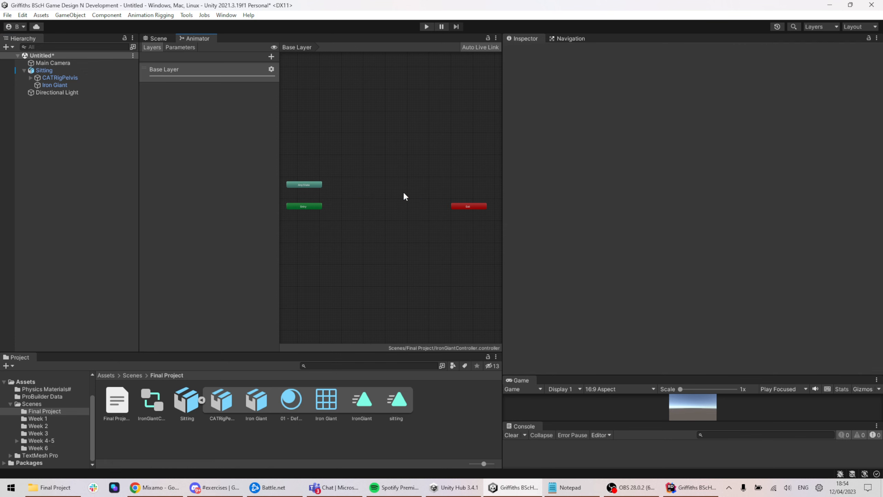
left_click_drag(396, 172, 373, 198)
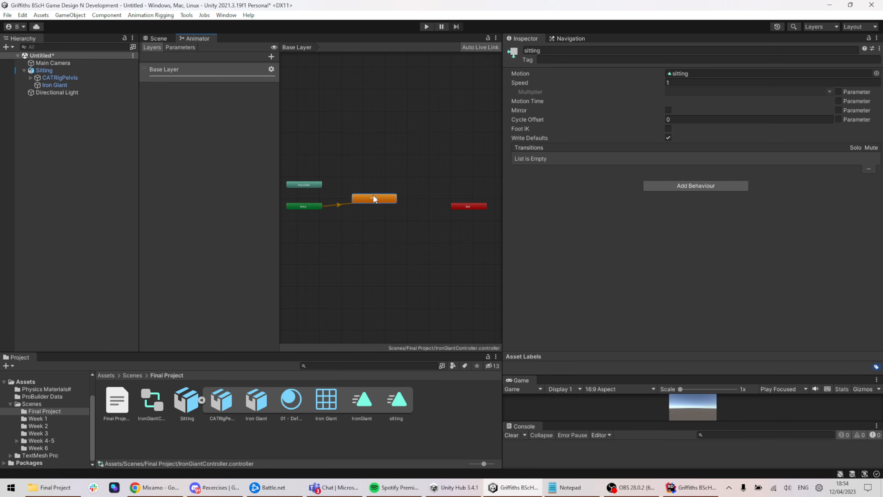
scroll(355, 215, "up", 5)
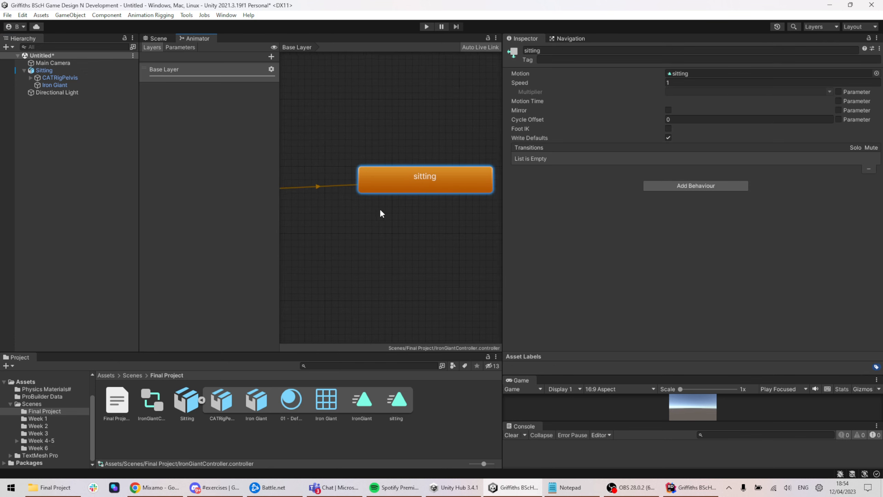
scroll(363, 218, "down", 3)
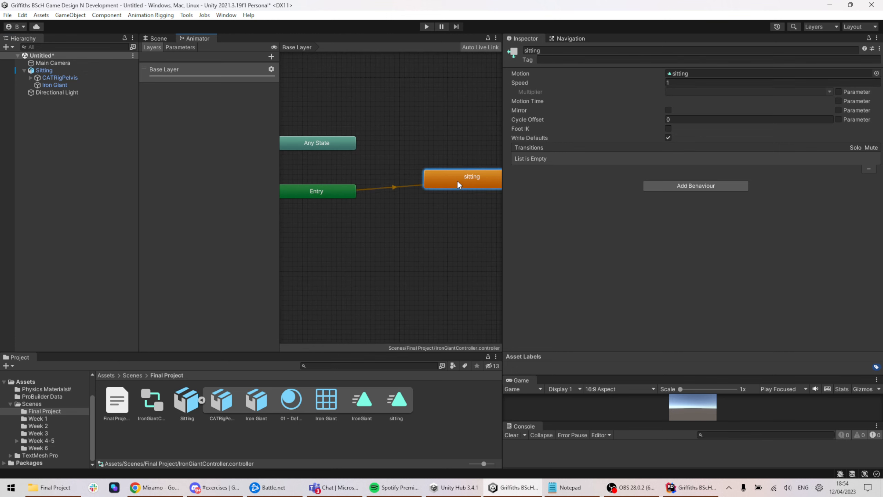
left_click_drag(459, 191, 435, 152)
left_click(159, 39)
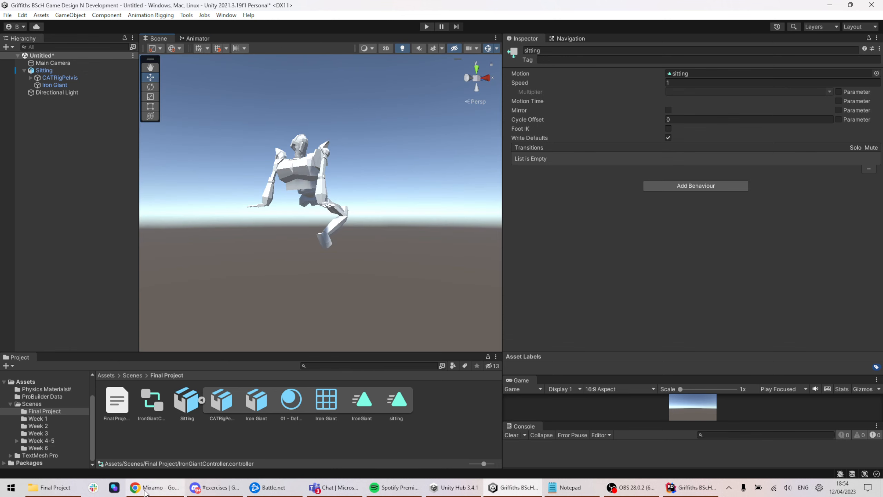
Step: Switch to Mixamo and apply the Stop Walking With Rifle animation to the Iron Giant character
left_click(155, 487)
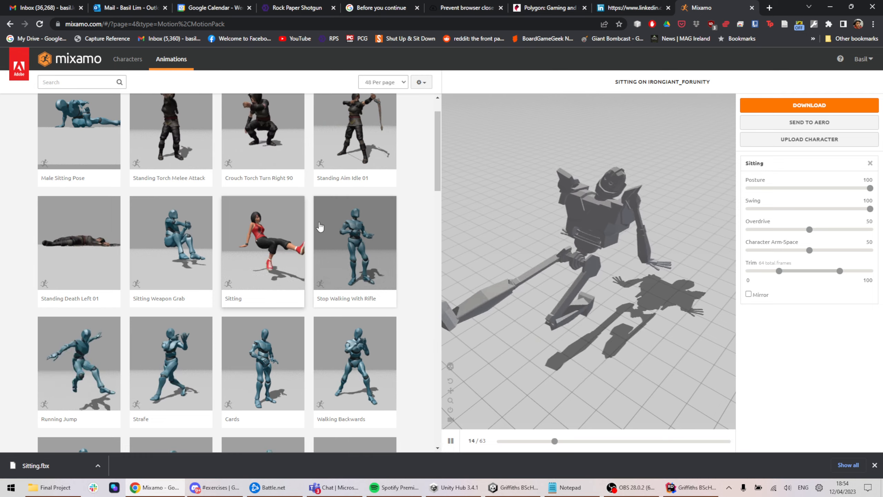
scroll(344, 208, "down", 3)
left_click(354, 176)
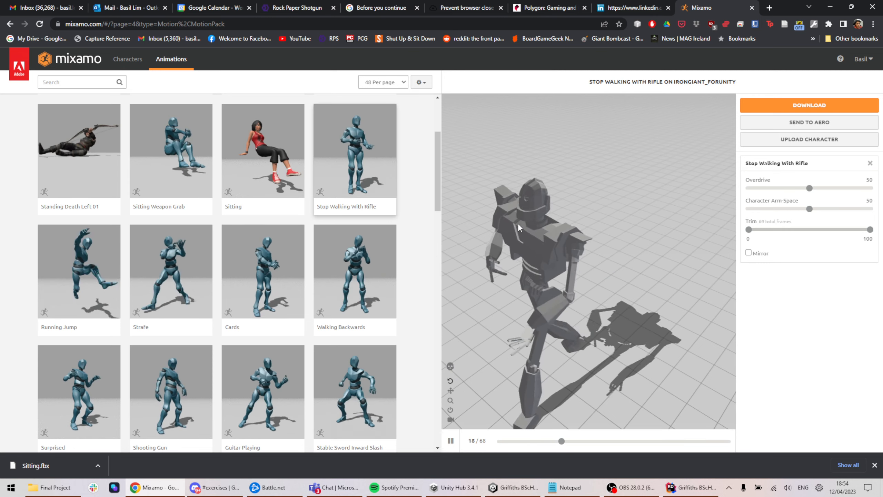
Step: Download the Stop Walking With Rifle animation as FBX Binary with skin at 30 frames per second and save it to the Desktop
left_click(809, 105)
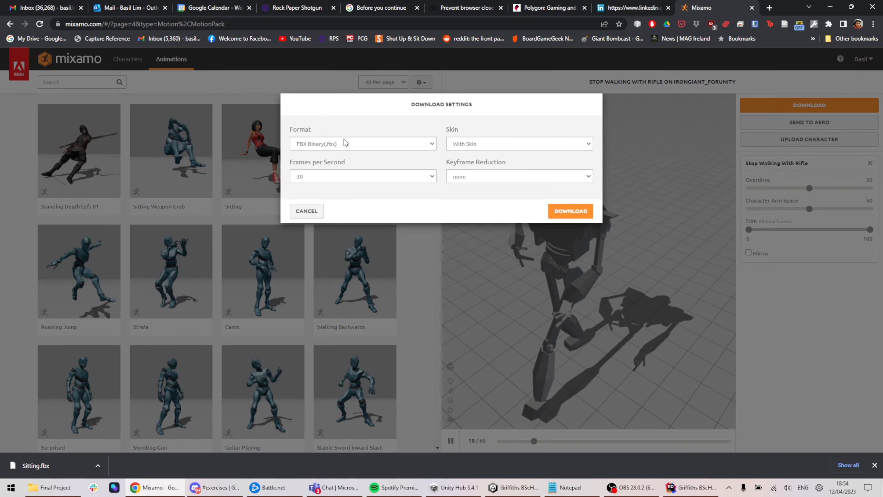
left_click(545, 142)
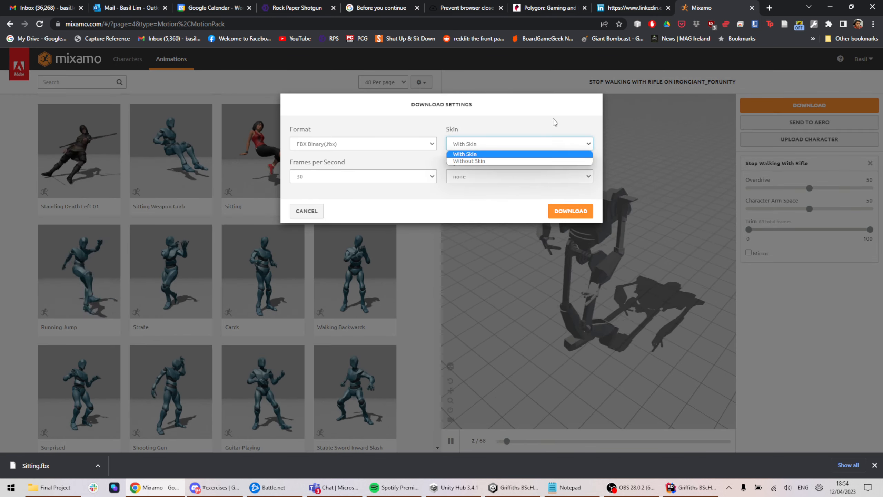
left_click(463, 150)
left_click(573, 210)
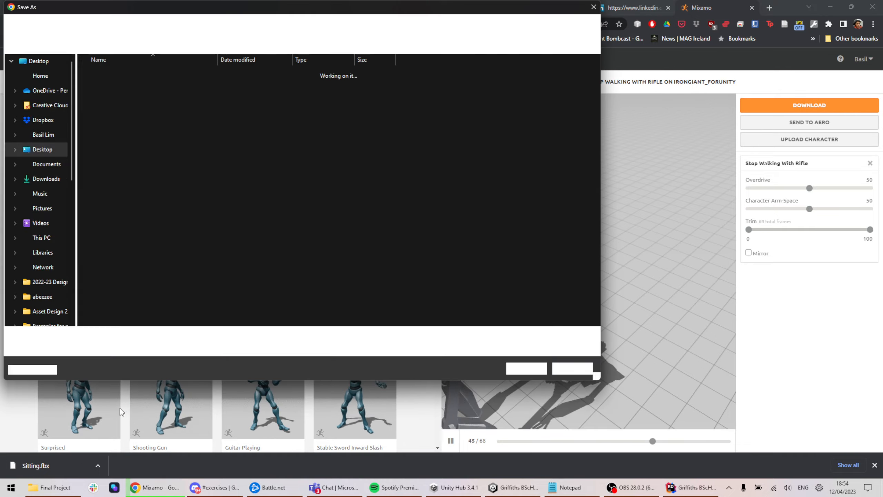
left_click(525, 369)
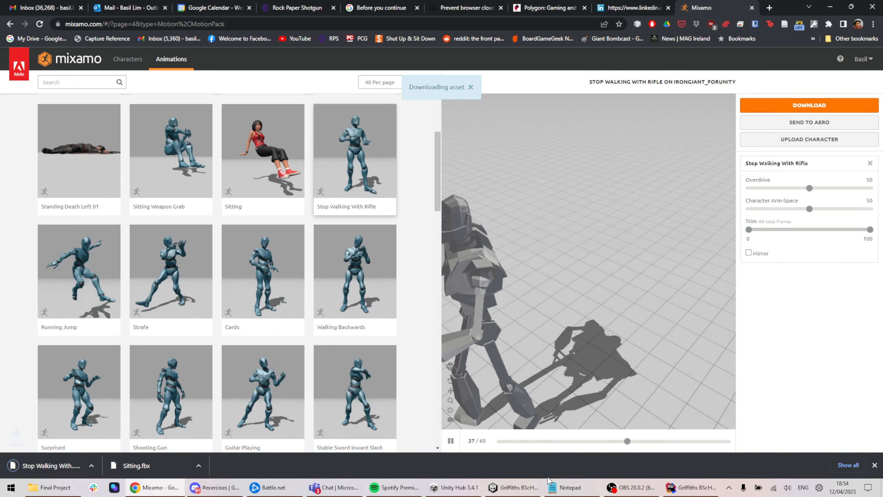
Step: Switch to Unity, import the Stop Walking With Rifle FBX from the Desktop into the Final Project folder and expand its contents
key("alt+Tab")
right_click(391, 450)
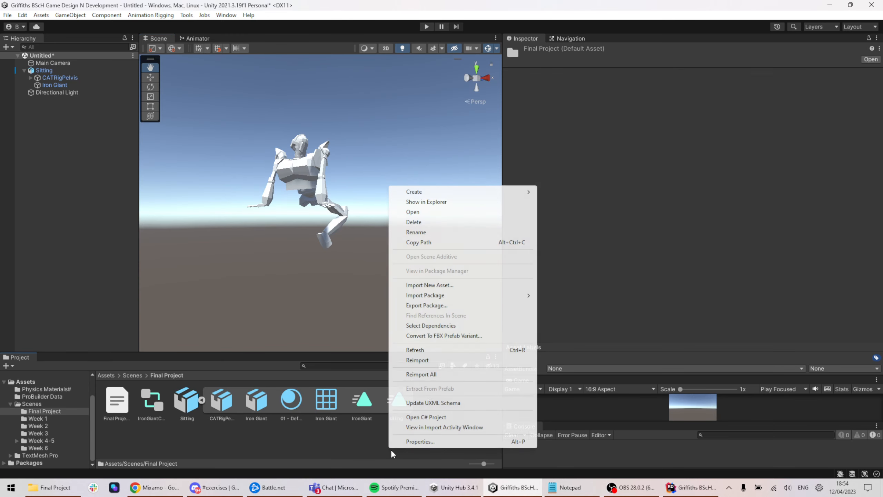
left_click(482, 285)
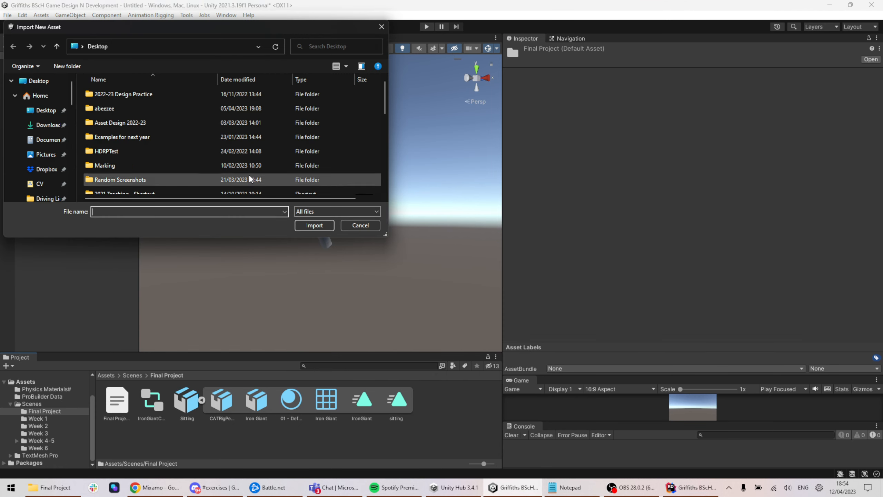
scroll(126, 149, "down", 10)
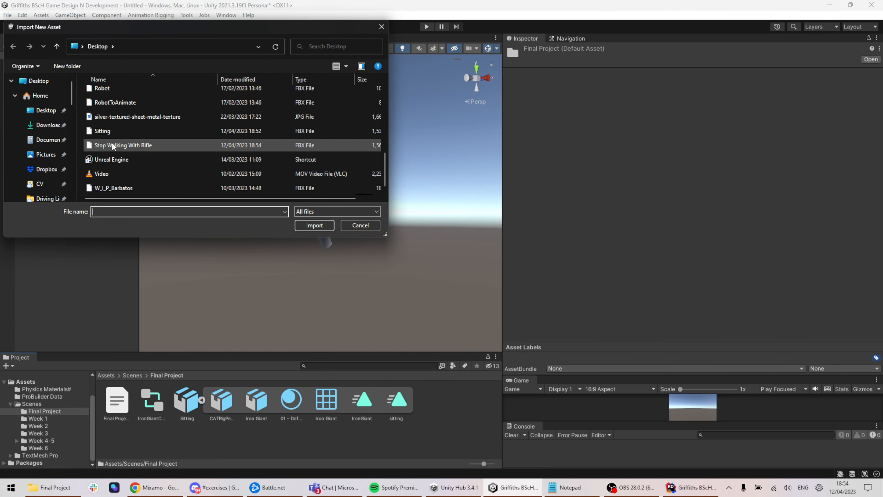
double_click(122, 145)
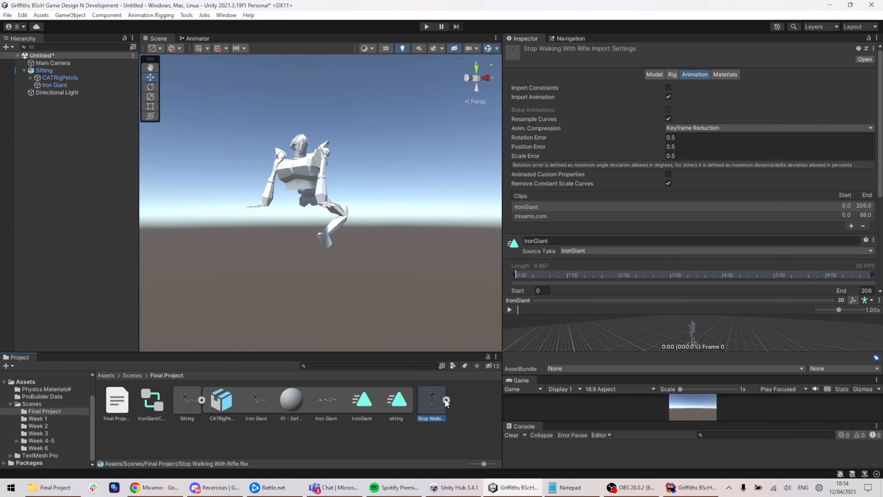
left_click(446, 400)
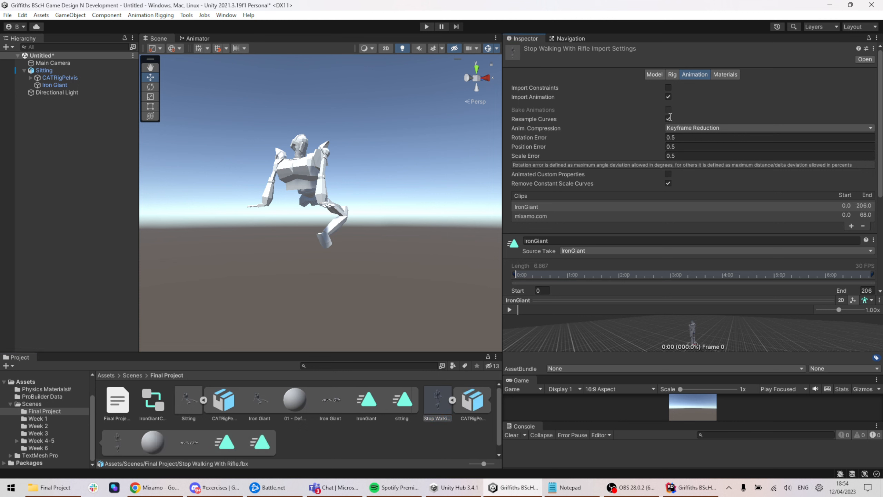
Step: Rename the Stop Walking With Rifle FBX's mixamo.com clip to WalkingWRifle, enable Loop Time and apply the import settings
scroll(661, 132, "down", 3)
left_click(531, 170)
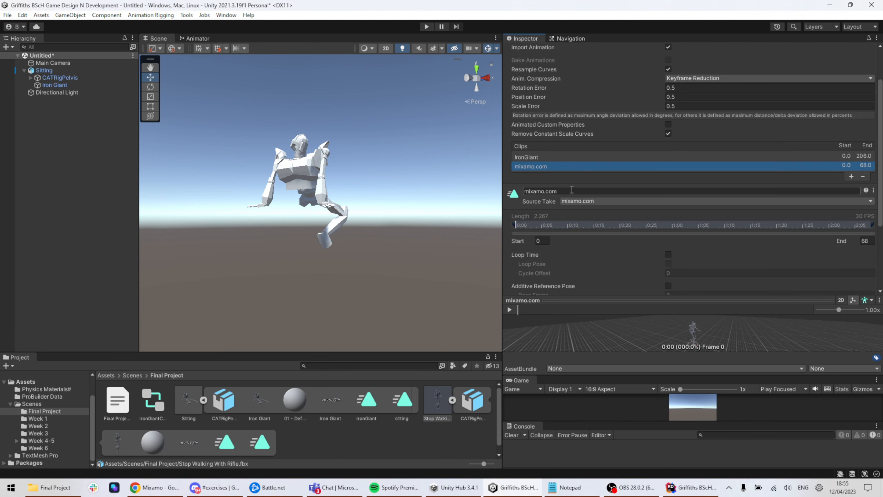
left_click(571, 191)
type("WalkingWRifle")
left_click(668, 255)
scroll(669, 254, "down", 4)
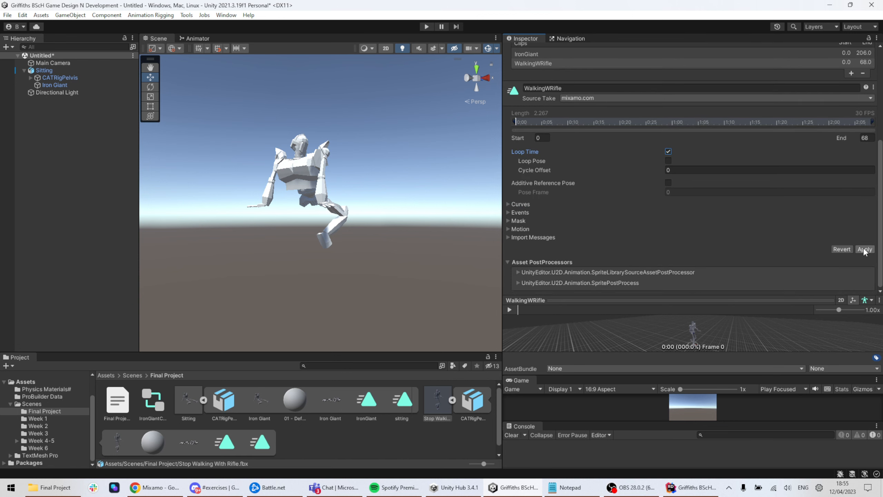
left_click(865, 249)
Step: Play the WalkingWRifle clip in an enlarged preview and review its import settings
left_click_drag(560, 300, 508, 224)
left_click(509, 234)
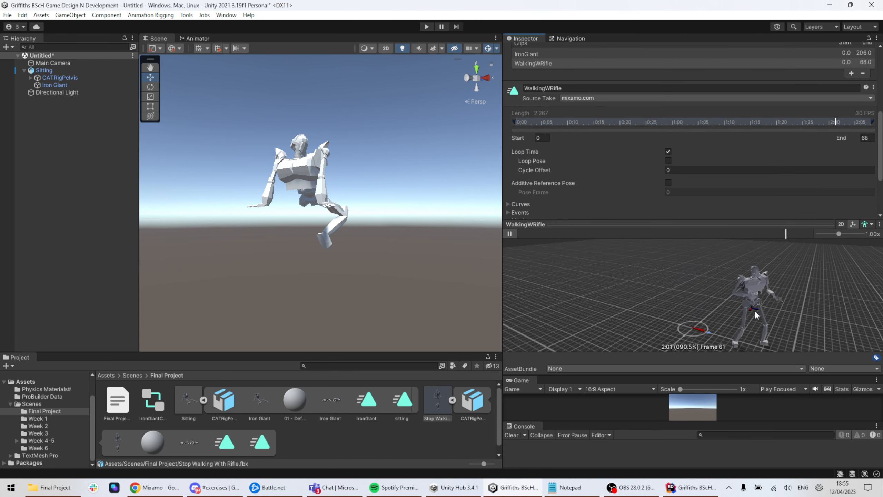
left_click_drag(647, 224, 666, 298)
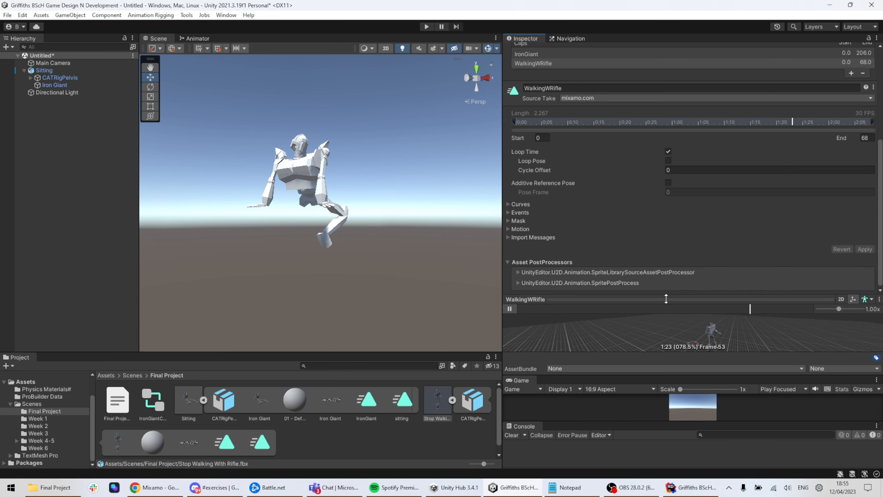
scroll(701, 164, "up", 4)
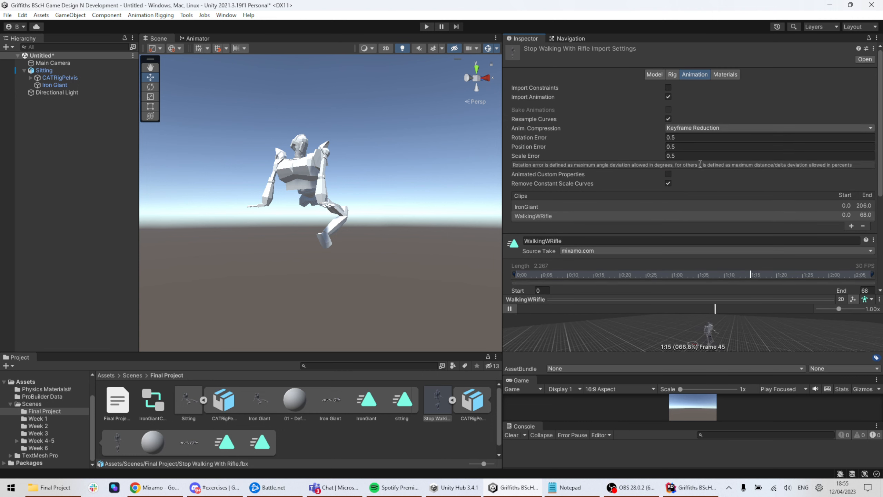
scroll(700, 164, "down", 3)
left_click(738, 293)
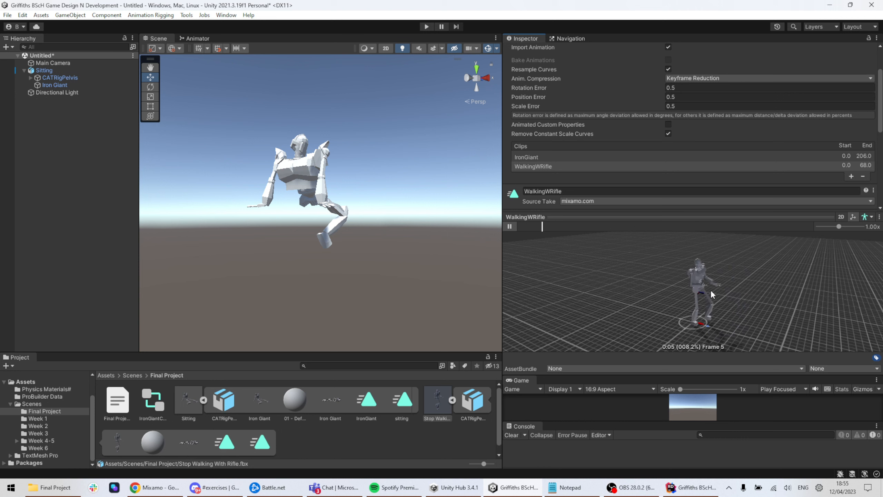
left_click_drag(708, 223, 709, 266)
scroll(723, 122, "up", 3)
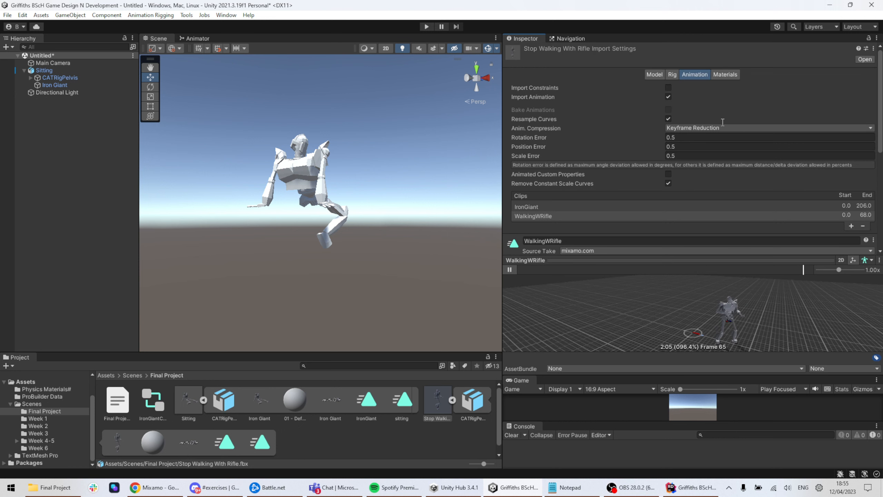
scroll(723, 122, "down", 3)
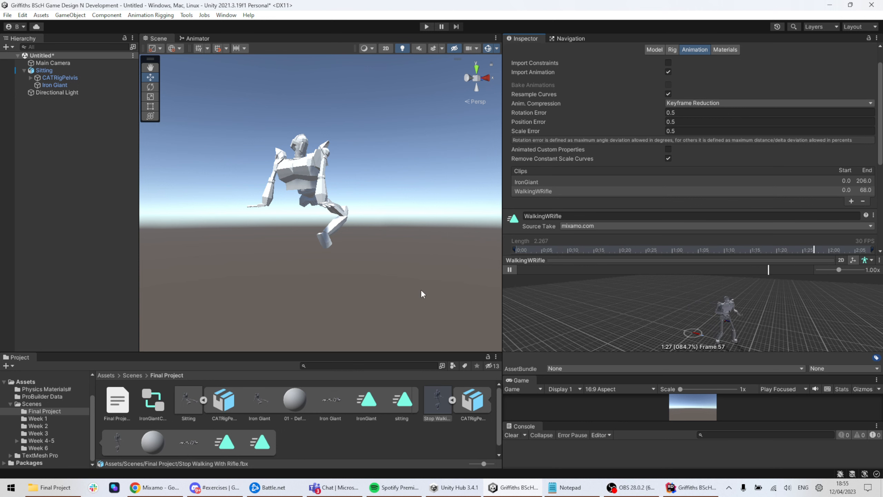
Step: Add the WalkingWRifle clip as a state below sitting in IronGiantController's base layer
scroll(270, 435, "down", 1)
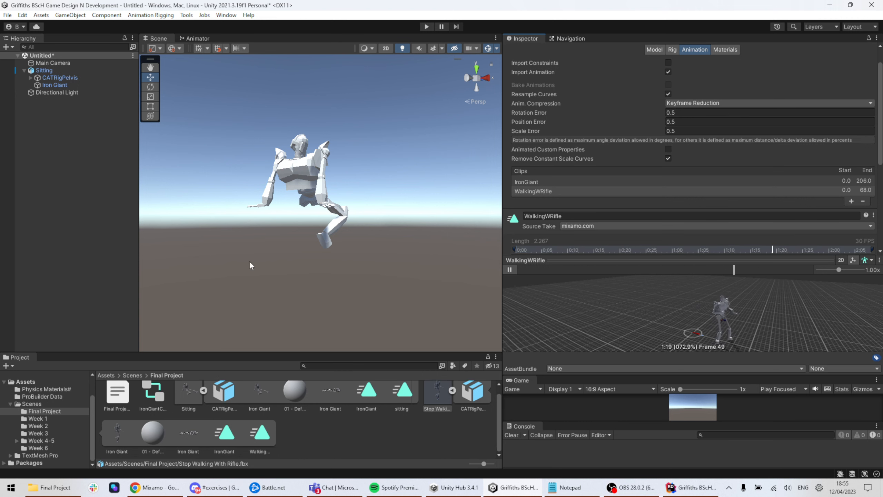
left_click(198, 38)
left_click(261, 433)
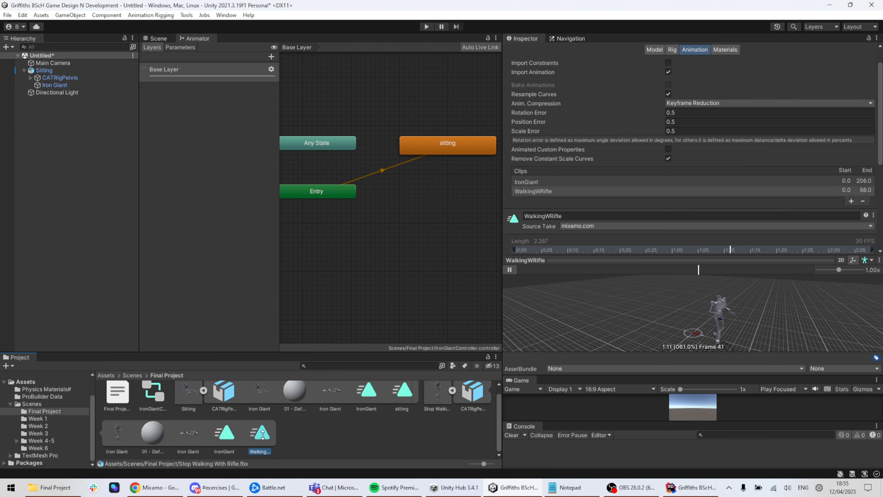
left_click_drag(262, 435, 425, 201)
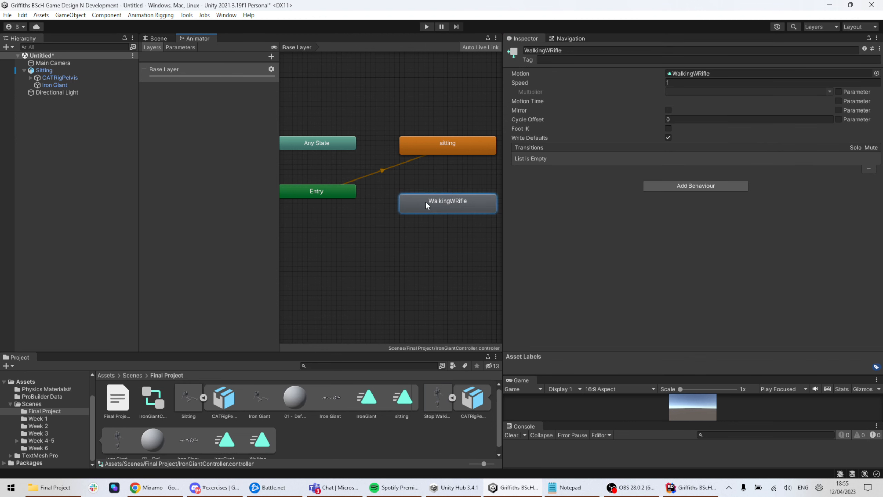
Step: Create transitions in both directions between the sitting and WalkingWRifle states
right_click(430, 149)
left_click(452, 154)
left_click(463, 197)
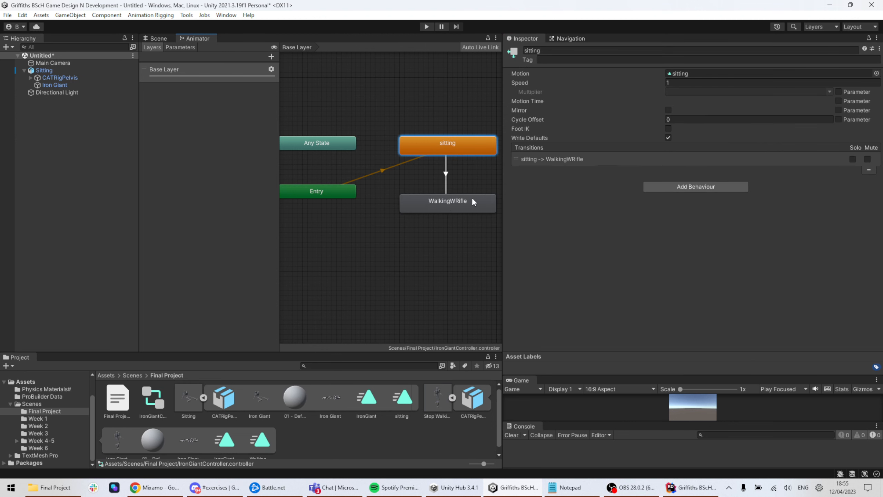
right_click(472, 200)
left_click(494, 203)
left_click(461, 139)
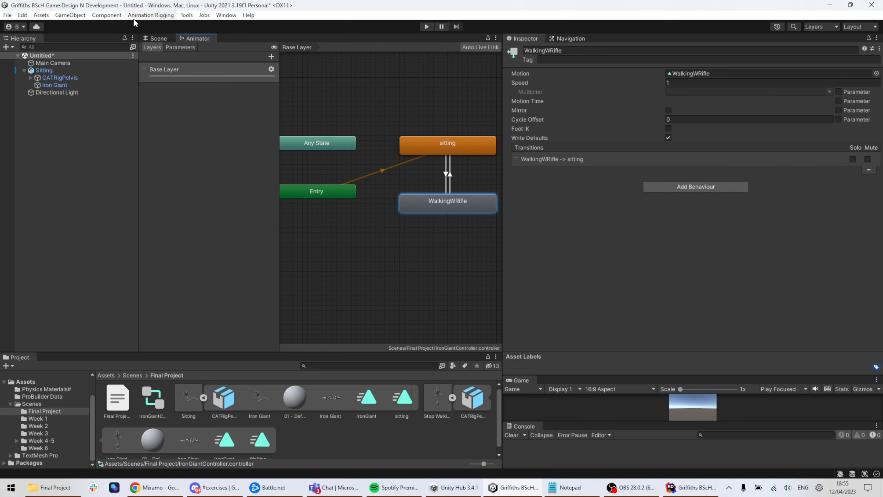
Step: Run the scene and examine both transitions between sitting and WalkingWRifle, along with the controller's parameters
left_click(157, 39)
left_click(426, 27)
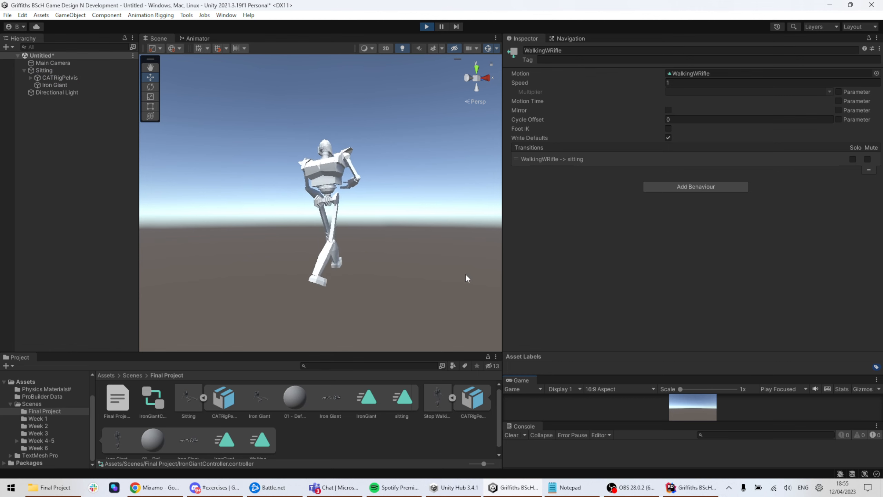
left_click(199, 39)
left_click(437, 172)
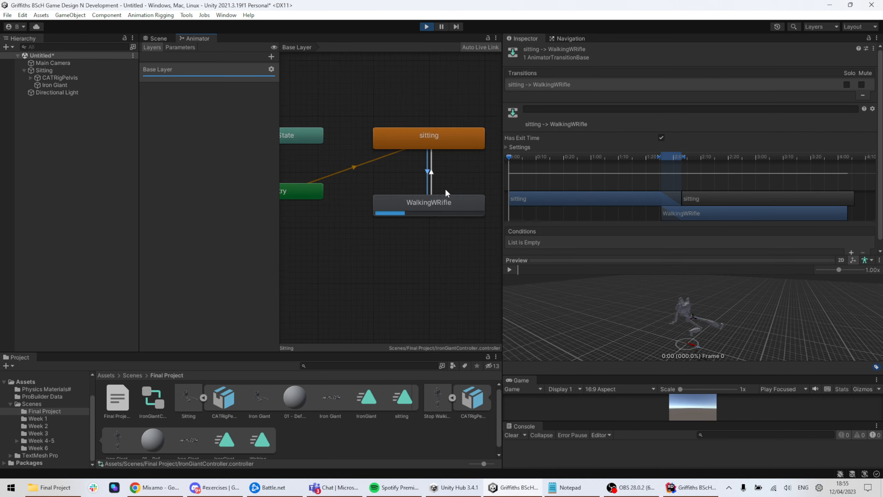
left_click(177, 48)
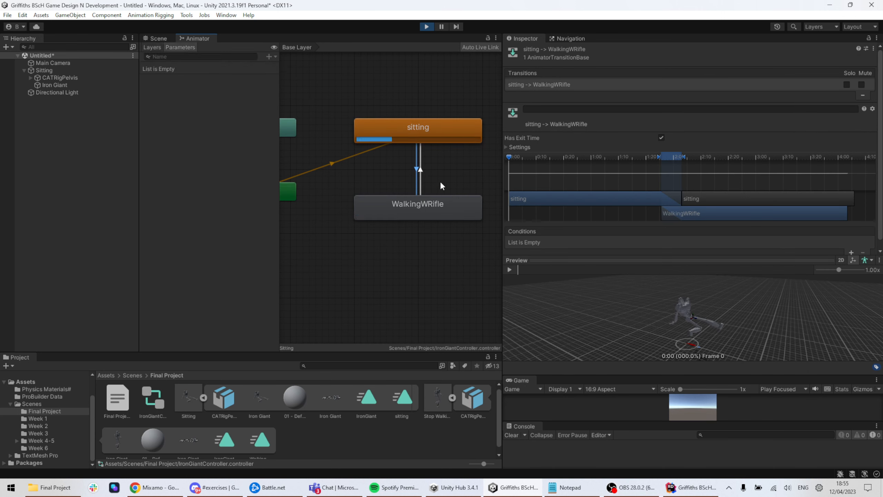
left_click(421, 172)
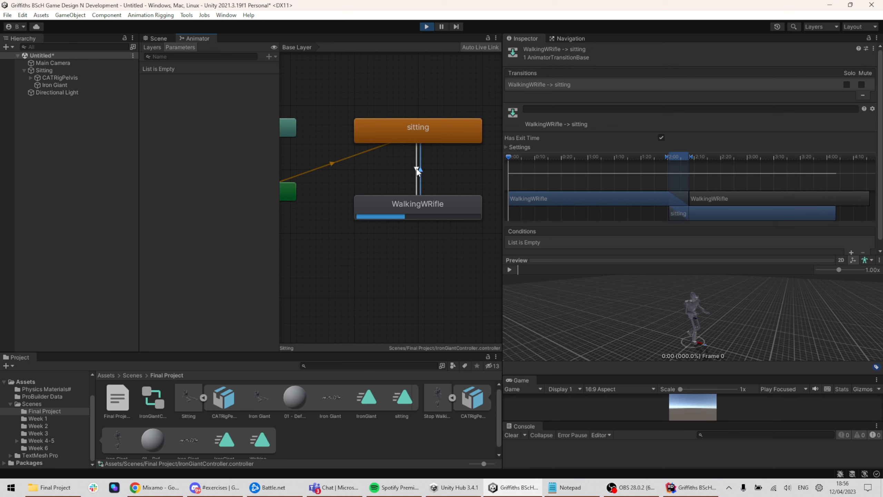
left_click(416, 143)
Step: Examine the Iron Giant's alternating sitting and walking animations from another side in the running scene
left_click(157, 39)
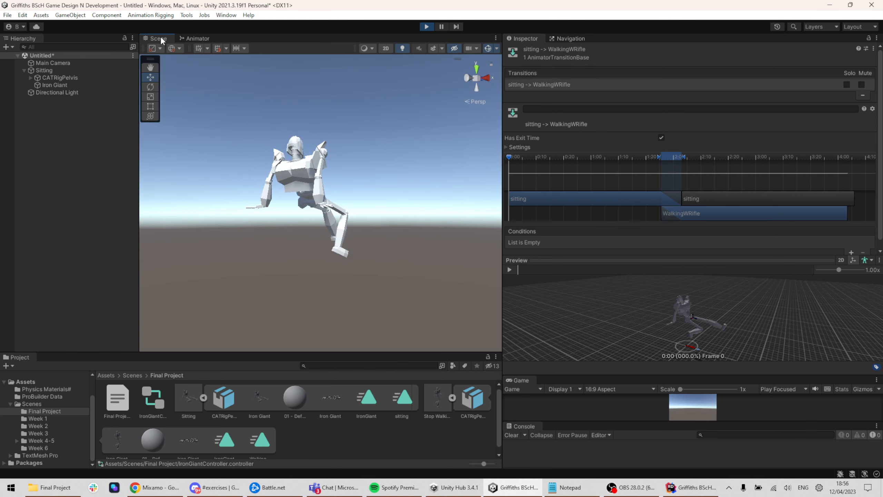
left_click_drag(378, 202, 223, 210, "alt")
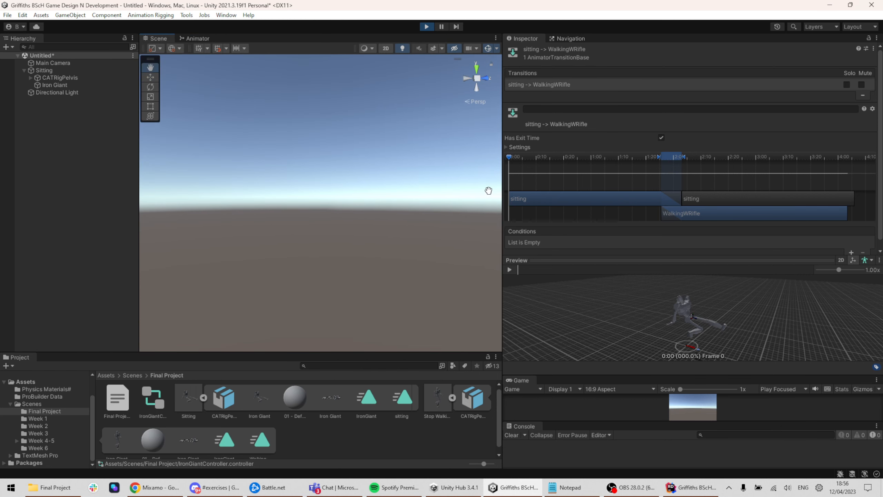
middle_click_drag(489, 192, 253, 199)
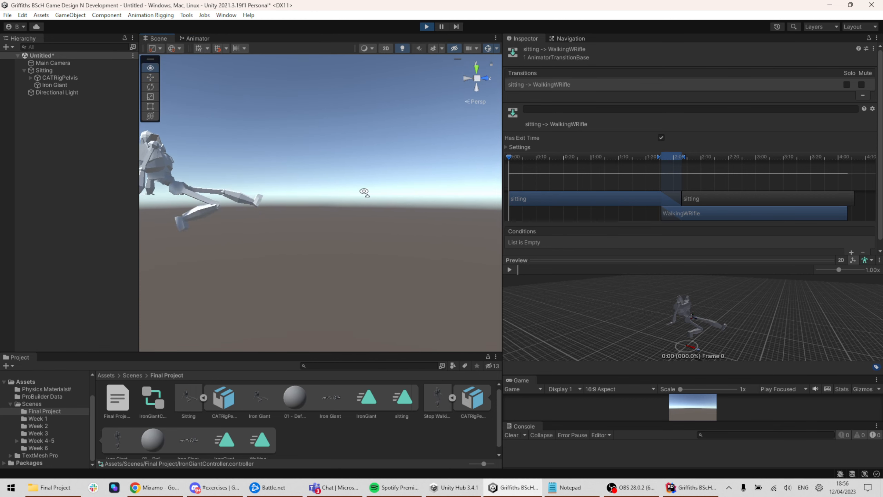
left_click_drag(360, 191, 430, 204, "alt")
middle_click_drag(430, 203, 320, 221)
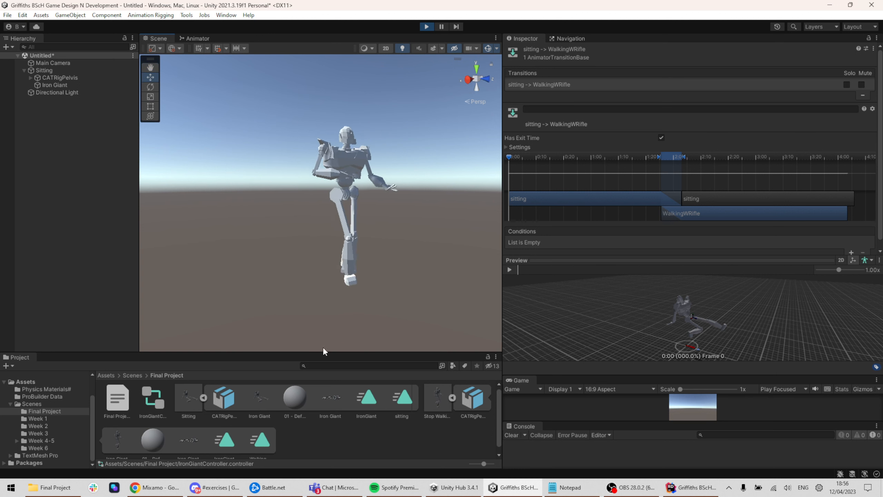
Step: Collapse the contents of both imported FBX assets and show the Stop Walking With Rifle import settings
left_click(203, 398)
left_click(237, 400)
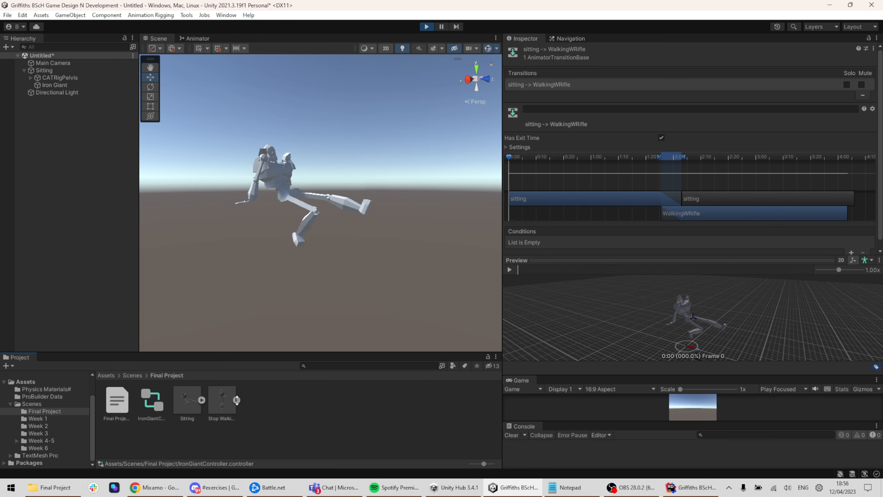
left_click(222, 401)
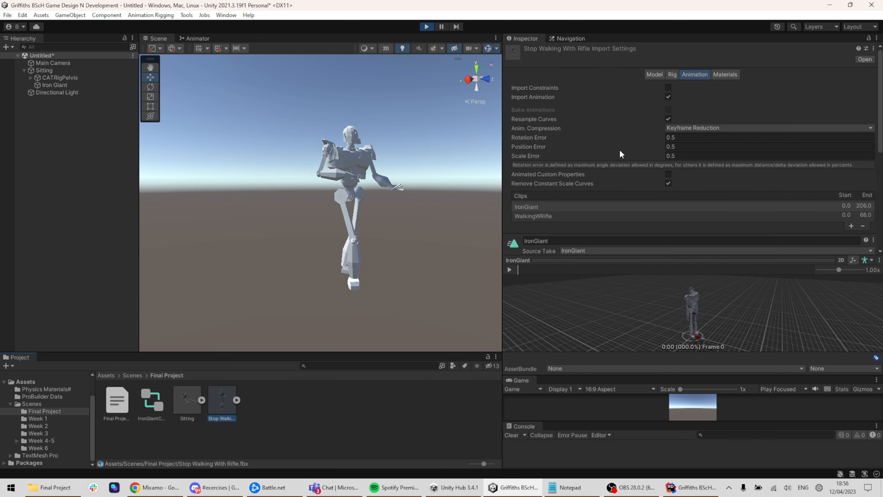
Step: Preview the IronGiant clip of the Stop Walking With Rifle FBX and scrub to about frame 99
scroll(619, 149, "down", 3)
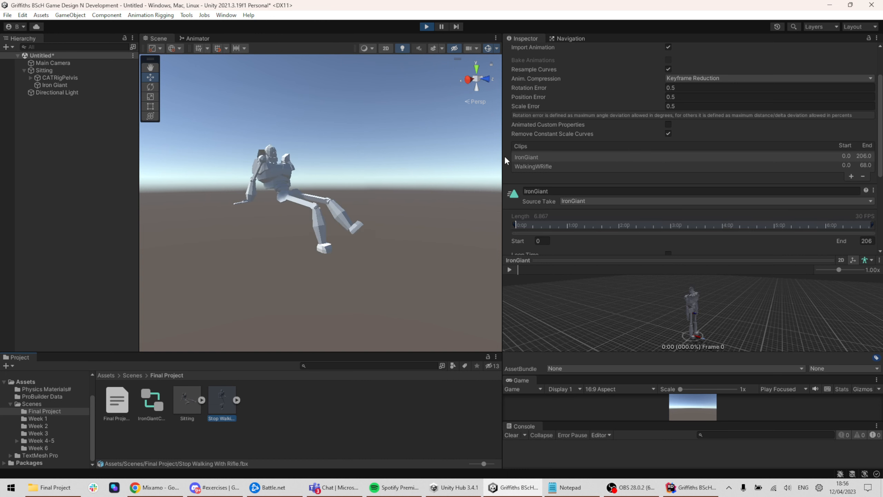
left_click(579, 158)
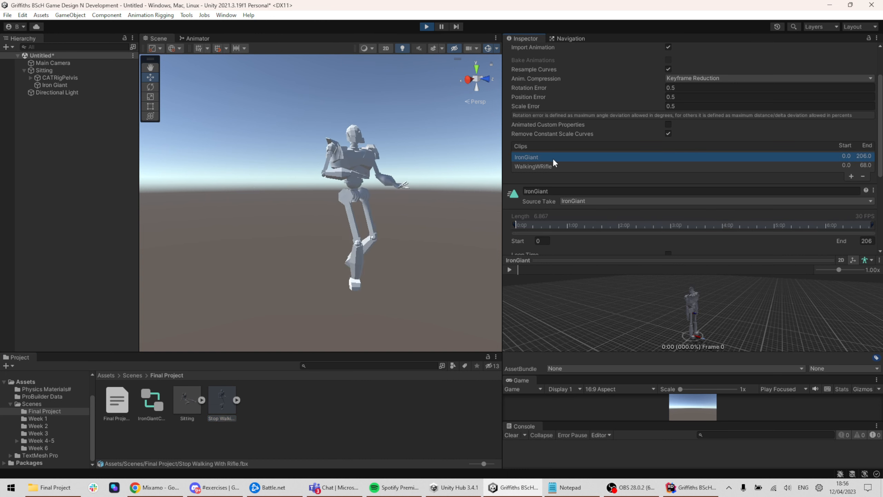
scroll(570, 208, "up", 3)
scroll(587, 250, "down", 4)
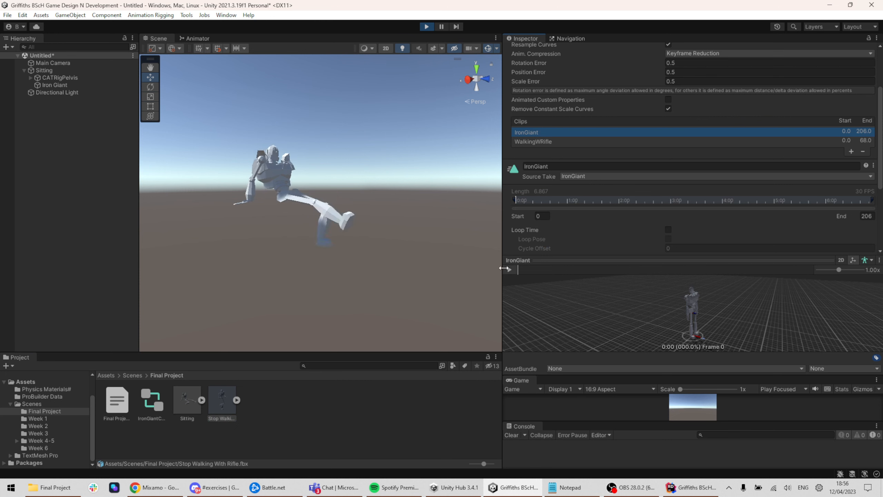
left_click(510, 270)
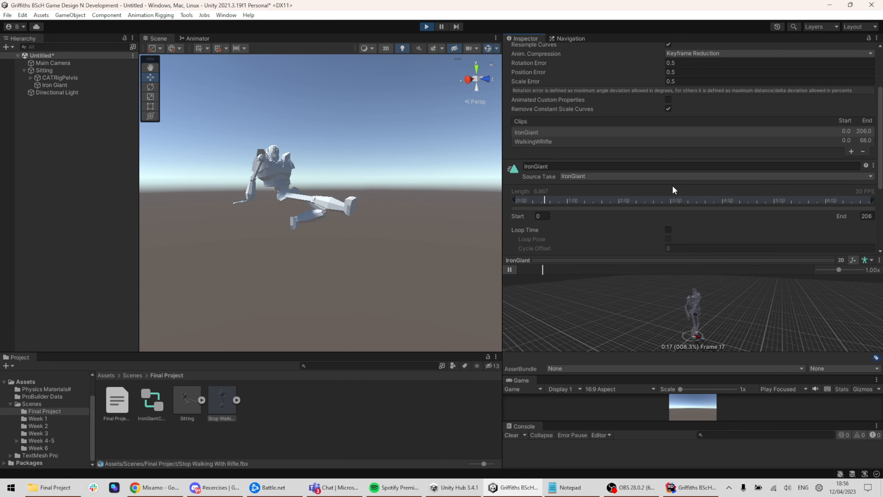
left_click(510, 270)
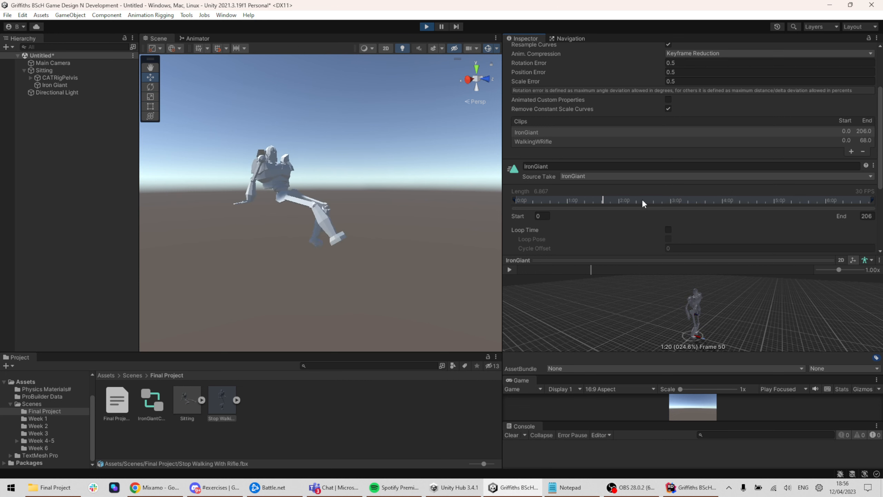
mouse_move(542, 270)
left_mouse_down()
mouse_move(675, 268)
mouse_move(662, 271)
left_mouse_up()
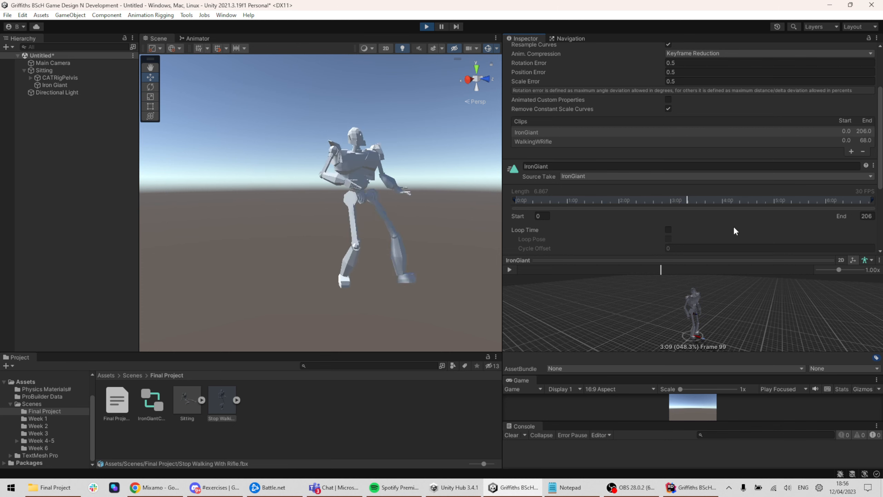
Step: Set the IronGiant clip's end frame to 100 and preview the shortened clip
scroll(697, 223, "down", 2)
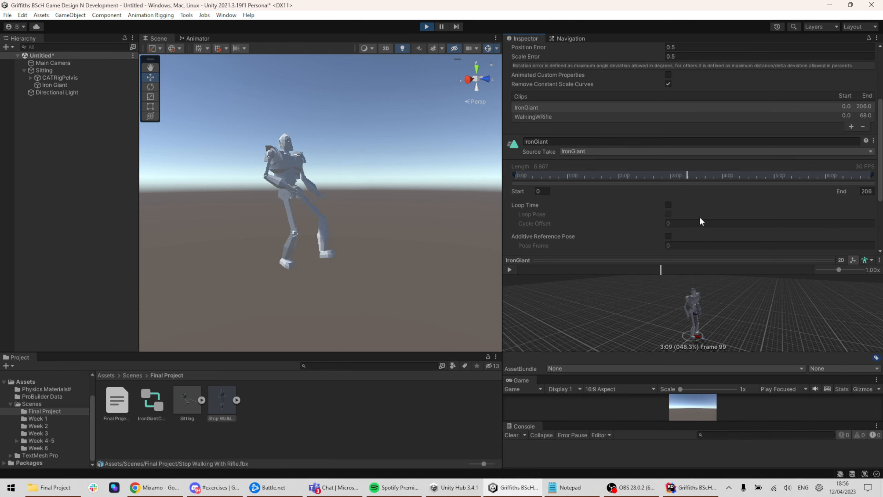
left_click(868, 192)
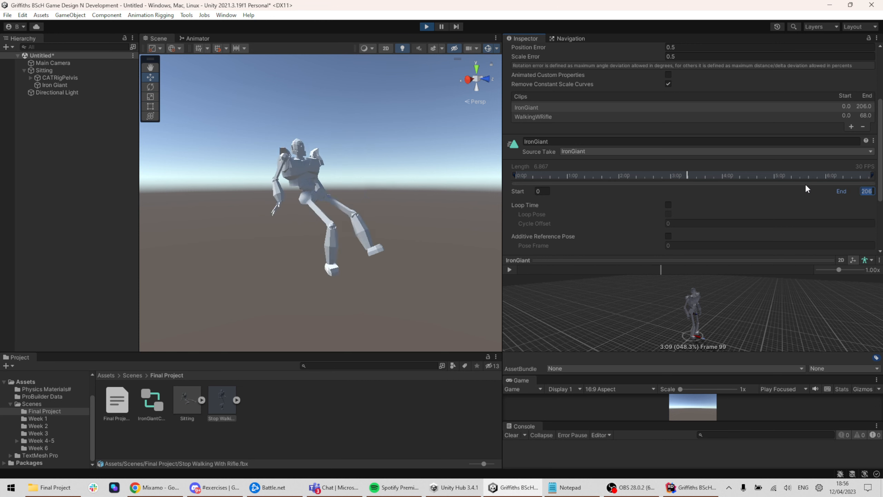
type("100")
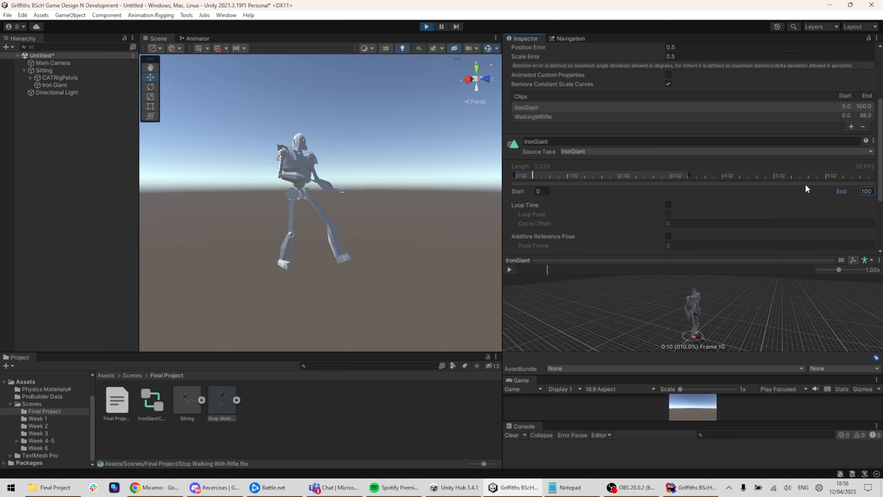
left_click_drag(547, 272, 68, 280)
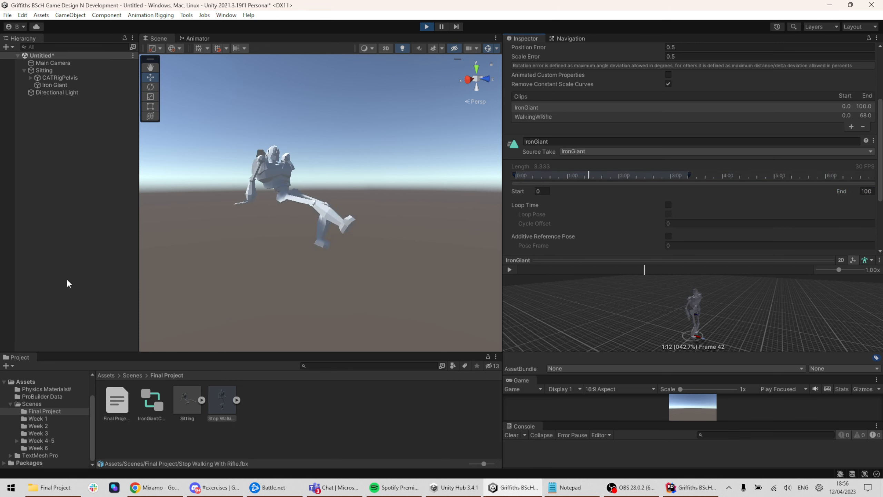
left_click(509, 270)
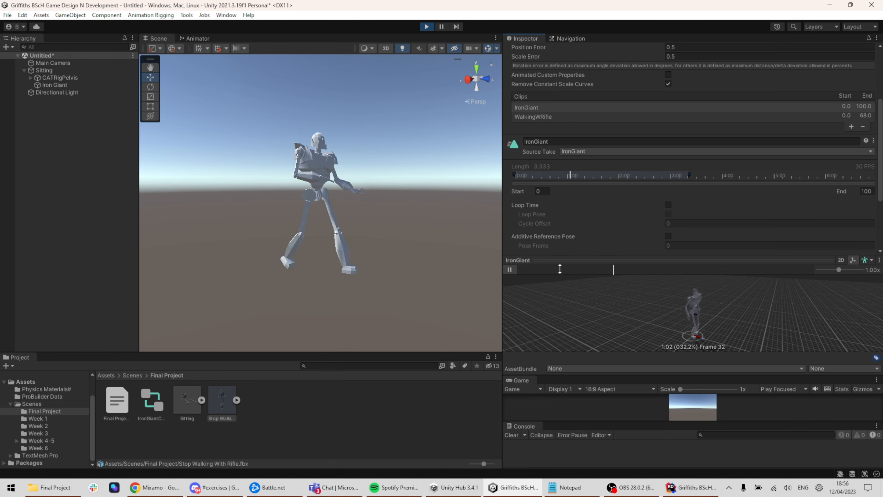
left_click(510, 270)
Step: Rename the IronGiant clip to IronGiant_idle
left_click(567, 140)
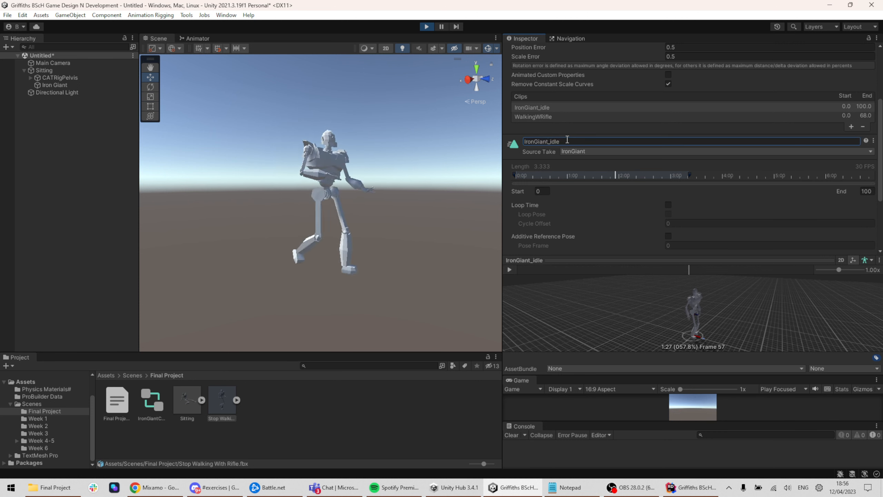
Step: Enable Loop Time for the IronGiant_idle clip and apply the import settings
left_click(668, 205)
scroll(870, 216, "down", 3)
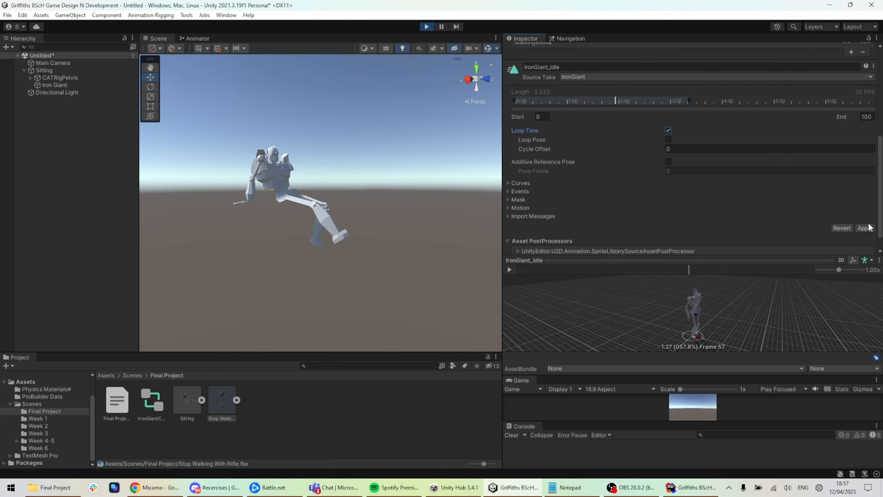
left_click(866, 228)
scroll(697, 168, "up", 3)
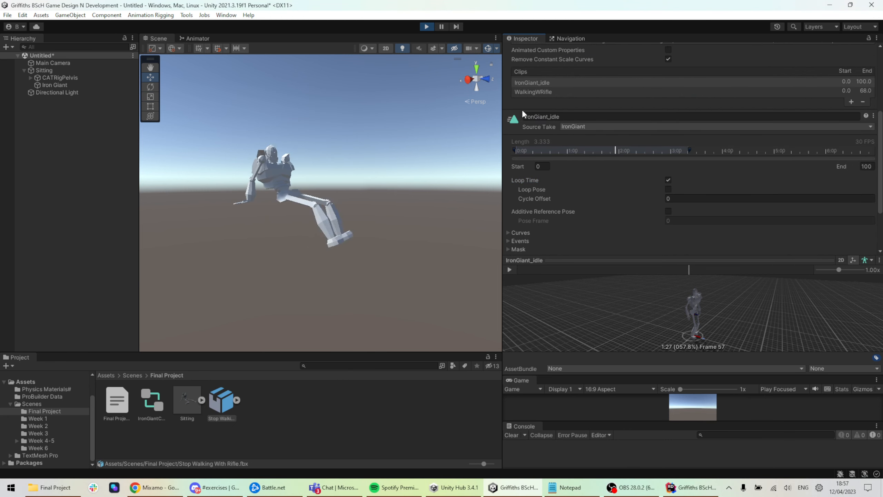
Step: Look over the Sitting FBX's animation import settings, exit Play mode and inspect the Sitting object in the scene
left_click(536, 91)
left_click(196, 404)
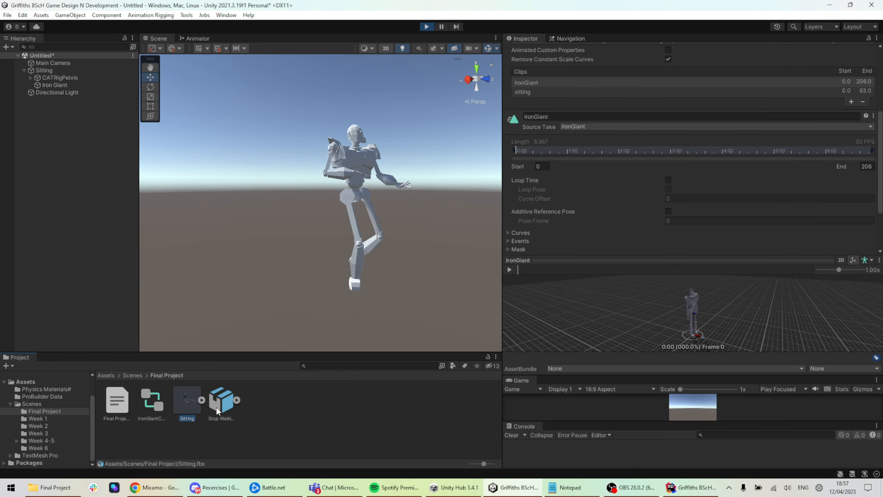
scroll(581, 203, "up", 3)
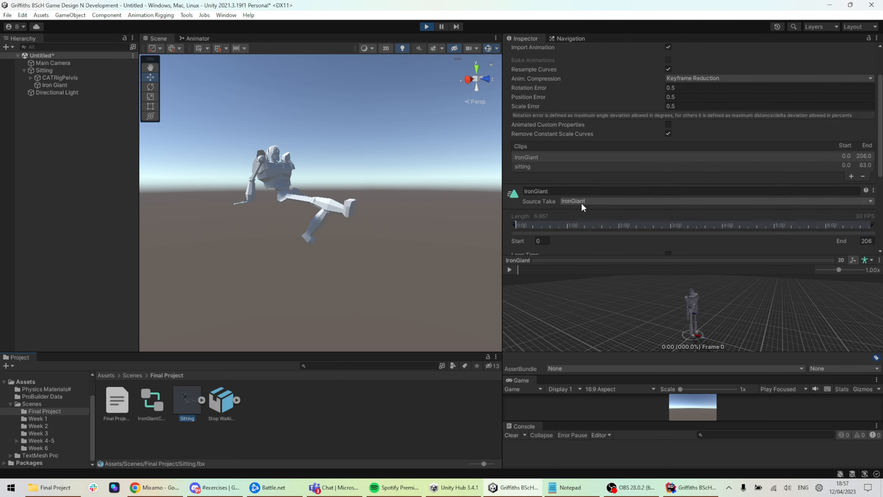
scroll(581, 203, "up", 1)
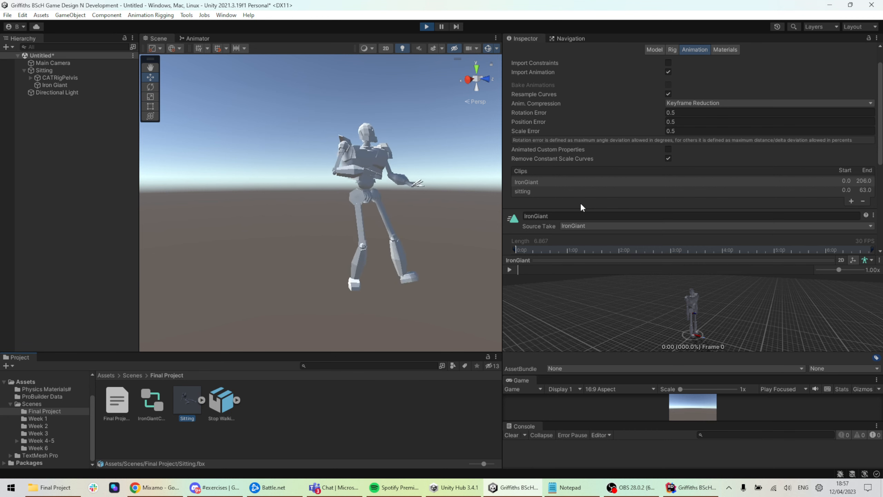
left_click(427, 26)
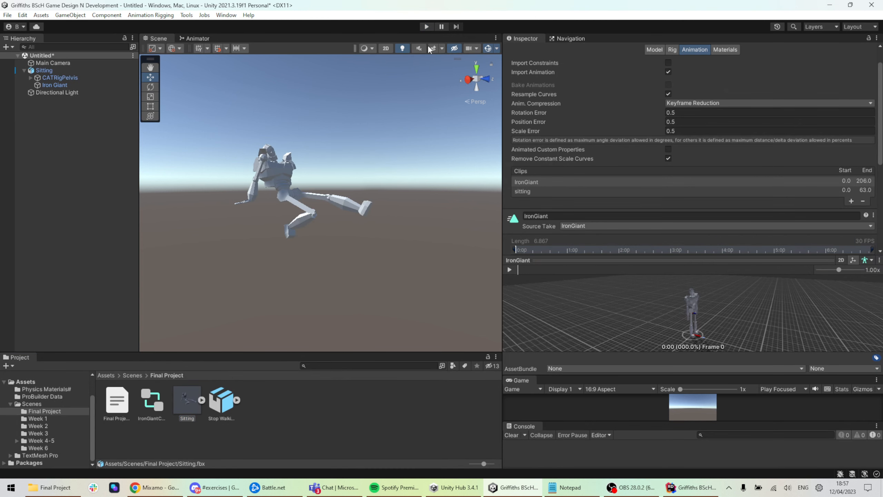
left_click(47, 70)
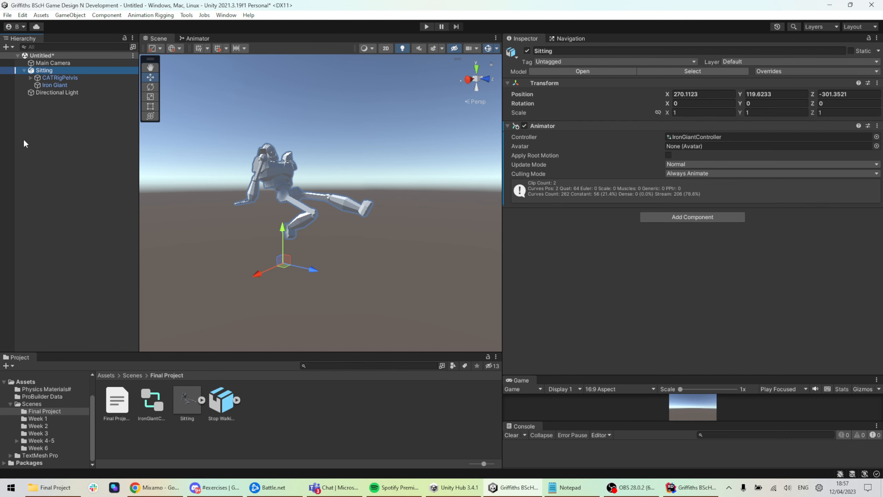
Step: Add a 3D sphere to the scene root and select it
right_click(30, 150)
mouse_move(84, 283)
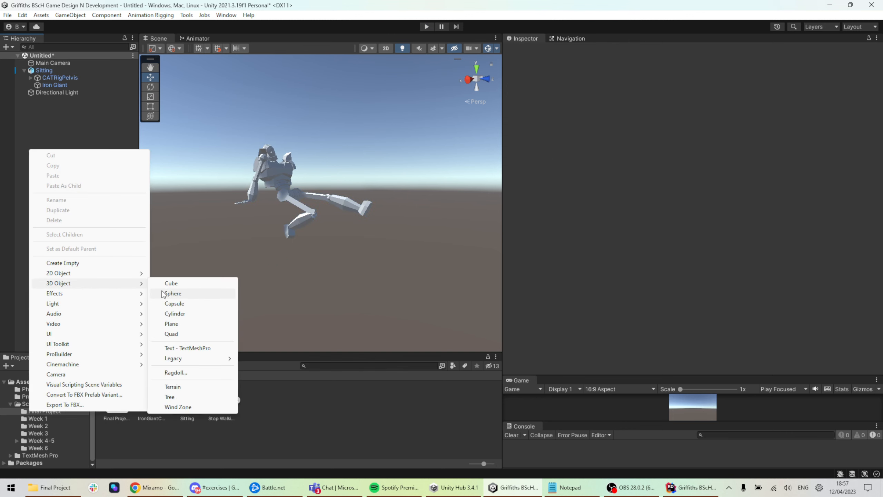
left_click(180, 294)
left_click(56, 110)
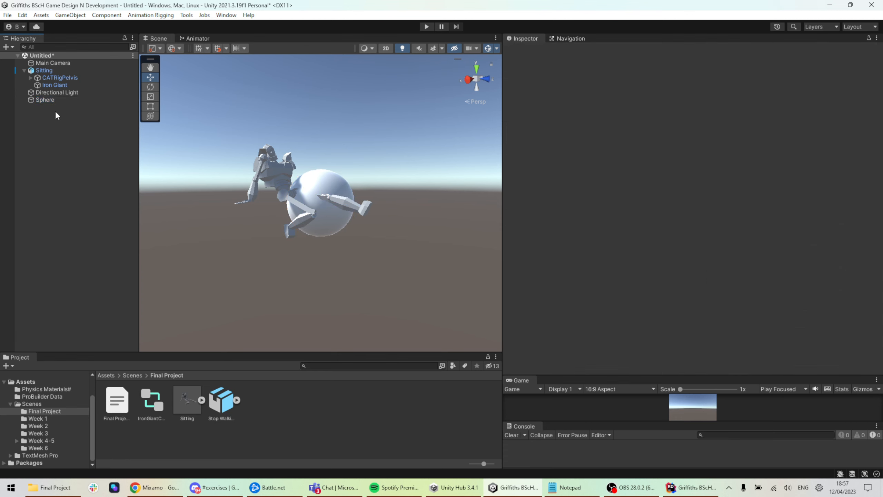
left_click(50, 99)
Step: Add a 3D cube to the scene root and move it along its Z axis to about -299.94, beside the sphere
right_click(45, 140)
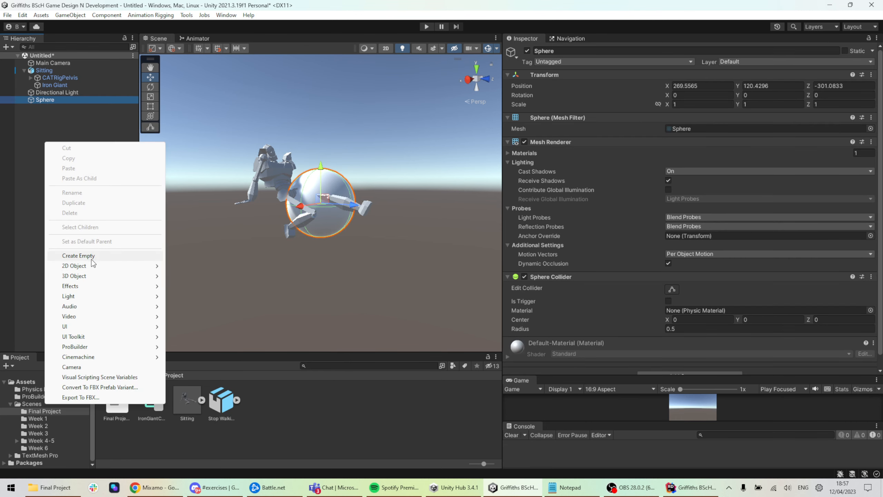
mouse_move(96, 277)
left_click(184, 276)
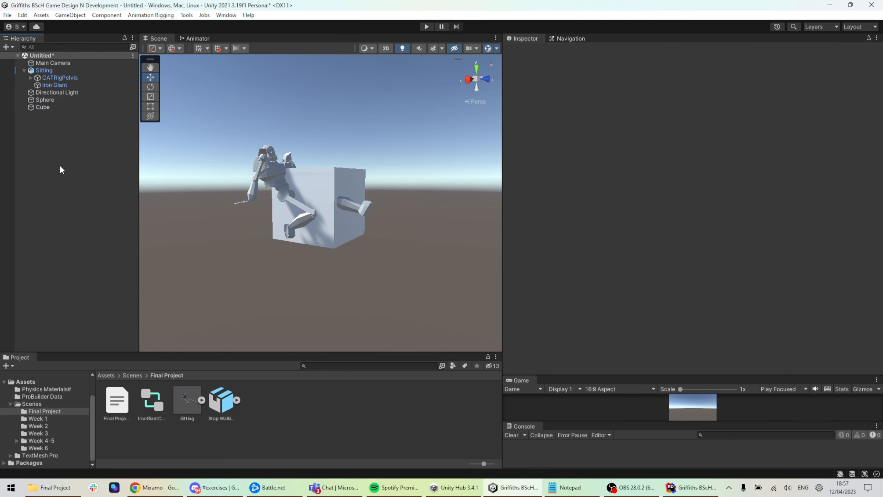
left_click(43, 107)
left_click(348, 207)
left_click(46, 107)
left_click_drag(353, 209, 434, 208)
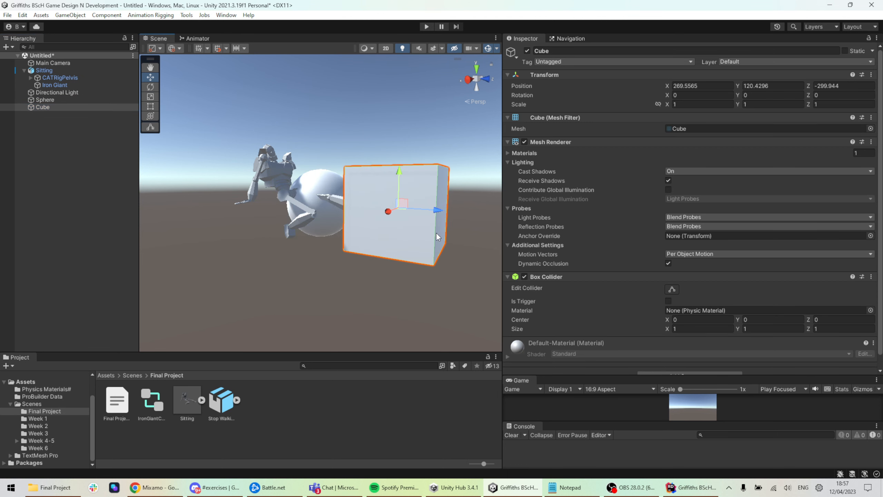
middle_click_drag(435, 209, 332, 213)
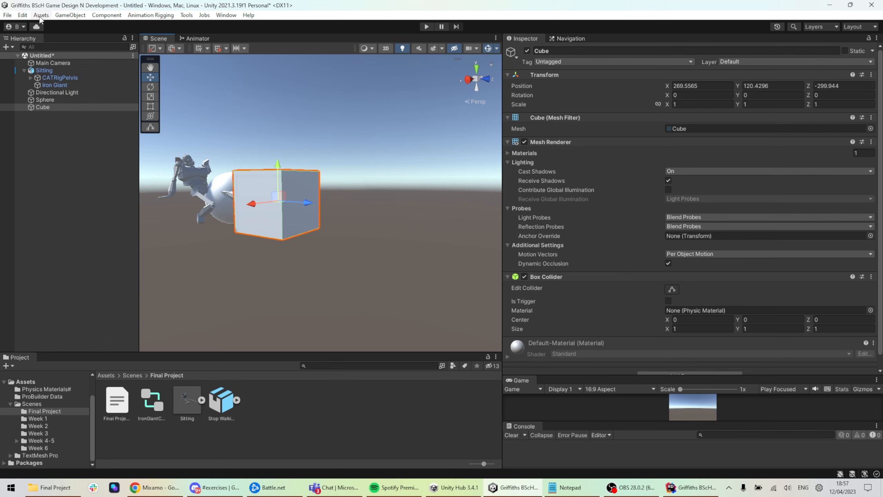
Step: Create an animation clip named cube_idle for the Cube in the Animation window and move the window clear of the cube
left_click(226, 15)
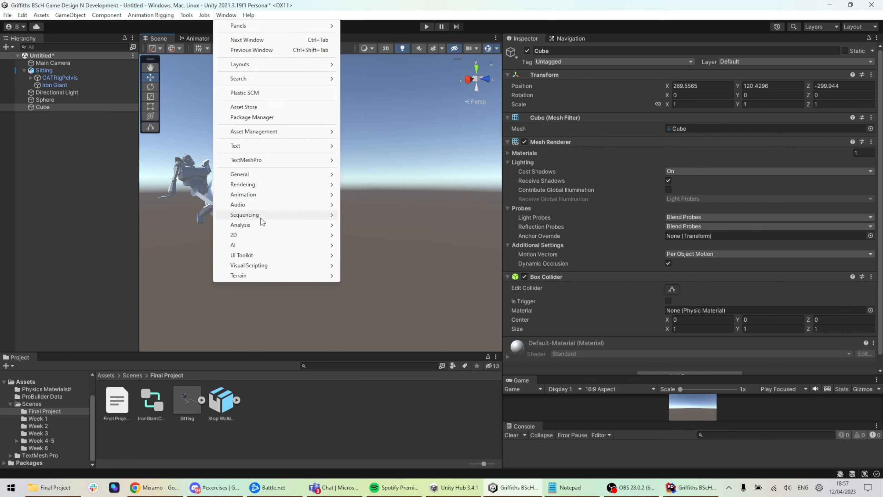
mouse_move(262, 195)
left_click(403, 194)
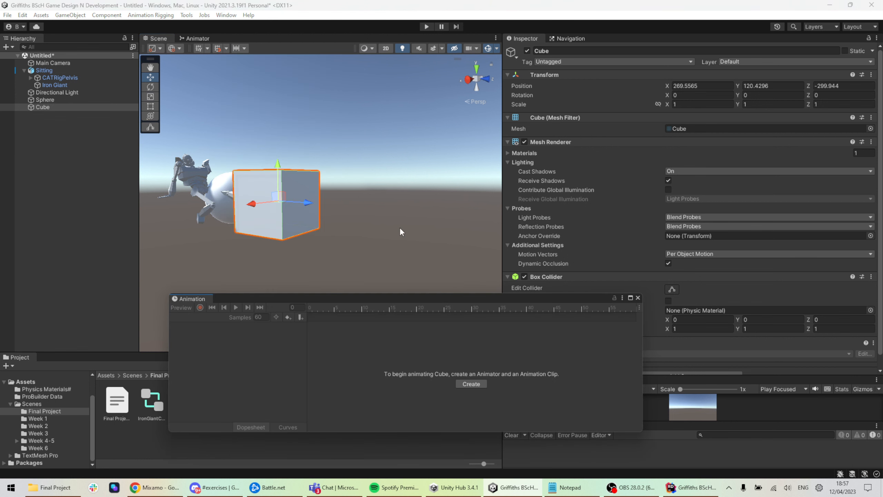
left_click(477, 380)
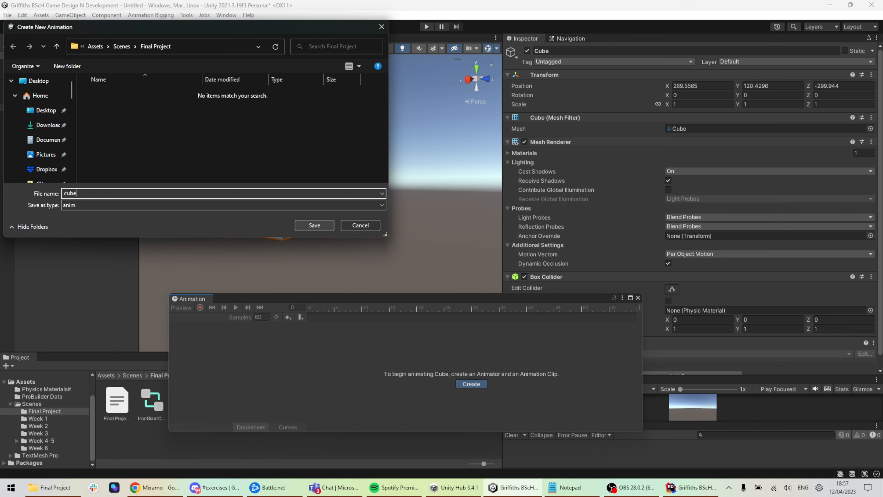
type("cube_idle")
left_click(326, 226)
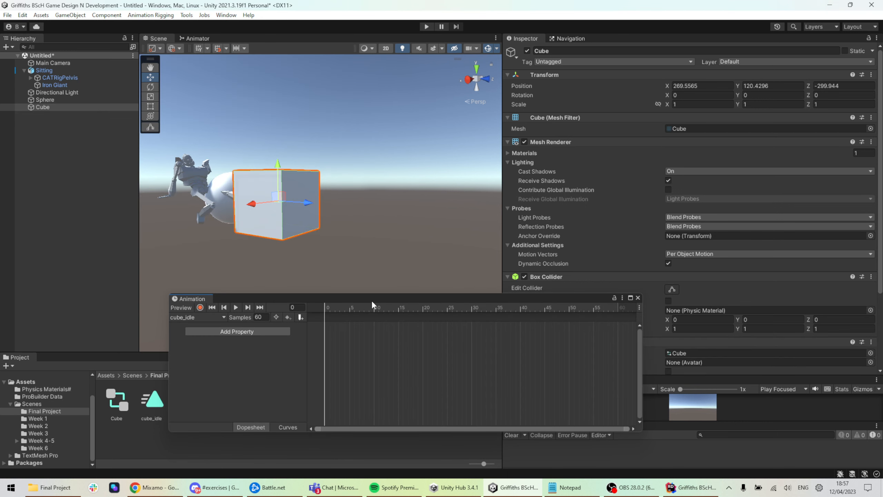
left_click_drag(376, 297, 595, 279)
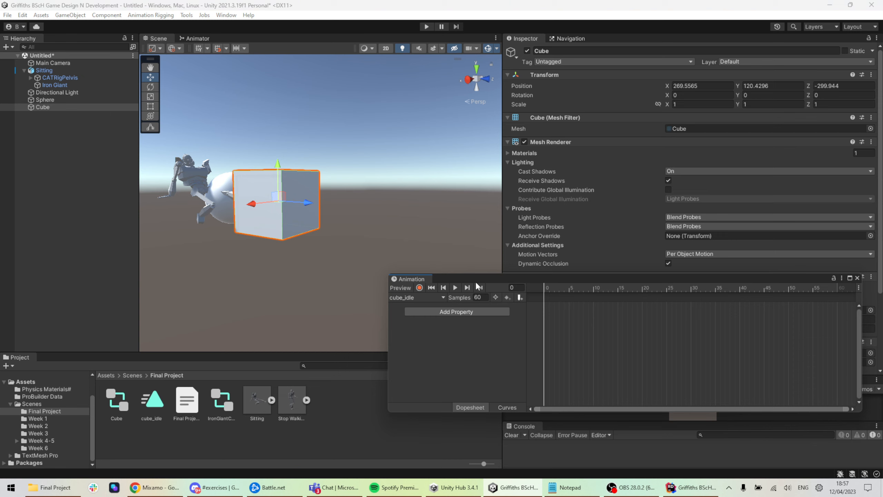
right_click(43, 107)
mouse_move(129, 253)
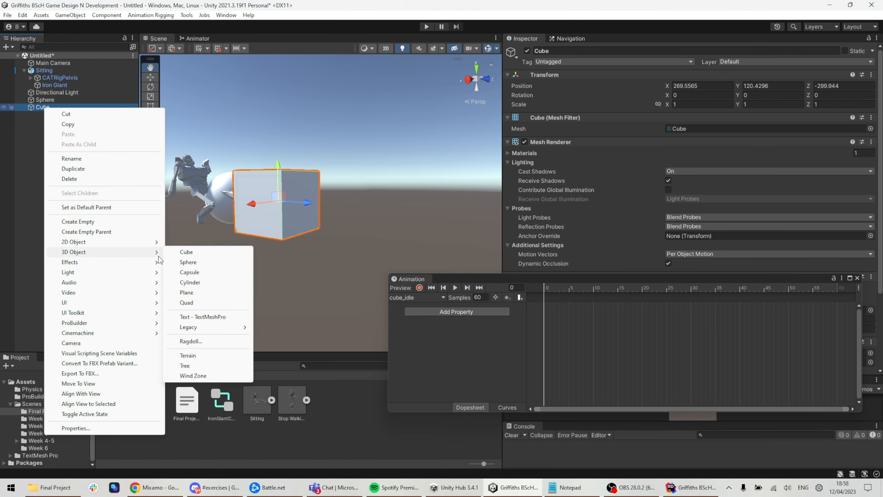
left_click(191, 272)
key("ctrl+z")
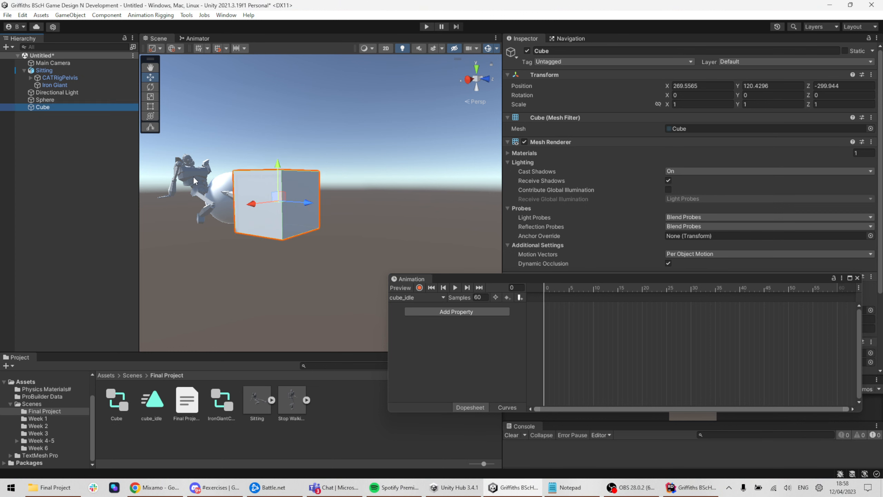
Step: Add a cylinder as a child of the Cube and select it
right_click(46, 109)
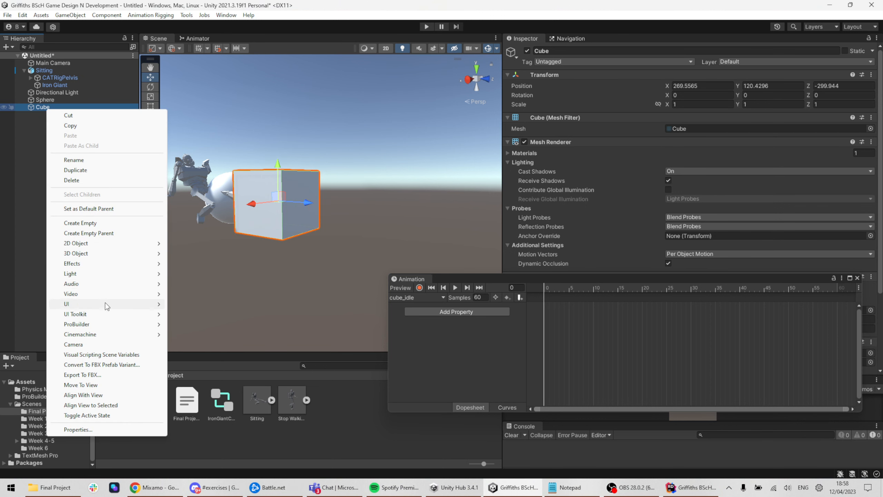
mouse_move(107, 254)
left_click(191, 284)
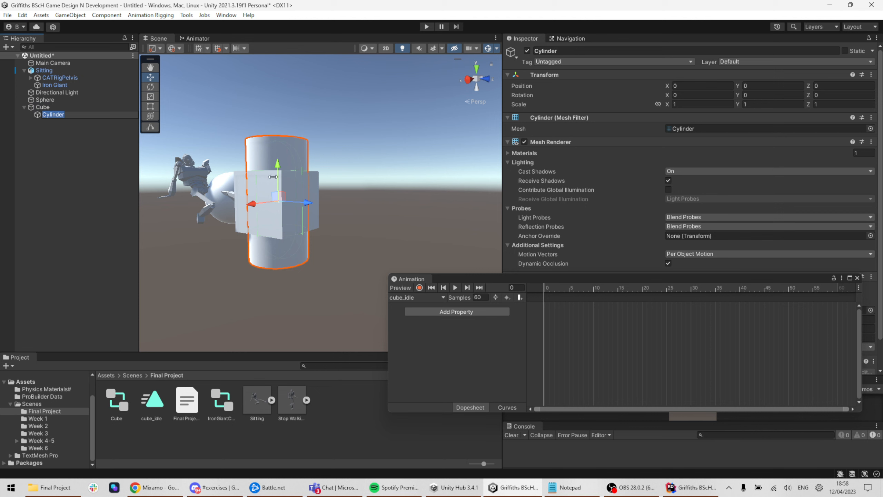
left_click(313, 153)
left_click(53, 115)
Step: Scale the child cylinder uniformly to about 0.4 and move it up so it stands on top of the cube
left_click_drag(289, 188, 273, 278, "alt")
key("r")
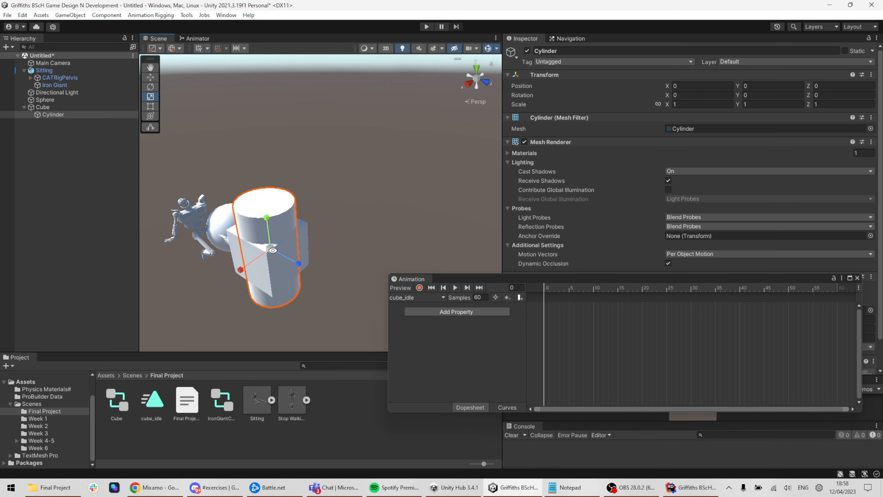
left_click_drag(7, 116, 64, 132)
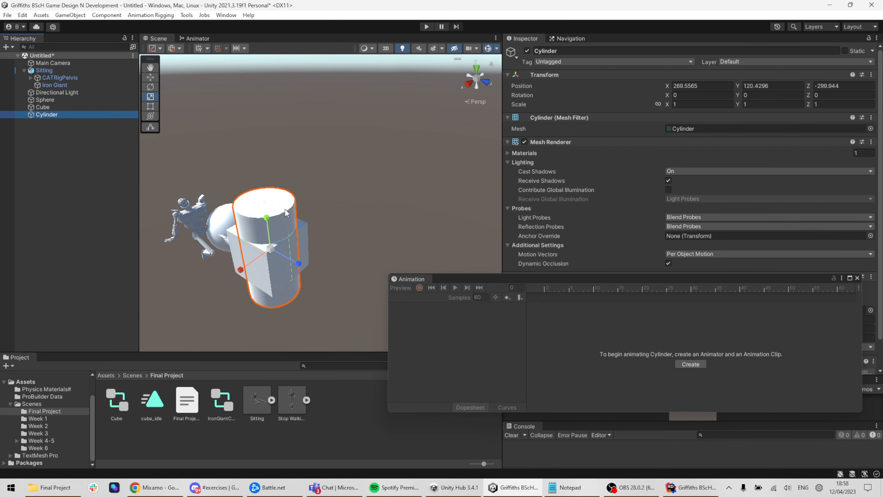
key("ctrl+z")
left_click(265, 234)
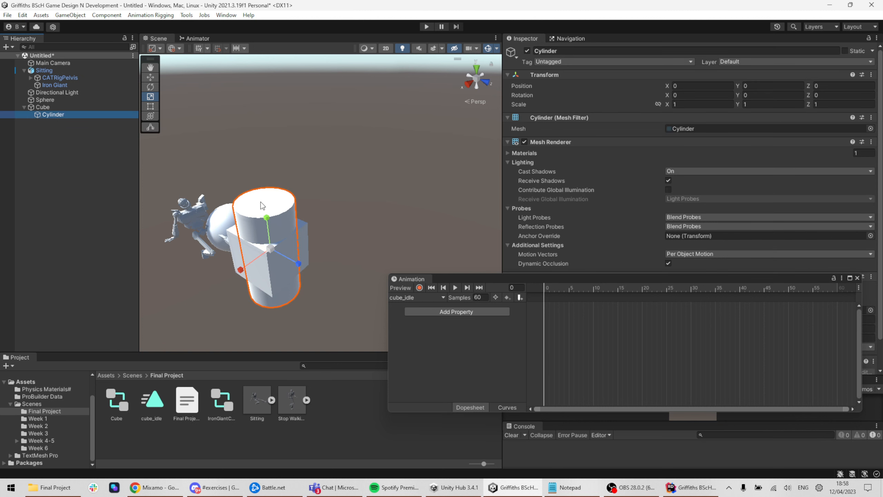
left_click_drag(269, 254, 271, 279)
key("w")
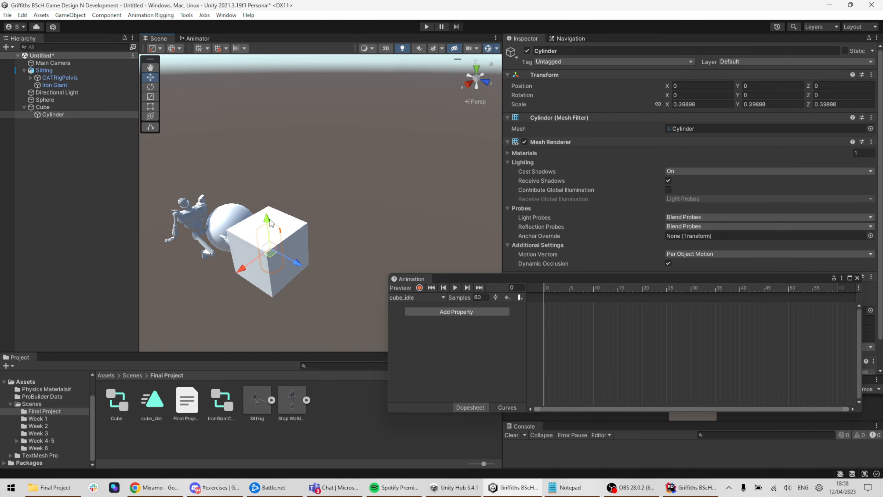
left_click_drag(271, 223, 267, 181)
left_click_drag(324, 228, 280, 220, "alt")
Step: Create an empty parent for the Cube and name it CubeAnimator
left_click(42, 107)
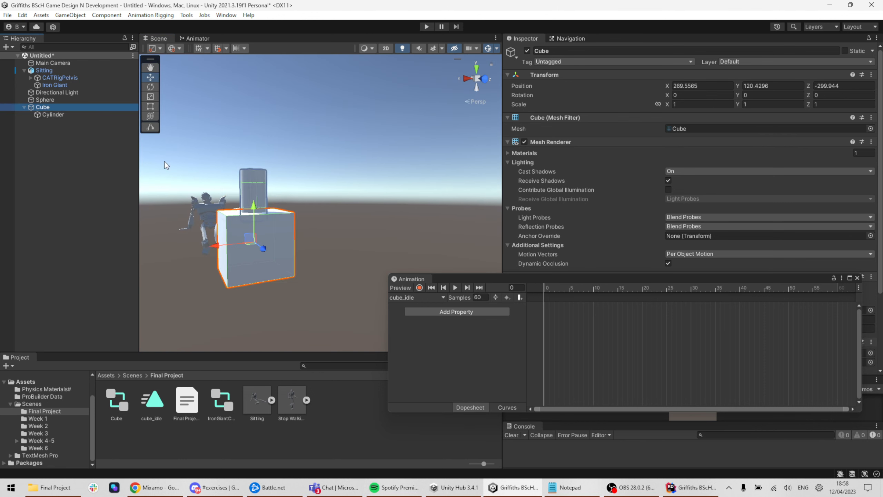
scroll(626, 210, "down", 5)
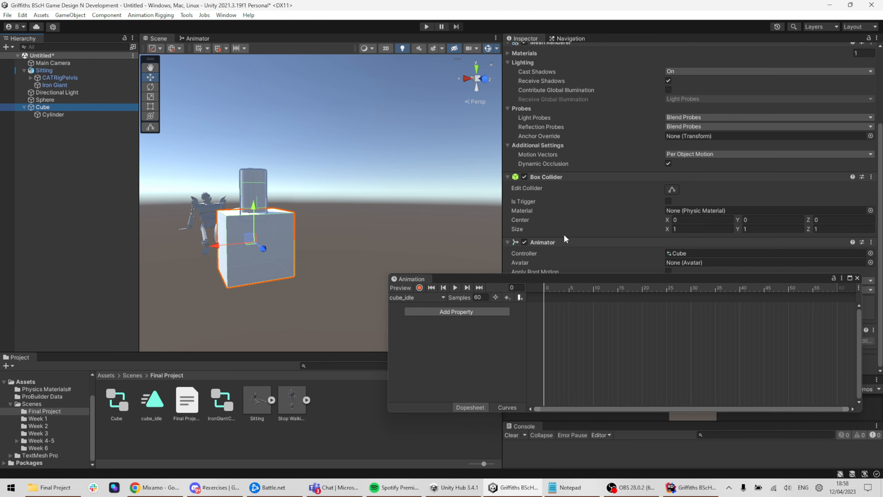
right_click(47, 111)
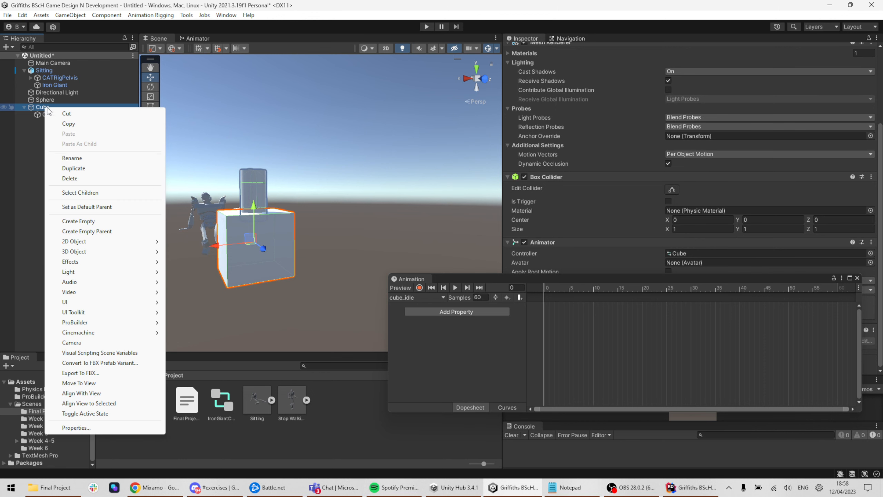
left_click(104, 231)
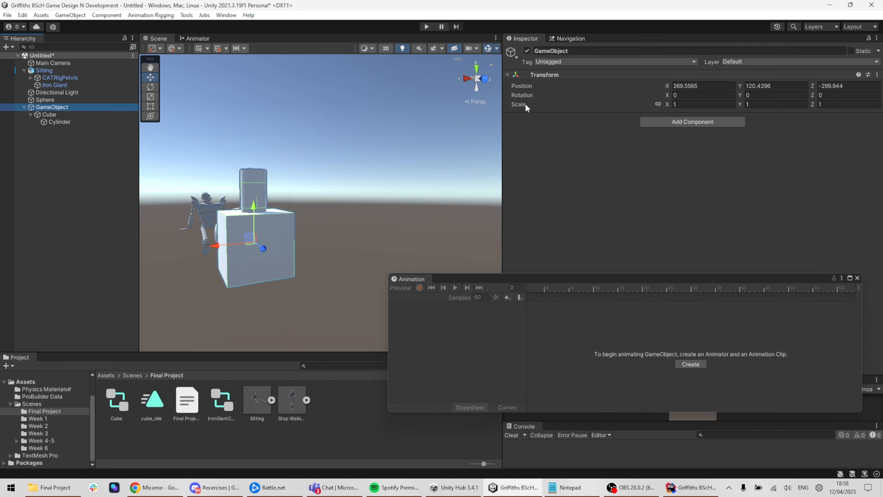
left_click(614, 50)
type("CubeAnimator")
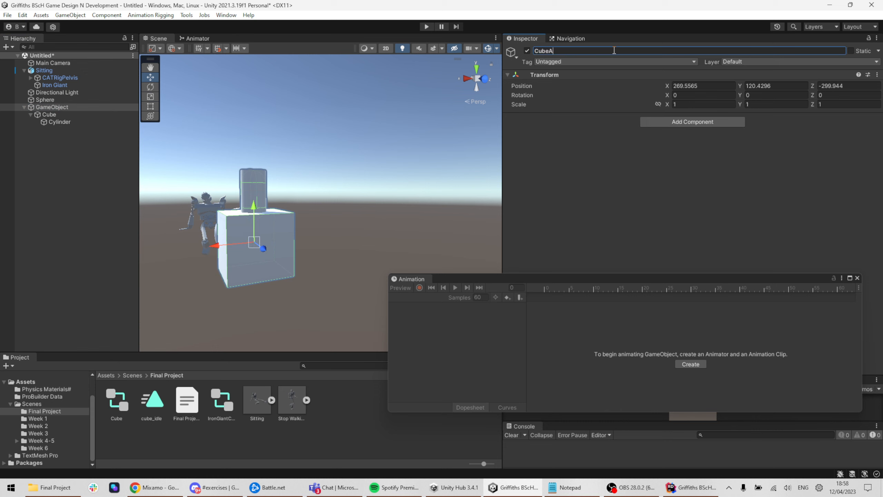
Step: Remove the Animator component from the Cube
left_click(48, 114)
scroll(653, 194, "down", 5)
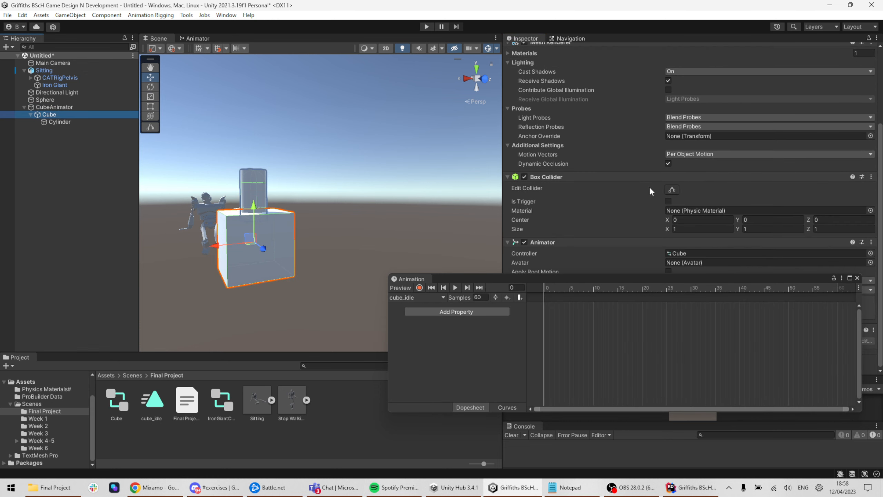
right_click(627, 241)
left_click(649, 261)
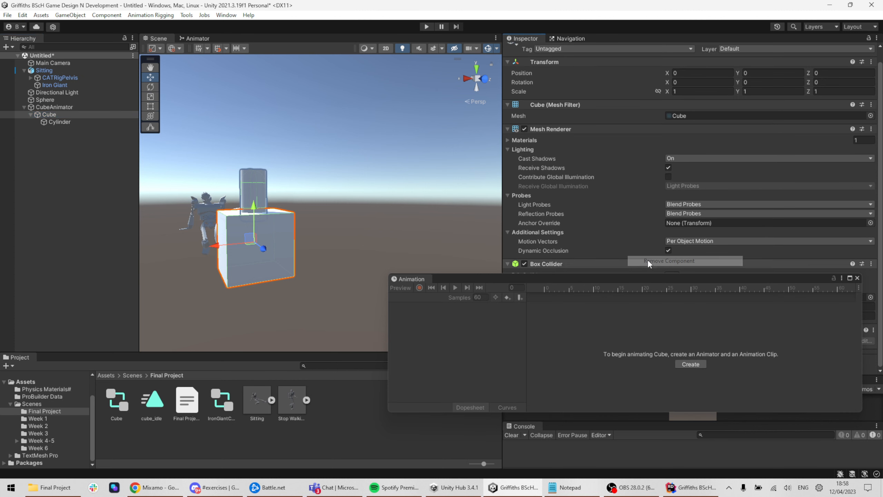
Step: Add an Animator component to the CubeAnimator object
left_click(54, 107)
left_click(688, 122)
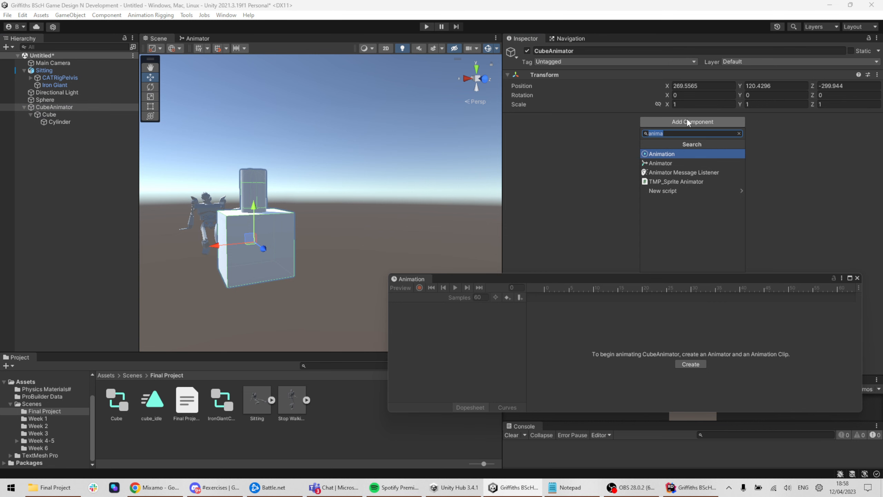
key("Down")
key("Return")
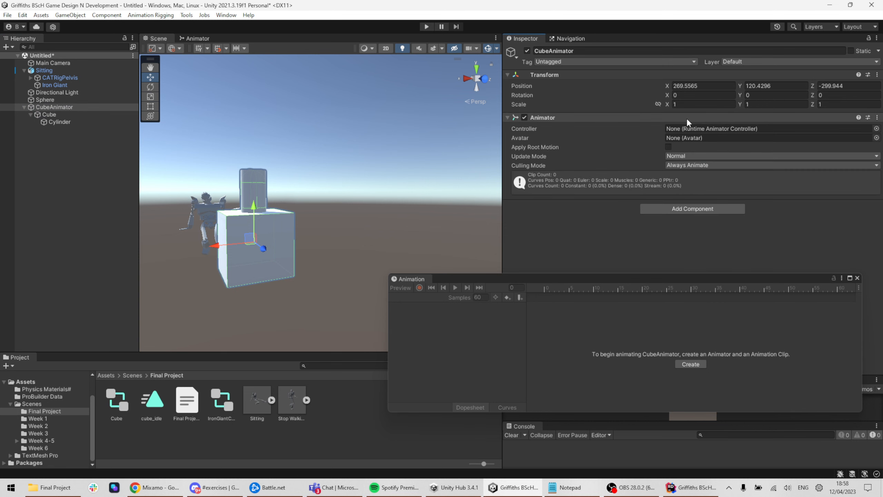
Step: Assign the Cube animator controller to the Animator on CubeAnimator, keeping CubeAnimator selected
left_click(877, 128)
double_click(428, 99)
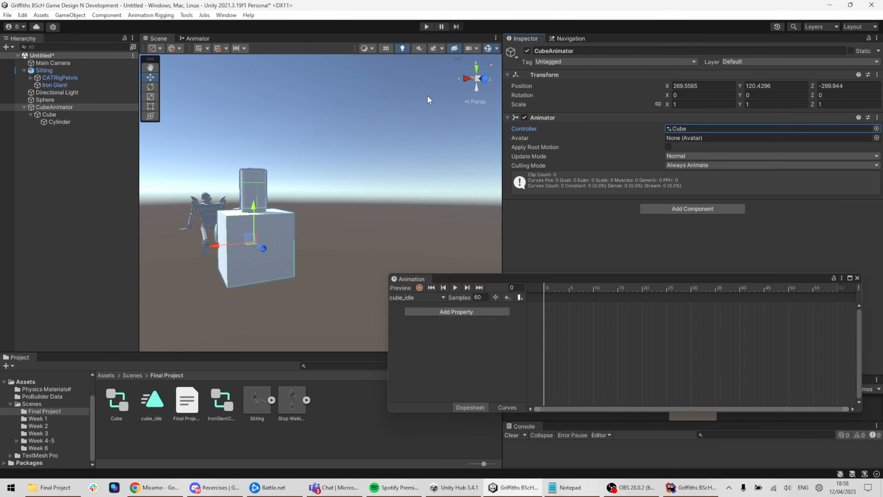
left_click(54, 107)
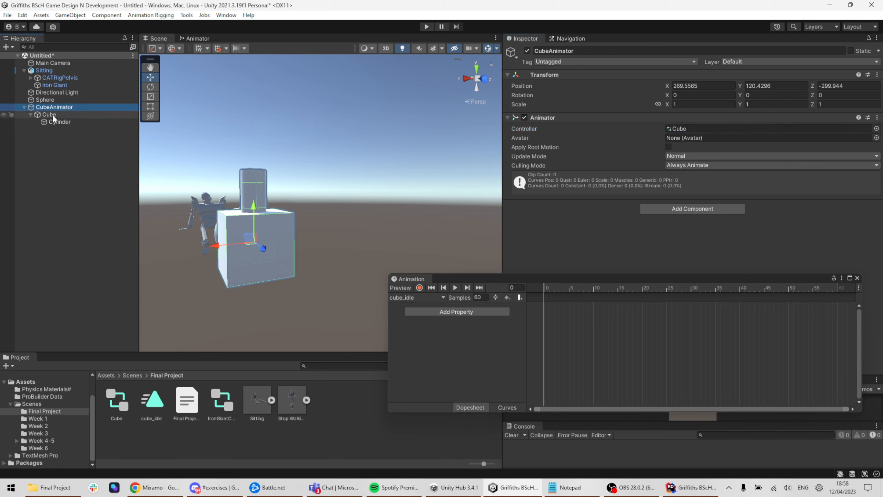
left_click(52, 115)
left_click(52, 121)
left_click(48, 114)
left_click(57, 107)
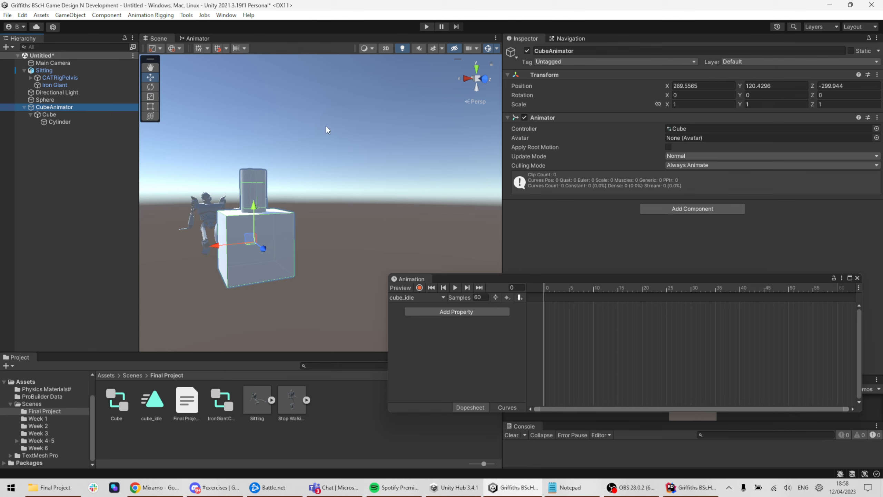
Step: Start recording cube_idle and, at frame 0, raise the Cube to about Y 0.189 and scale it to about 1.28 × 0.78 × 1
left_click(420, 288)
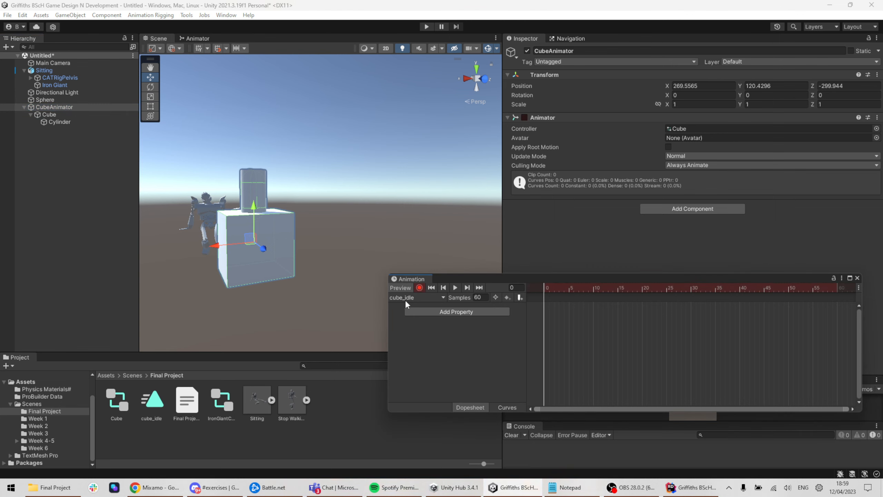
left_click(49, 114)
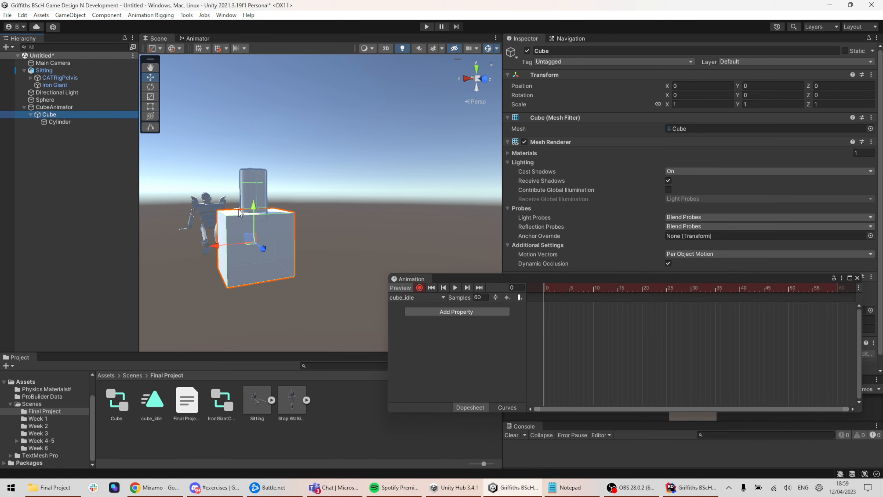
left_click_drag(253, 209, 254, 206)
key("r")
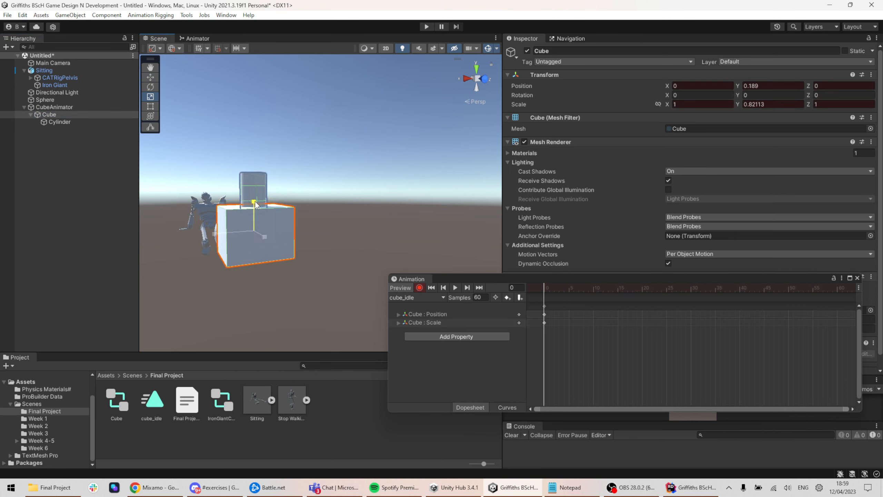
left_click_drag(217, 233, 209, 238)
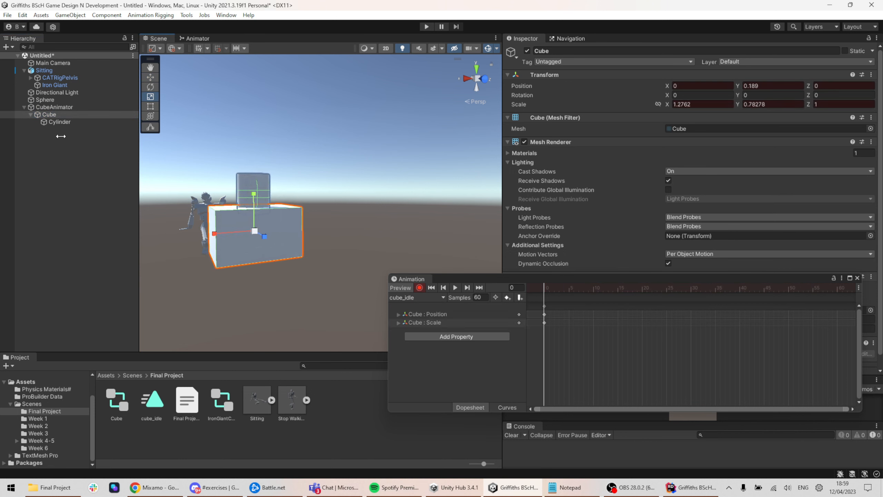
Step: Key the Cylinder at frame 0 as a taller, narrower shape, scaled to about 0.29 × 0.78 × 0.40
left_click(59, 122)
left_click_drag(223, 147, 232, 188, "alt")
left_click_drag(226, 201, 226, 201)
left_click_drag(226, 171, 250, 169, "alt")
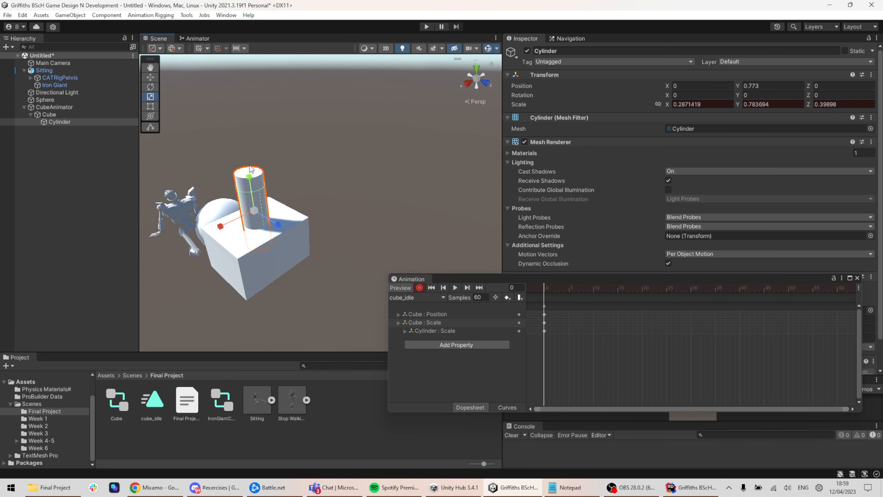
Step: At frame 26, shorten the Cylinder and scale the Cube to about 0.82 × 0.78 × 1.36
left_click_drag(403, 241, 391, 212, "alt")
left_click_drag(576, 280, 463, 276)
left_click(555, 283)
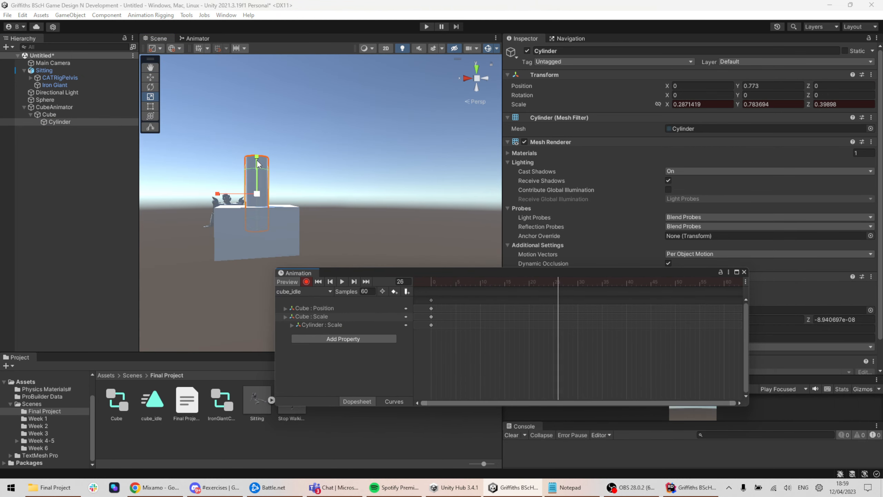
left_click_drag(257, 160, 282, 223)
left_click(265, 234)
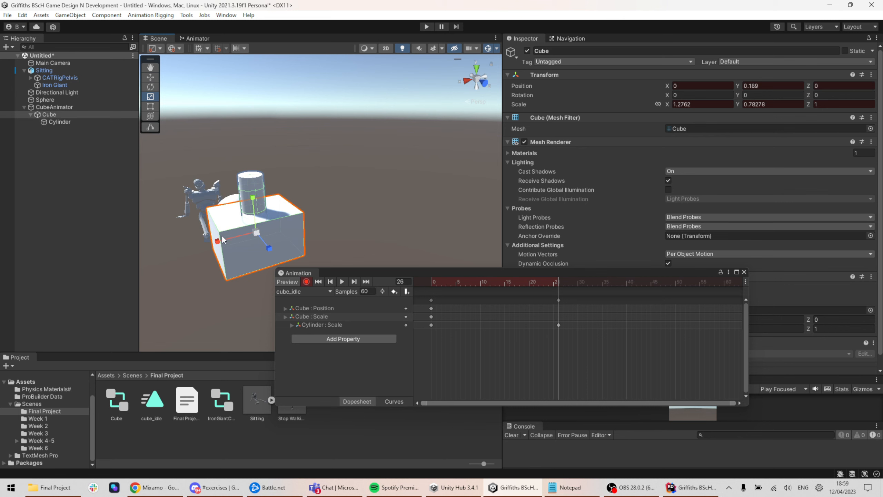
left_click_drag(218, 241, 273, 254)
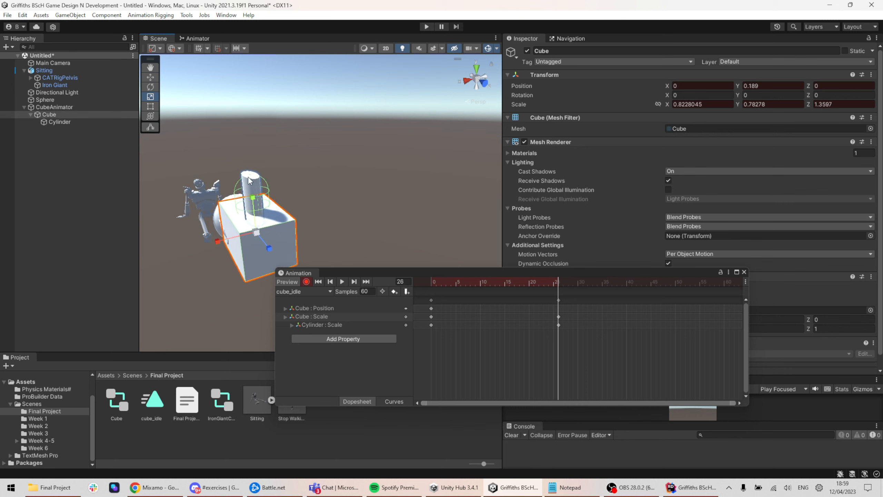
Step: At frame 26, flatten and widen the Cylinder to about 0.71 × 0.26 × 0.61 and lower it to about Y 0.606
left_click(254, 183)
left_click_drag(230, 206, 277, 191)
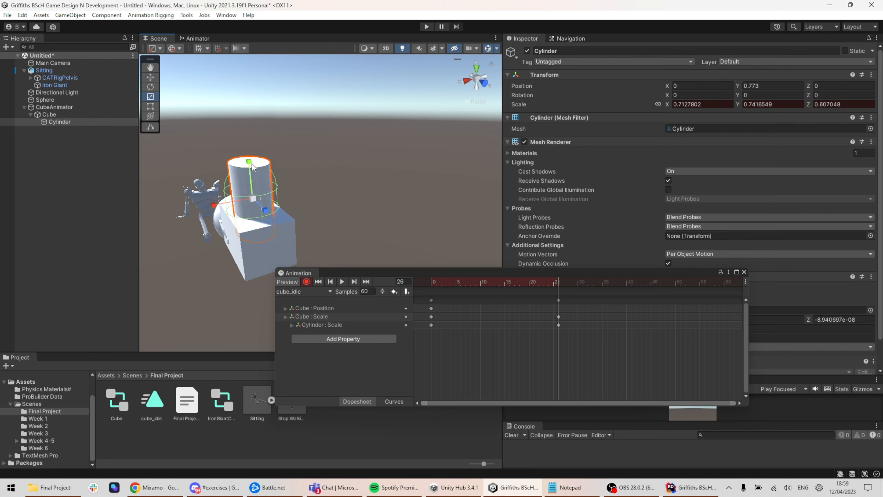
mouse_move(250, 162)
left_mouse_down()
mouse_move(258, 186)
mouse_move(253, 176)
left_mouse_up()
key("w")
left_click_drag(371, 212, 341, 190, "alt")
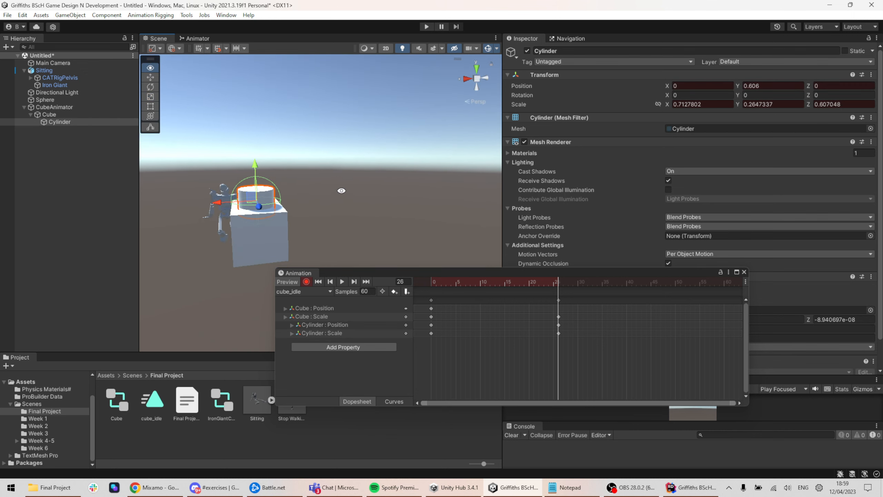
Step: Copy all frame 0 keyframes of cube_idle to frame 52 to close the loop
left_click(432, 300)
left_click(684, 282)
key("ctrl+v")
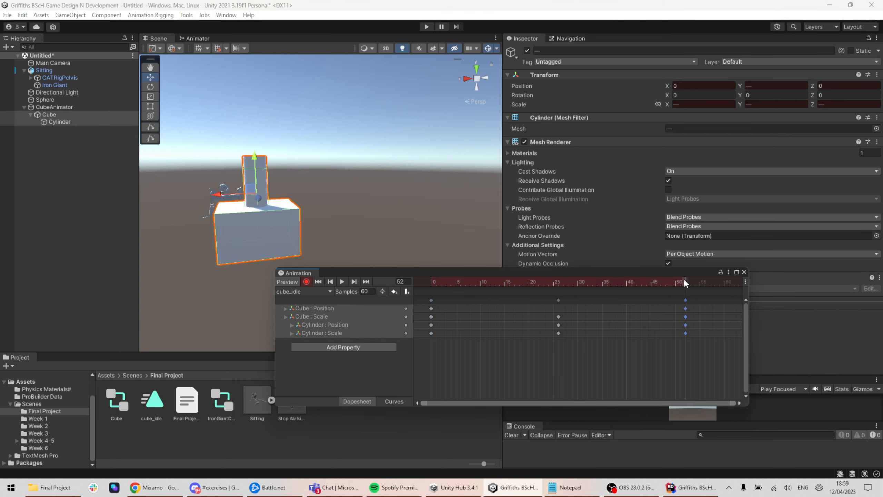
Step: Play back the cube_idle clip and check the squash-and-stretch motion from another angle
left_click(342, 281)
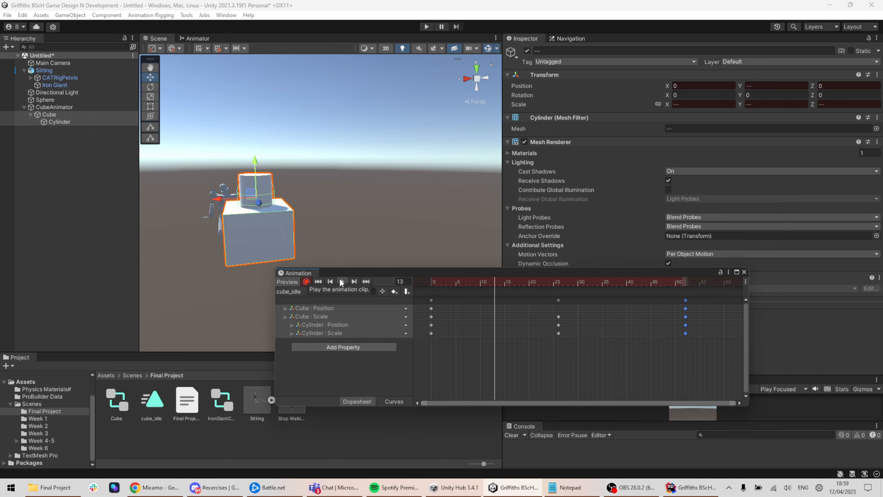
mouse_move(294, 222)
left_mouse_down("alt")
mouse_move(389, 236)
mouse_move(421, 199)
mouse_move(303, 213)
left_mouse_up("alt")
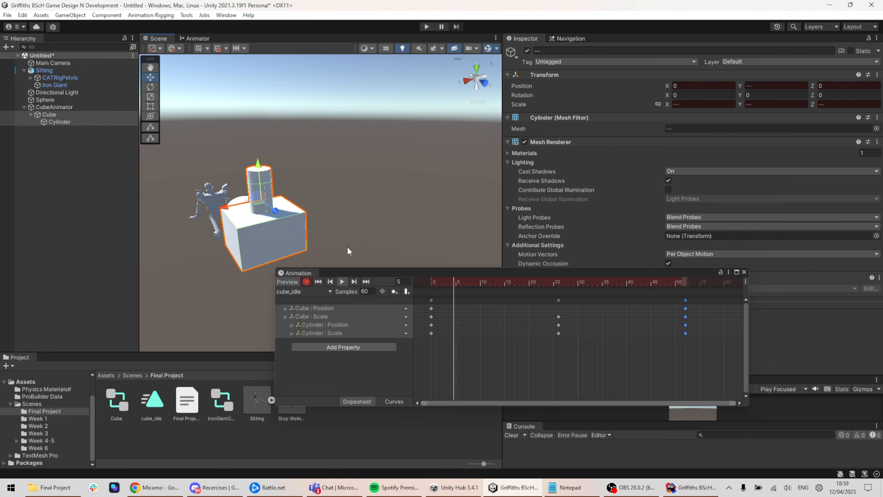
left_click(342, 281)
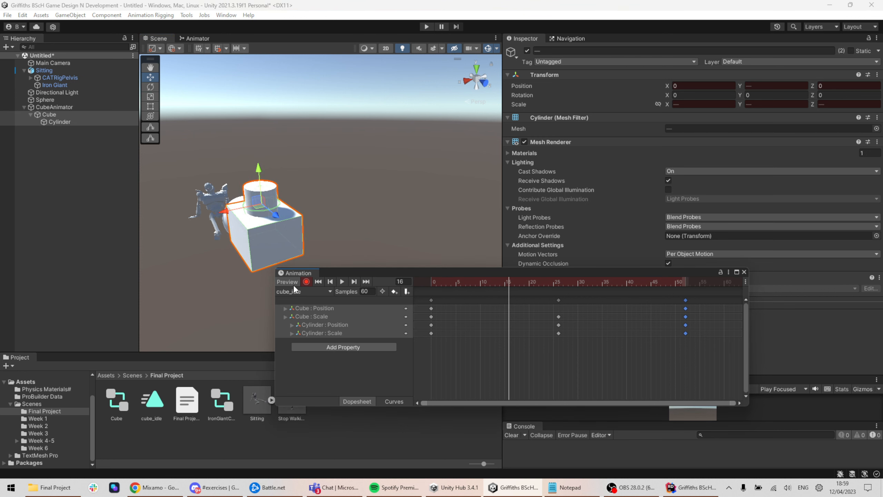
left_click(307, 292)
left_click(314, 315)
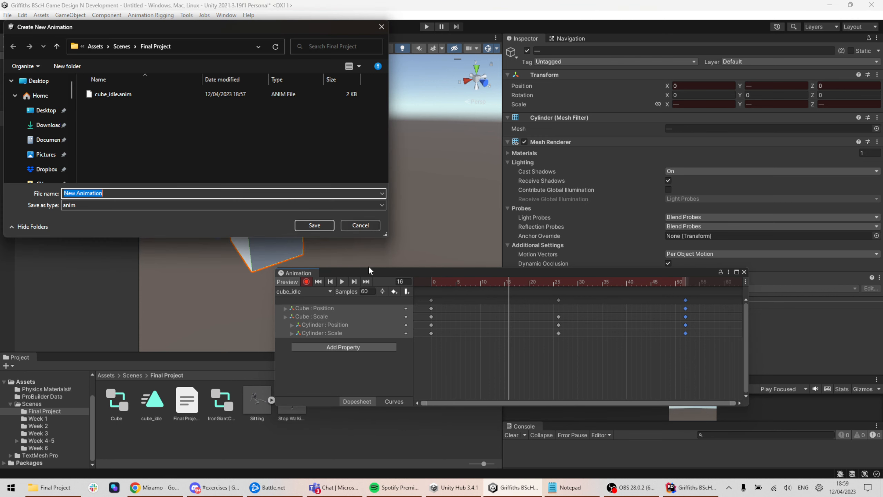
left_click(360, 226)
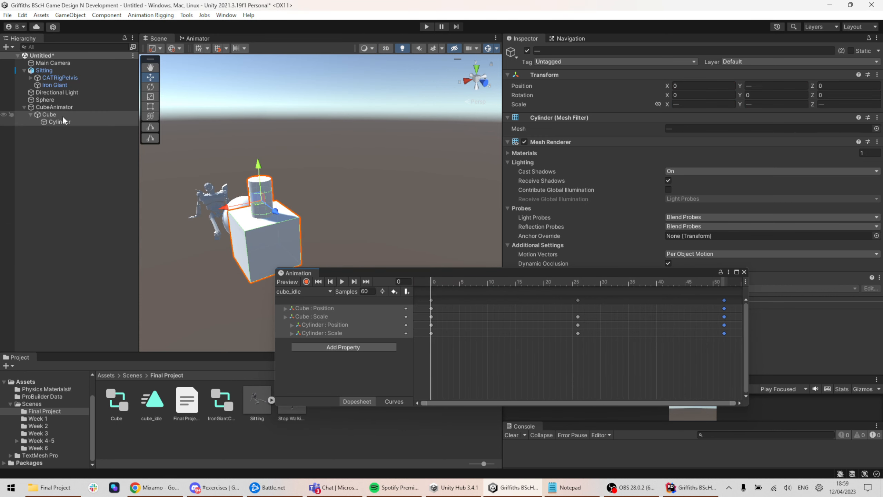
Step: Inspect the cube_idle state in CubeAnimator's animator graph and return to the scene view
left_click(54, 108)
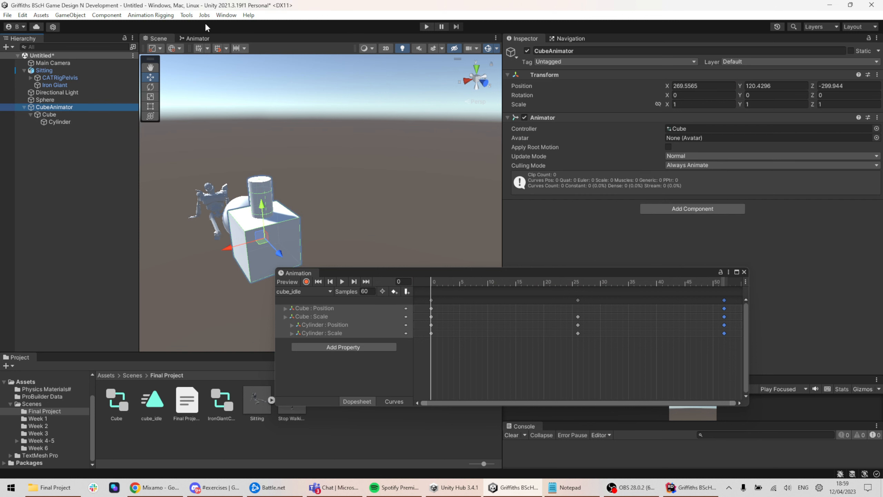
left_click(196, 40)
scroll(342, 205, "up", 5)
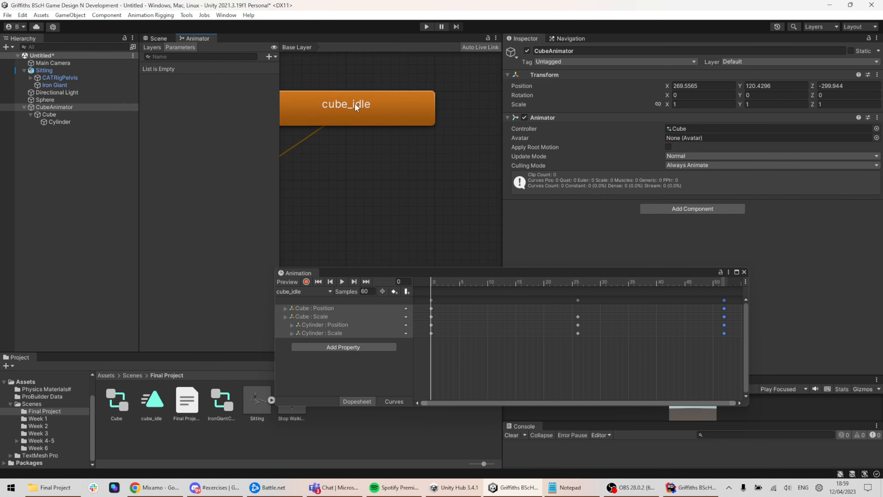
left_click(157, 39)
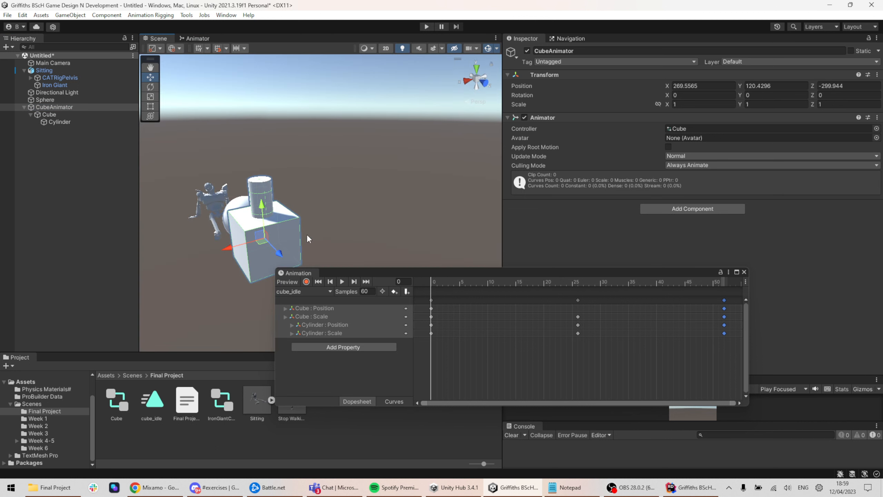
Step: Close the Animation window and exit the project, saving the scene as "3D Animation" in the Assets folder
left_click(744, 272)
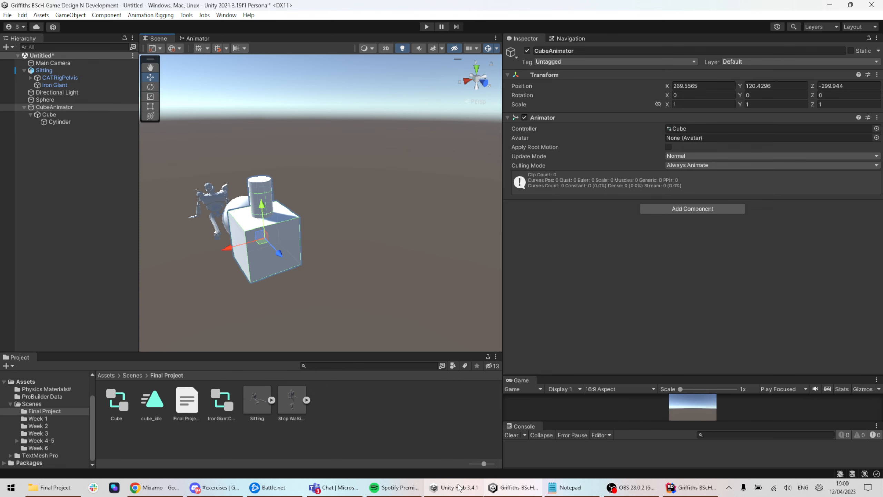
mouse_move(459, 487)
left_click(513, 489)
left_click(512, 493)
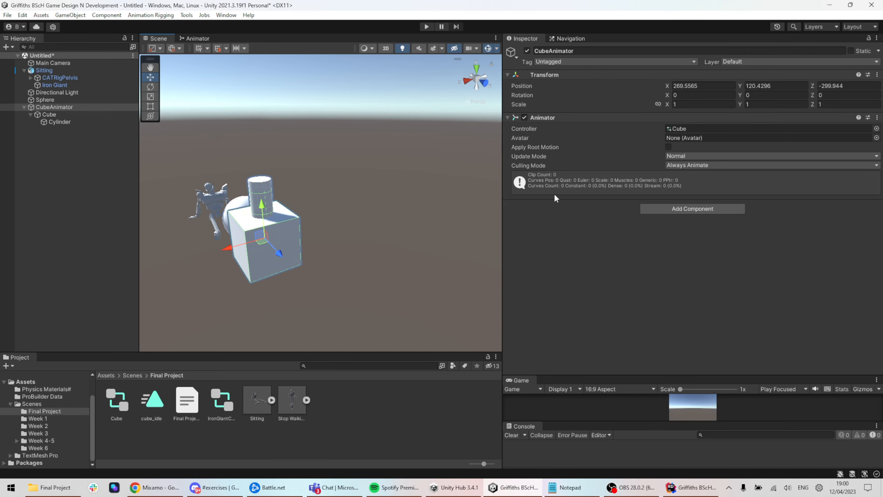
left_click(872, 5)
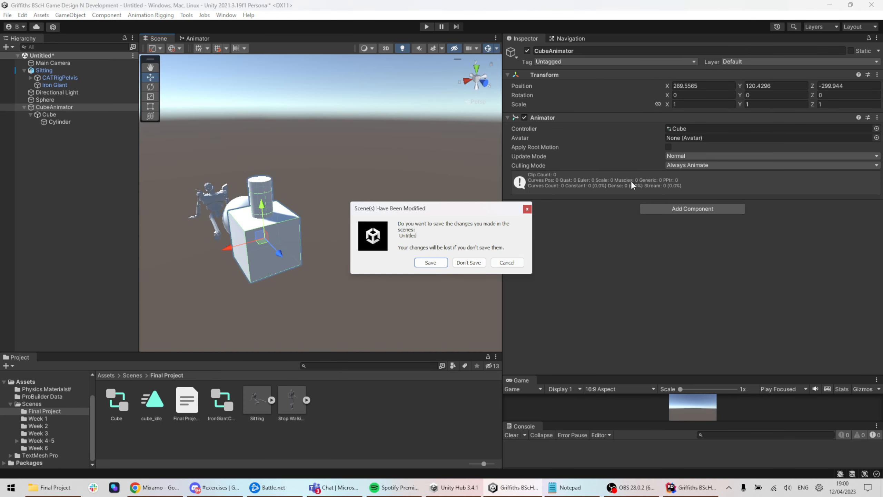
left_click(431, 263)
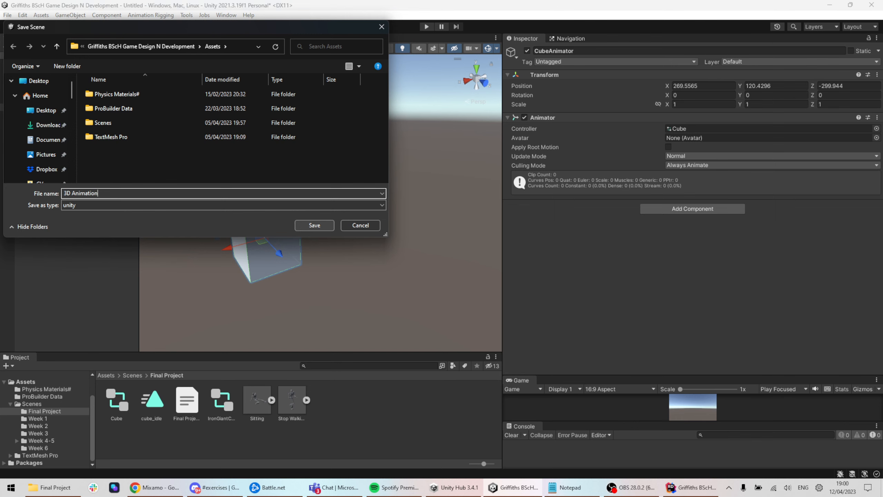
key("Return")
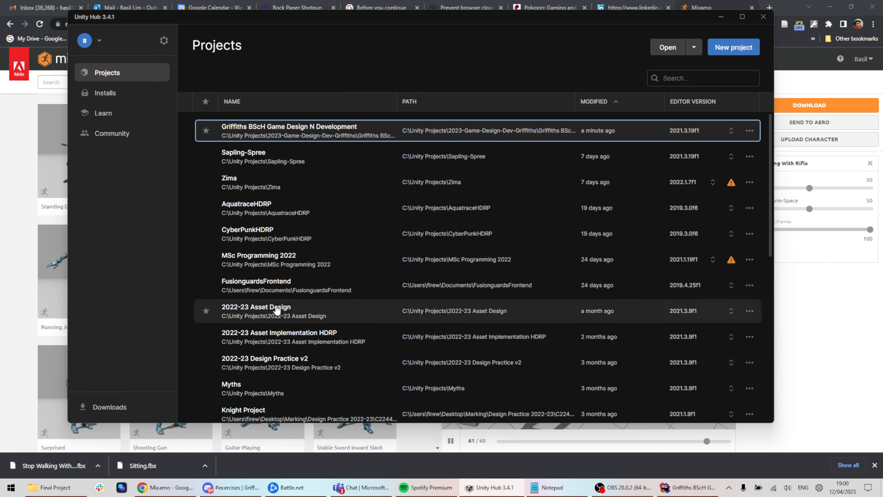
Step: Open the 2022-23 Asset Implementation HDRP project from Unity Hub
left_click(280, 343)
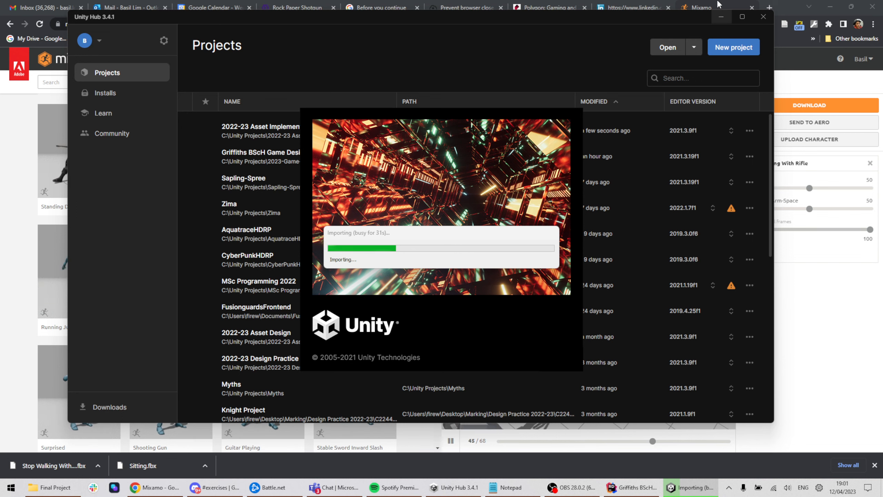
Step: Switch to Chrome, open itch.io in a new tab and browse the latest featured games
left_click(769, 7)
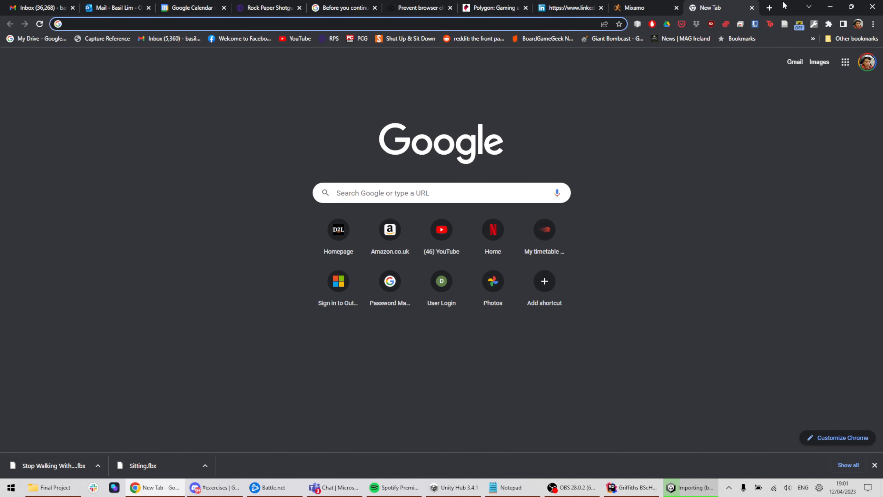
type("itch.io")
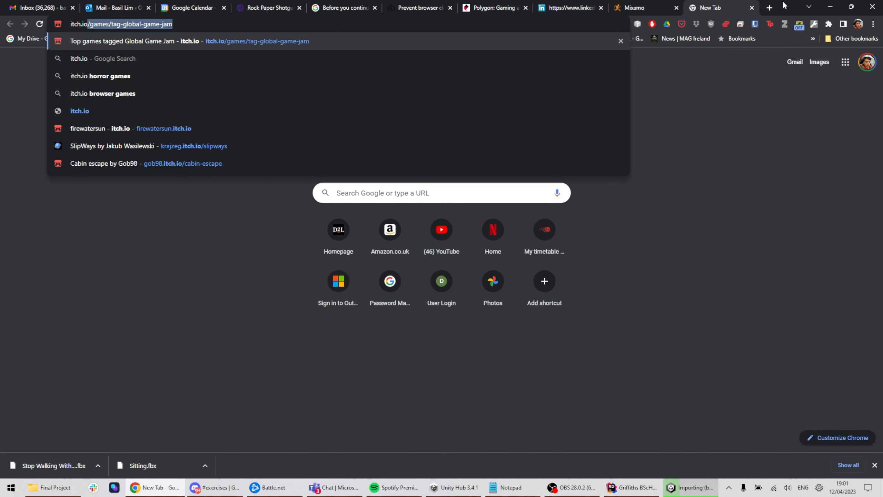
key("Delete")
key("Return")
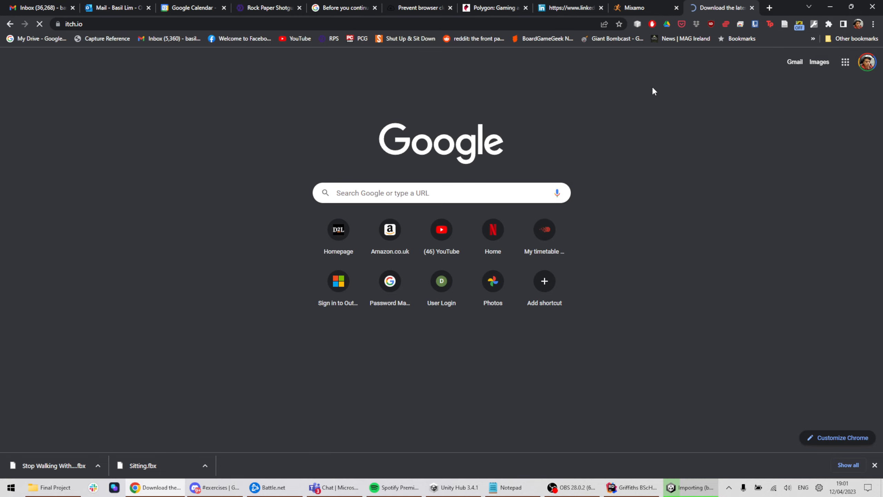
scroll(362, 240, "down", 2)
scroll(365, 339, "down", 4)
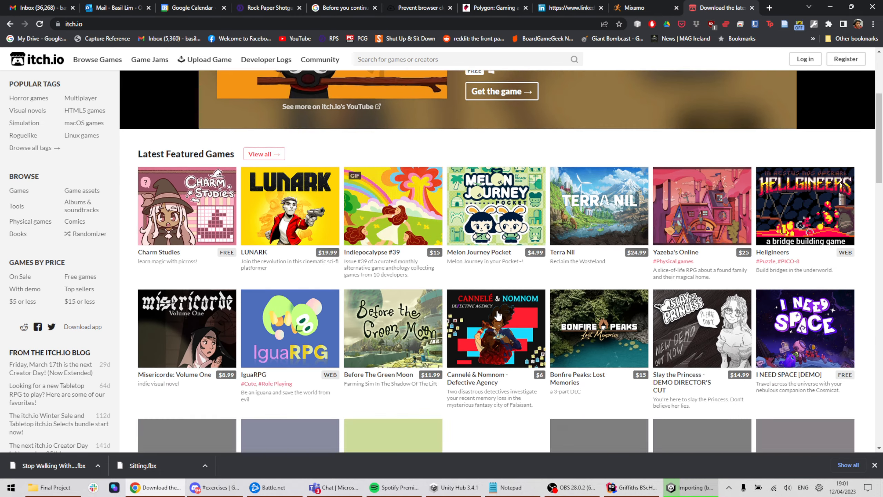
Step: Open the Before The Green Moon game page and look through its description, purchase and development log sections
mouse_move(506, 170)
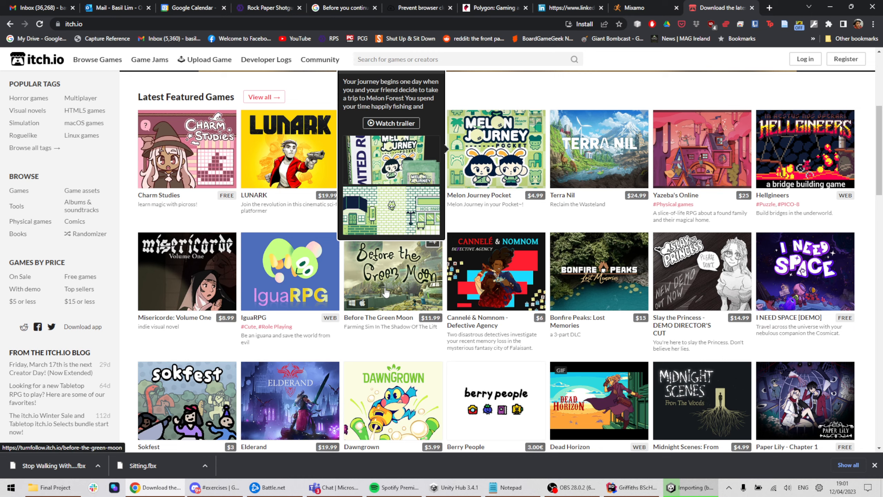
left_click(396, 307)
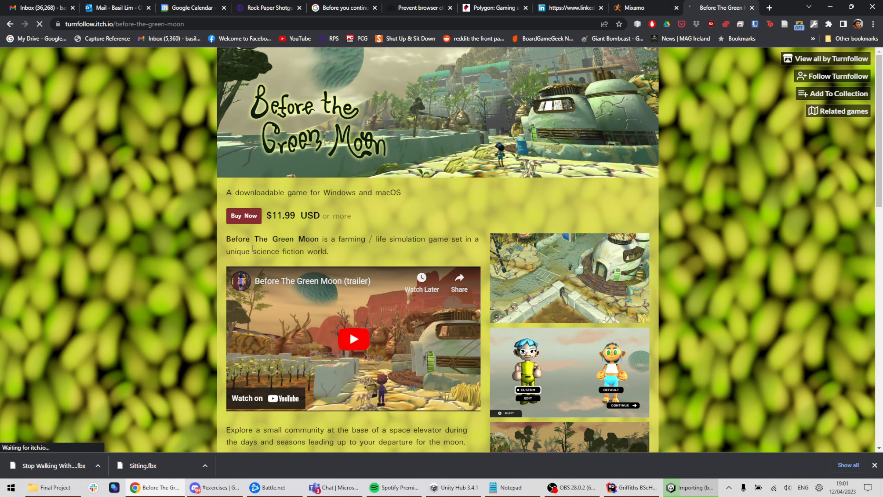
scroll(456, 290, "down", 10)
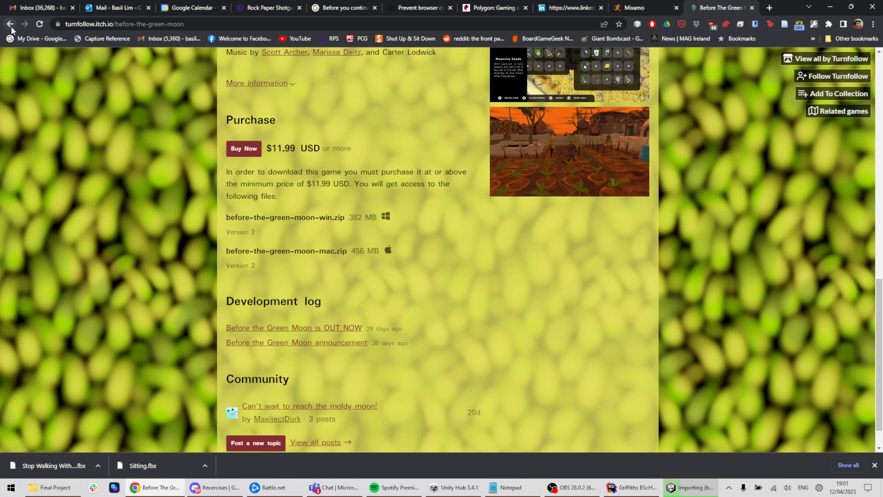
Step: Return to the latest featured games on itch.io, open the Dawngrown page and look through its description
left_click(10, 25)
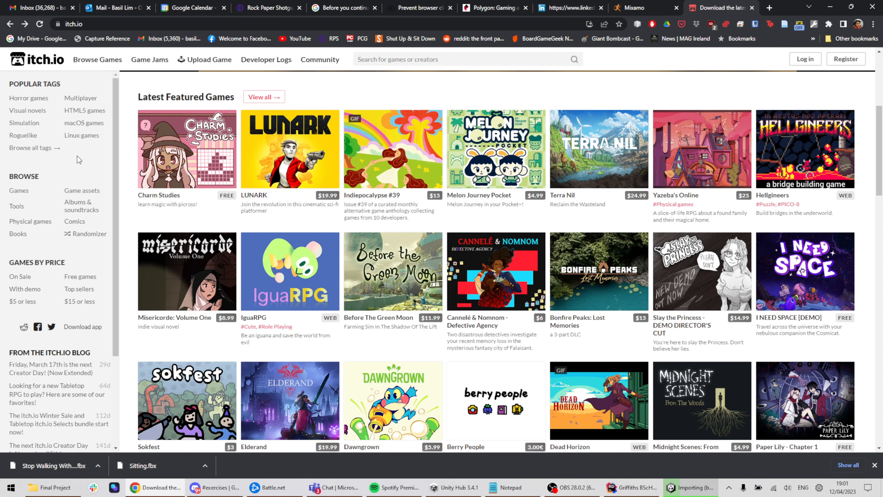
scroll(382, 244, "down", 4)
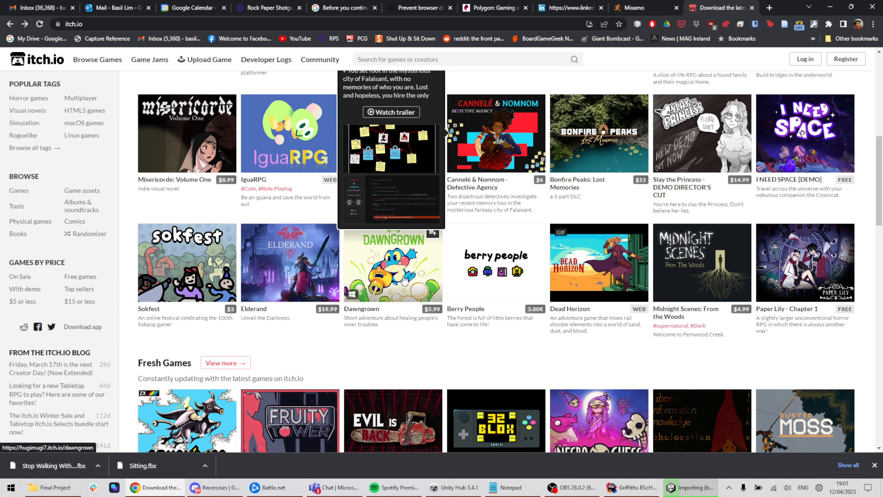
left_click(404, 280)
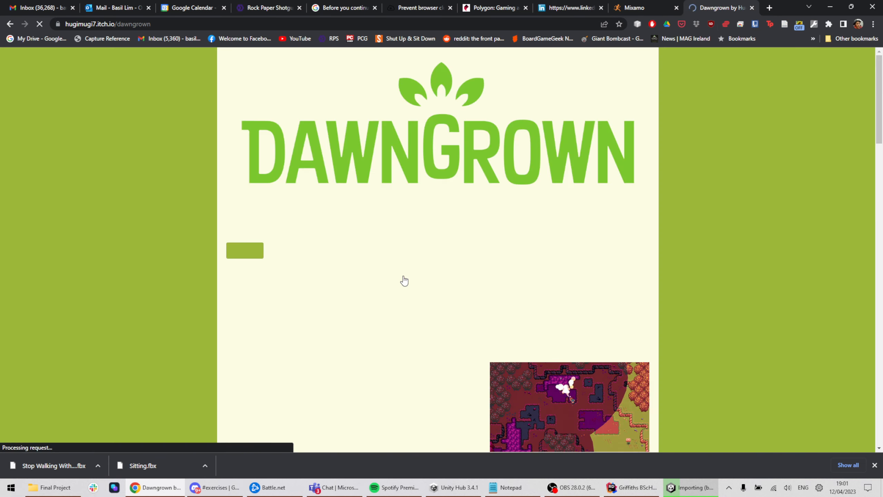
scroll(402, 283, "down", 10)
scroll(397, 282, "down", 7)
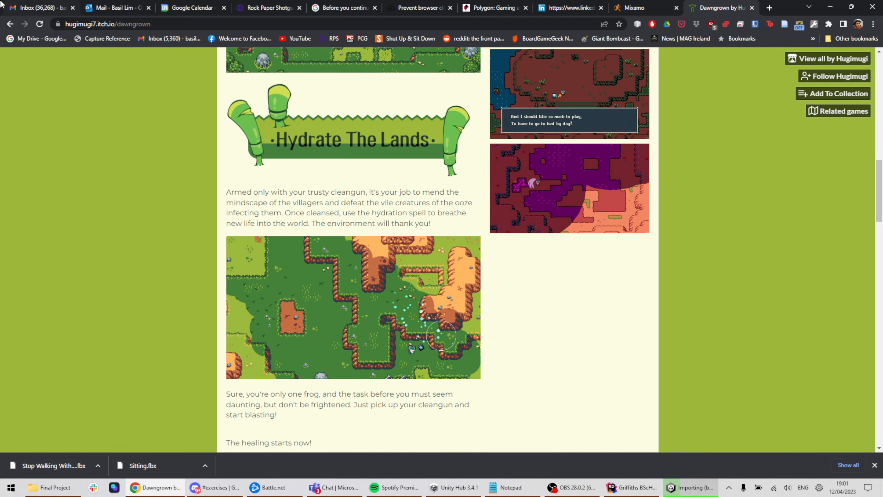
Step: Go back to the itch.io game list, open the IguaRPG page and look through its description, purchase options and comments
key("alt+Left")
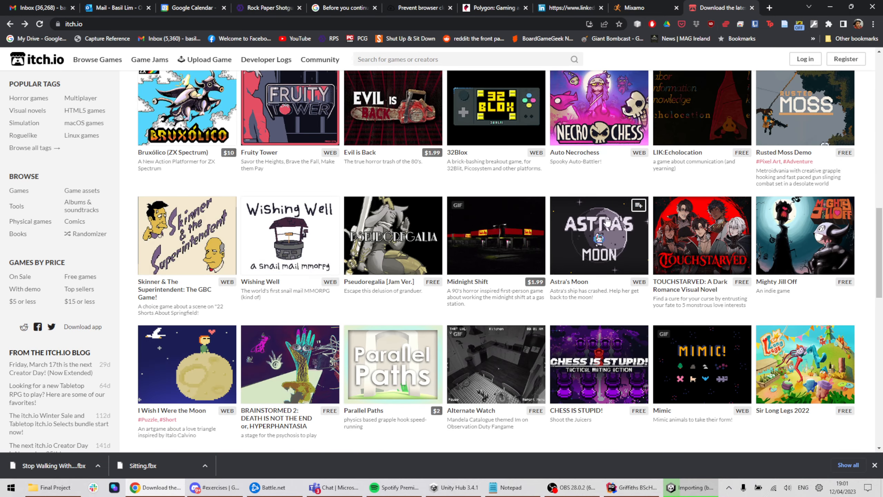
scroll(644, 273, "up", 7)
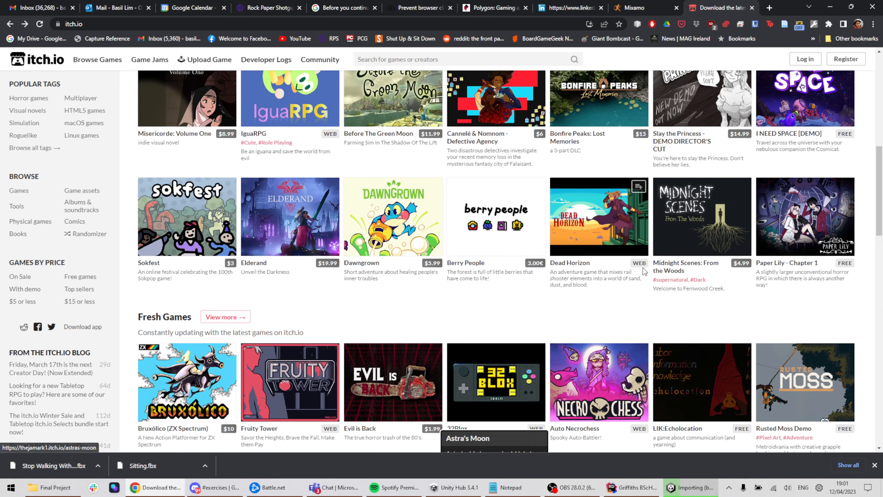
scroll(643, 273, "up", 3)
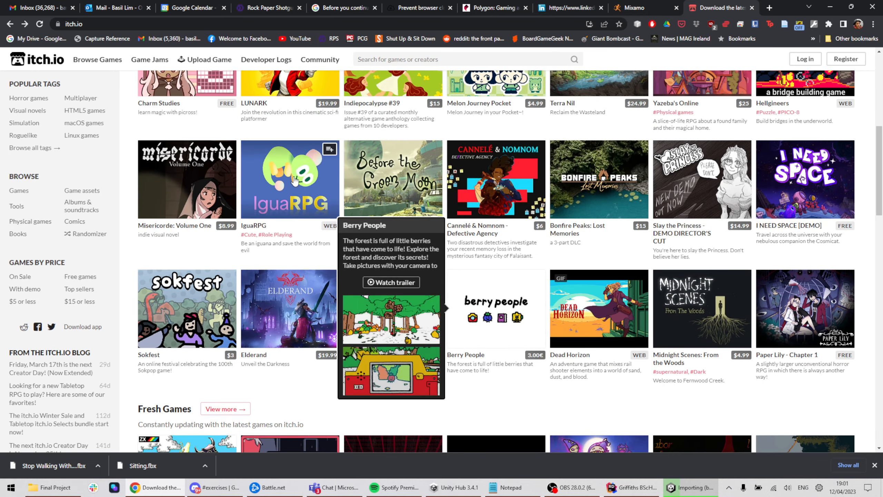
left_click(290, 179)
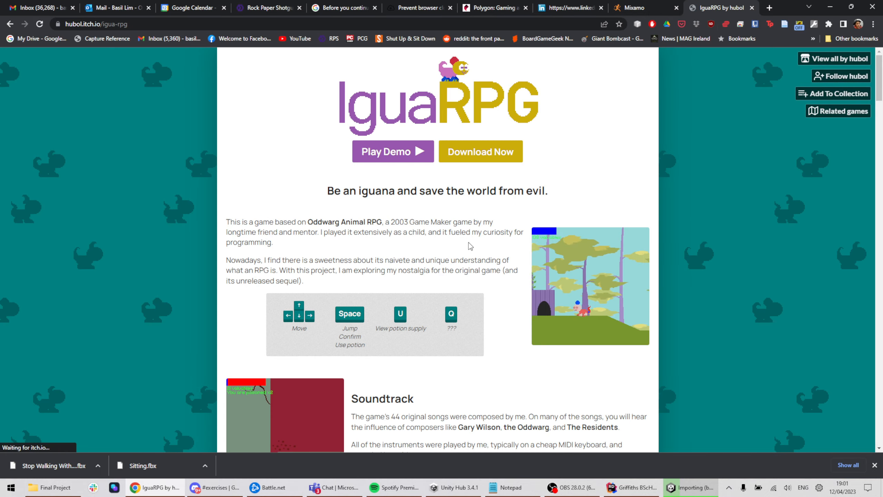
scroll(467, 246, "down", 5)
scroll(433, 256, "down", 9)
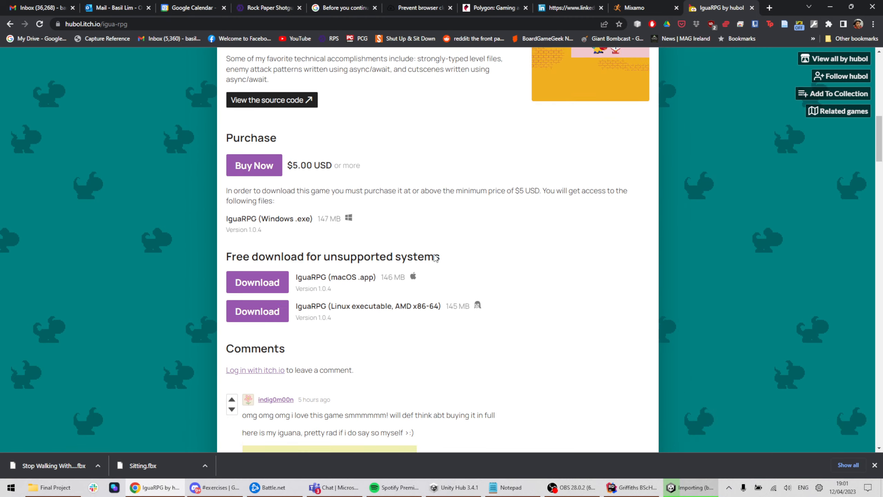
scroll(400, 243, "up", 1)
scroll(368, 233, "down", 3)
scroll(369, 234, "down", 5)
scroll(384, 244, "up", 14)
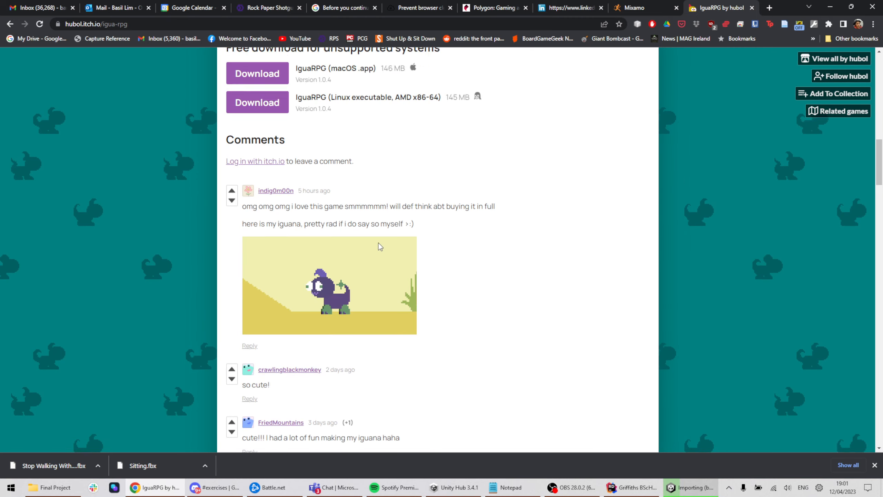
scroll(441, 161, "up", 3)
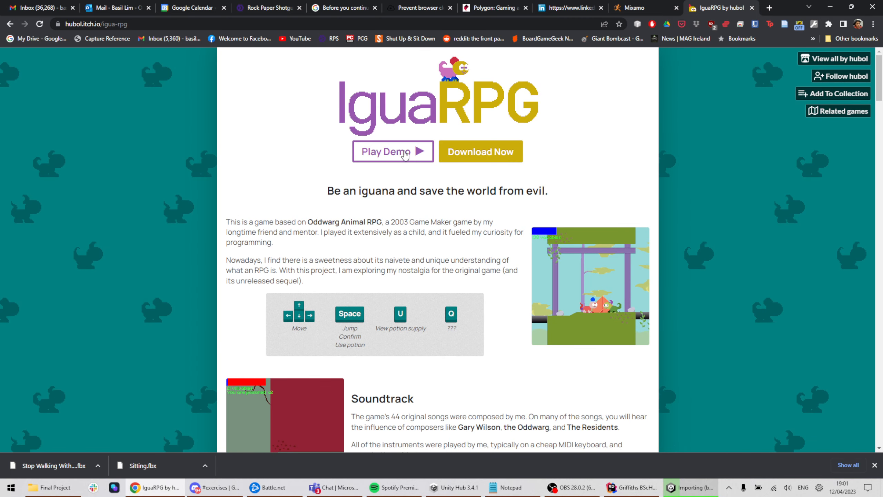
Step: Launch the IguaRPG browser demo and start a new game
left_click(404, 153)
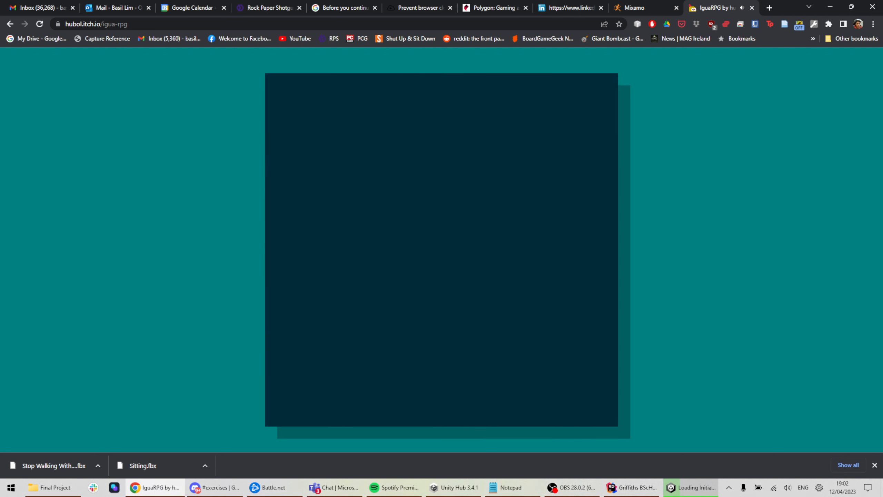
key("Up")
key("Up")
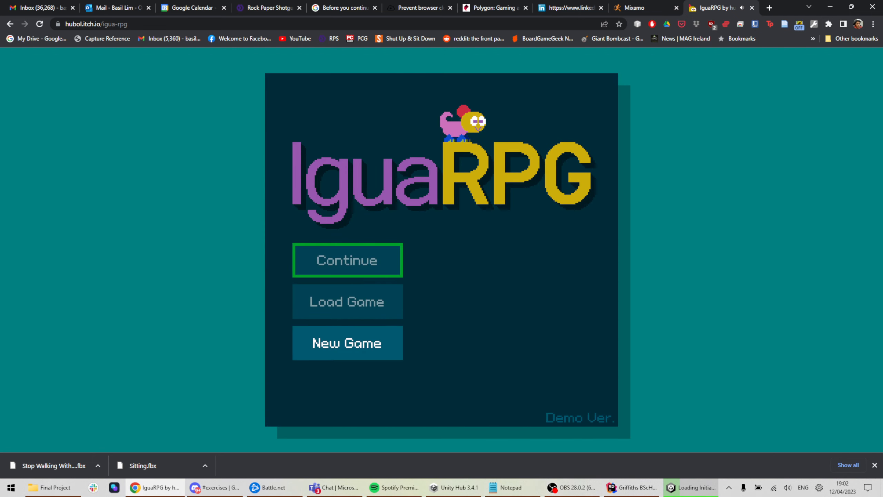
key("Down")
key("Down")
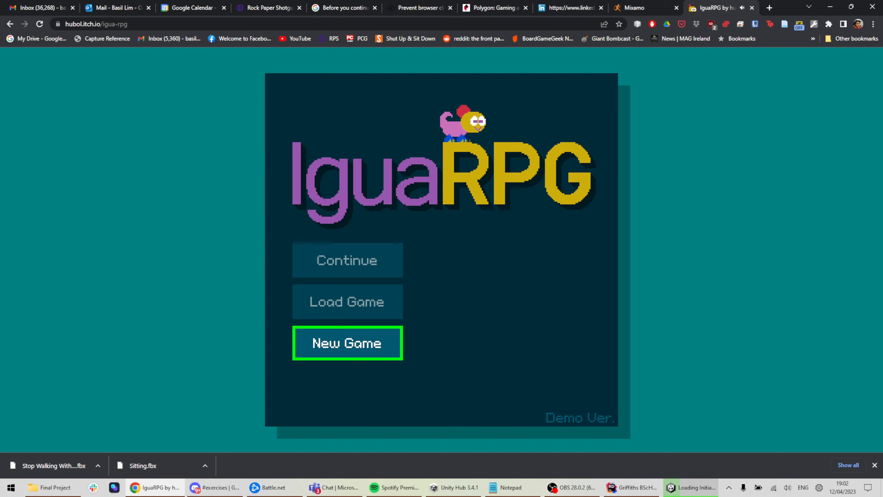
key("Return")
key("Return")
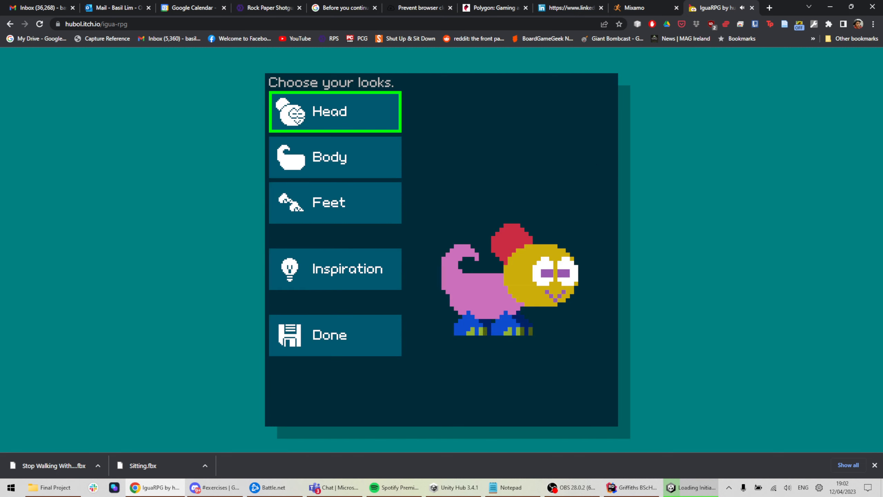
Step: Change the iguana's head crest to the notched round shape and return to the main looks menu
key("Return")
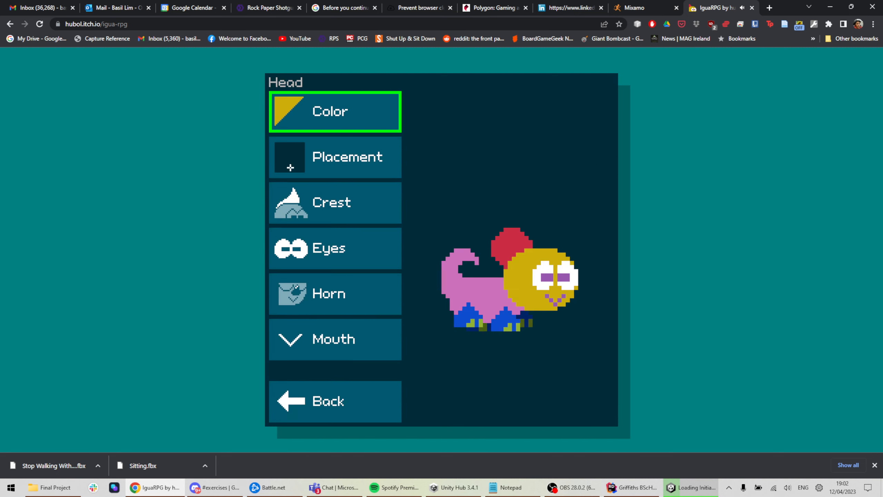
key("Down")
key("Down")
key("Return")
key("Down")
key("Down")
key("Down")
key("Down")
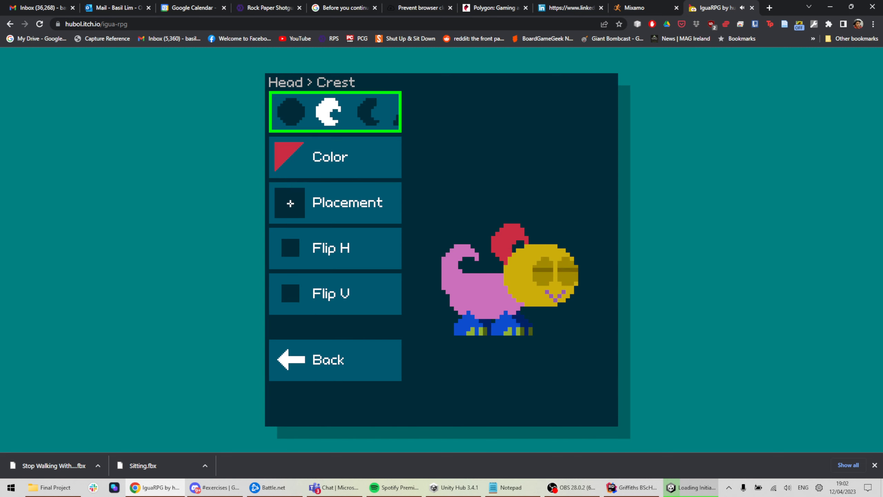
key("Up")
key("Return")
key("Down")
key("Down")
key("Down")
key("Down")
key("Return")
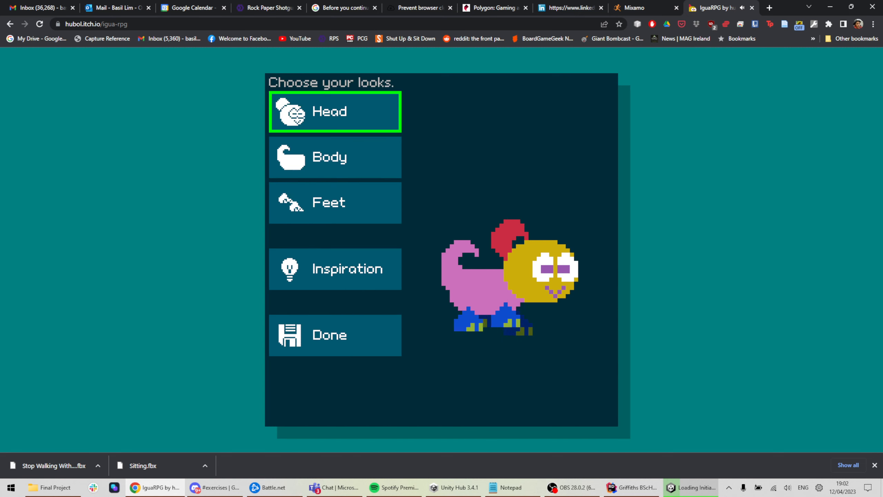
Step: Accept the iguana's looks and begin playing the game
key("Down")
key("Down")
key("Down")
key("Down")
key("Return")
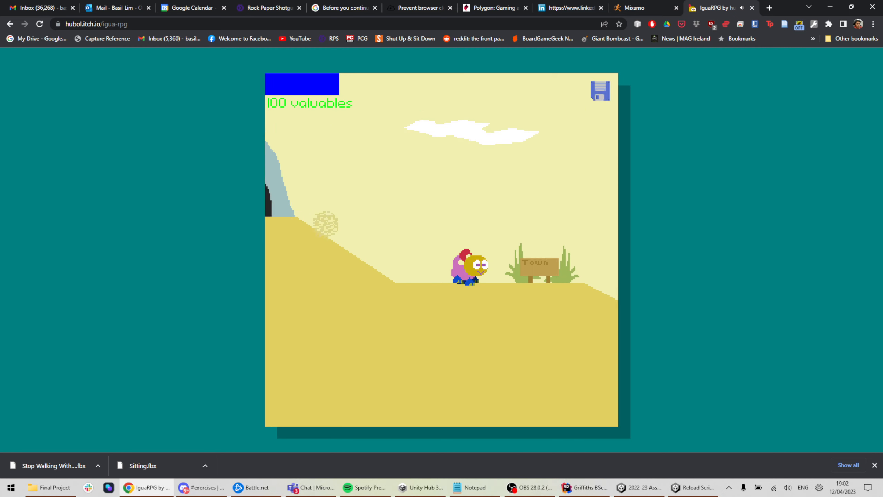
Step: Run and jump the iguana past the Town sign and over the stacked crates
key("Left")
key("space")
key("Right")
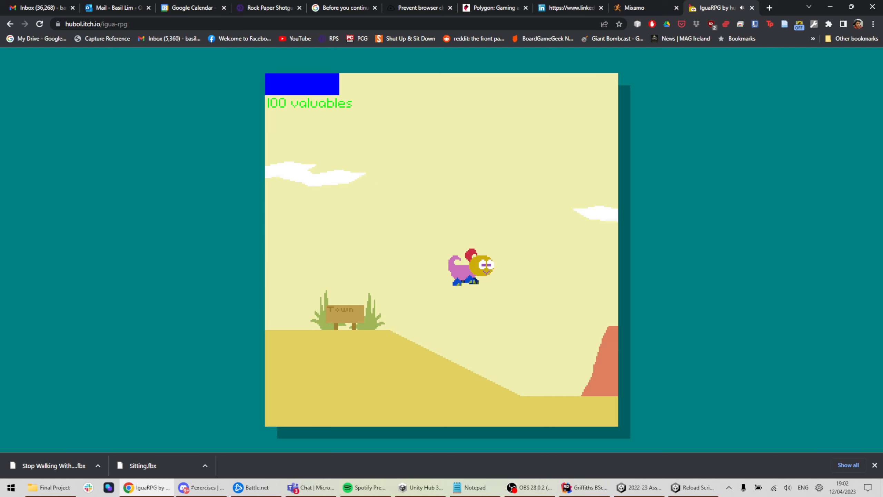
key("space")
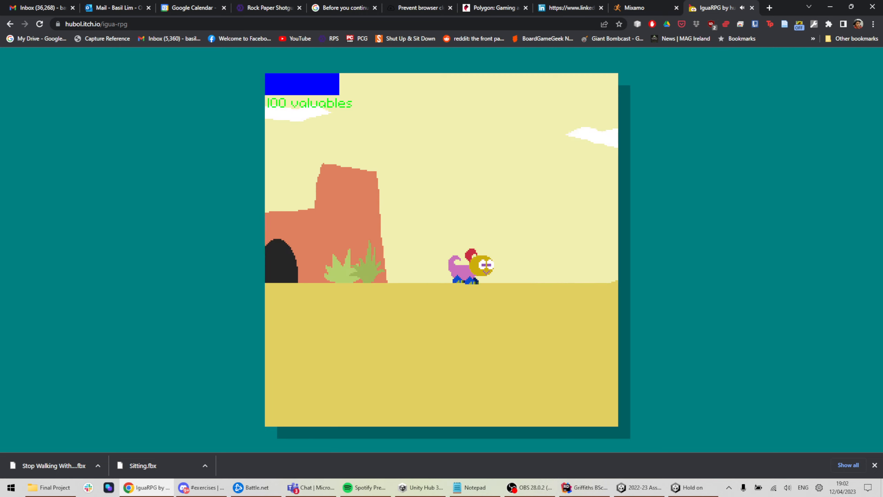
key("space")
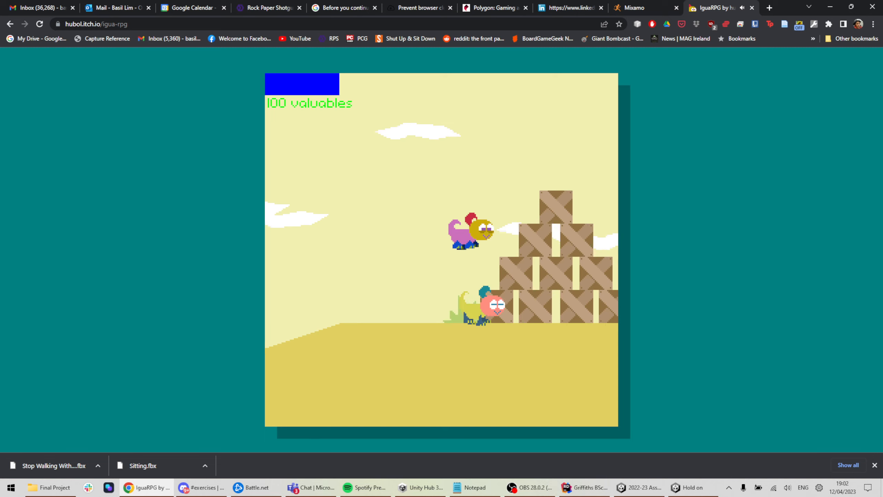
key("Right")
key("Up")
key("Left")
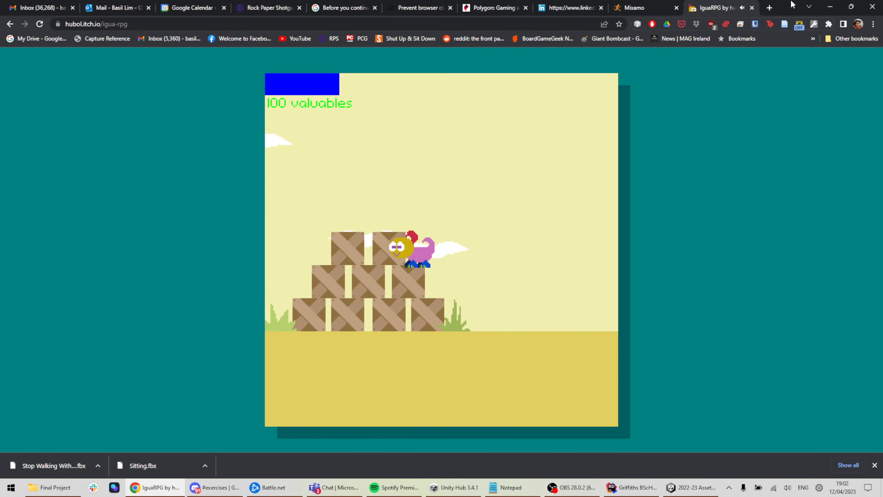
Step: Close the game page, switch to the HDRP project in Unity and open SampleScene from the Scenes folder
left_click(752, 8)
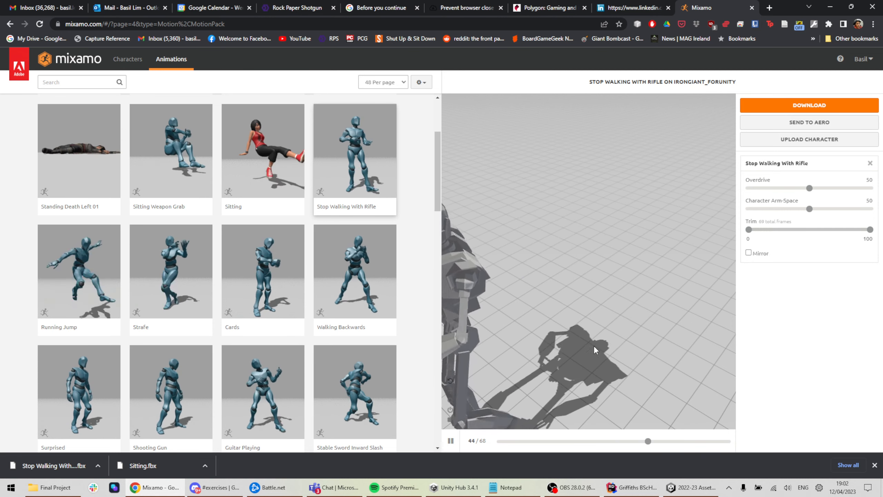
left_click(688, 489)
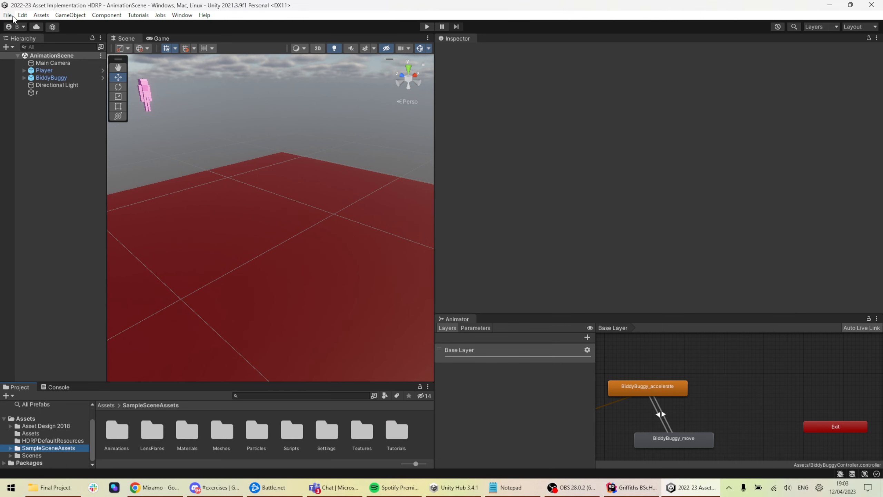
left_click(12, 16)
mouse_move(7, 15)
left_click(42, 35)
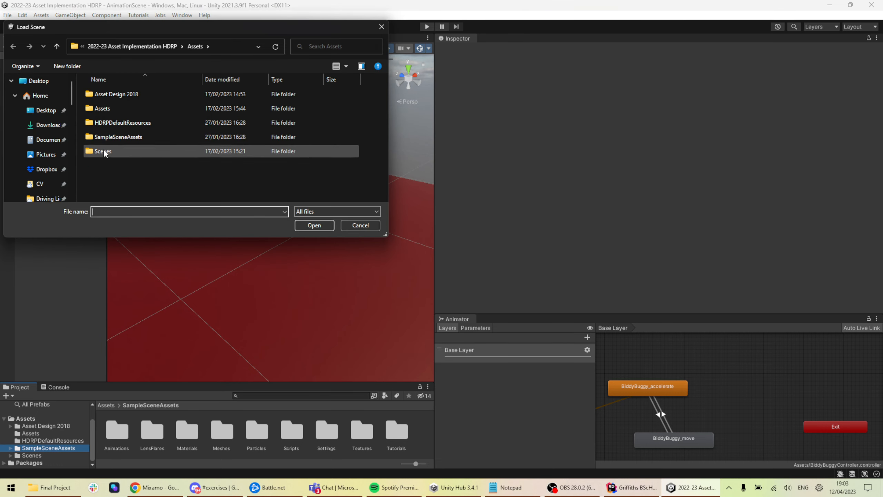
key("Escape")
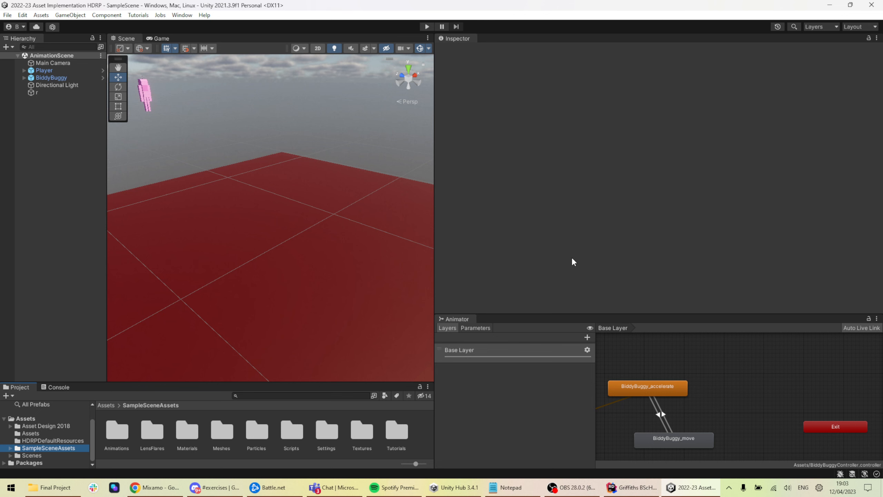
Step: Frame the ShadowProxy object, look around the rooms of the sample scene and run the scene in Play mode
left_click(432, 175)
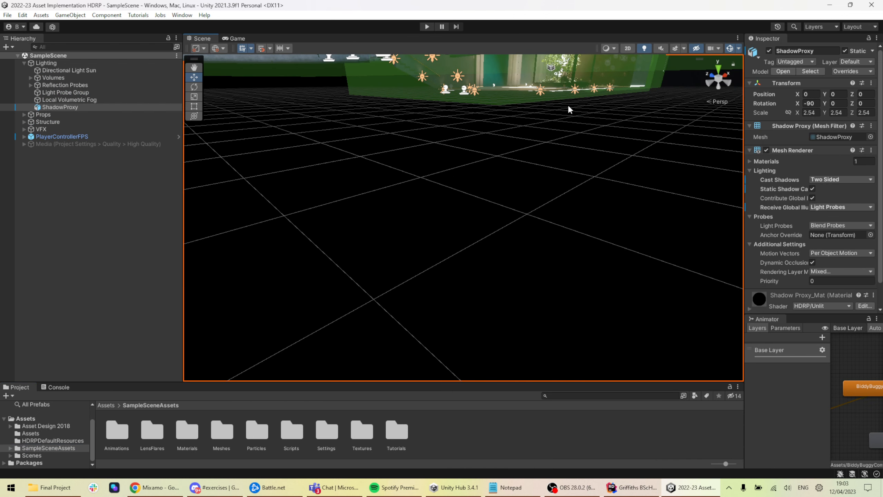
key("f")
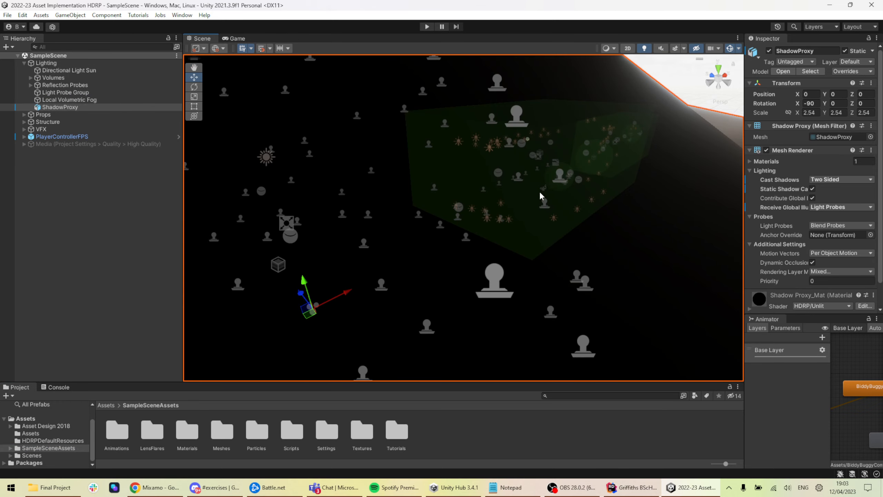
scroll(539, 196, "down", 6)
scroll(487, 212, "up", 7)
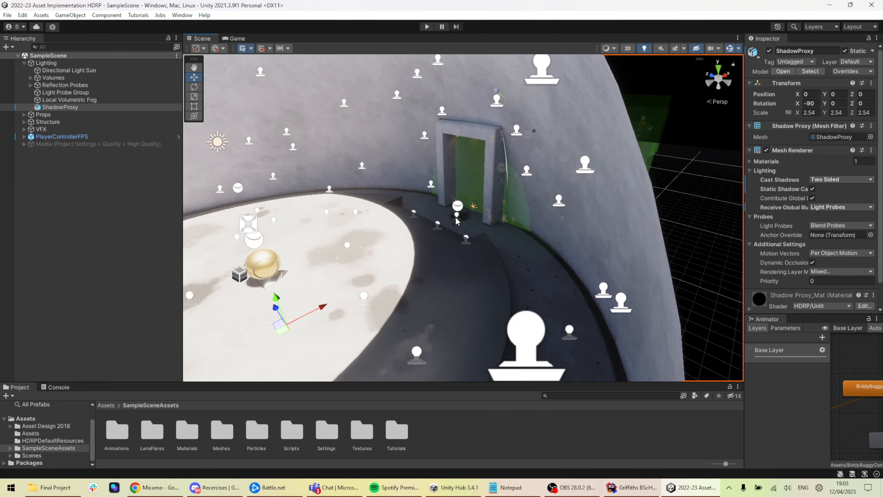
right_click_drag(457, 221, 185, 186)
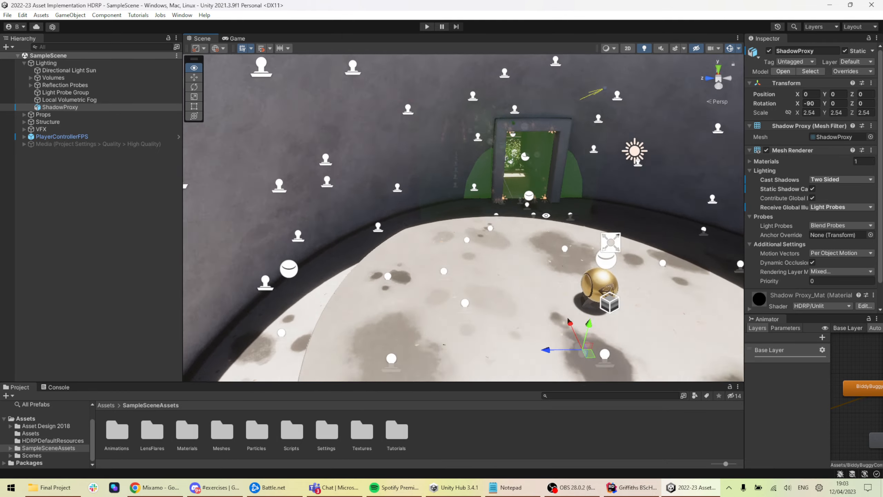
left_click_drag(547, 215, 484, 200, "alt")
left_click(427, 27)
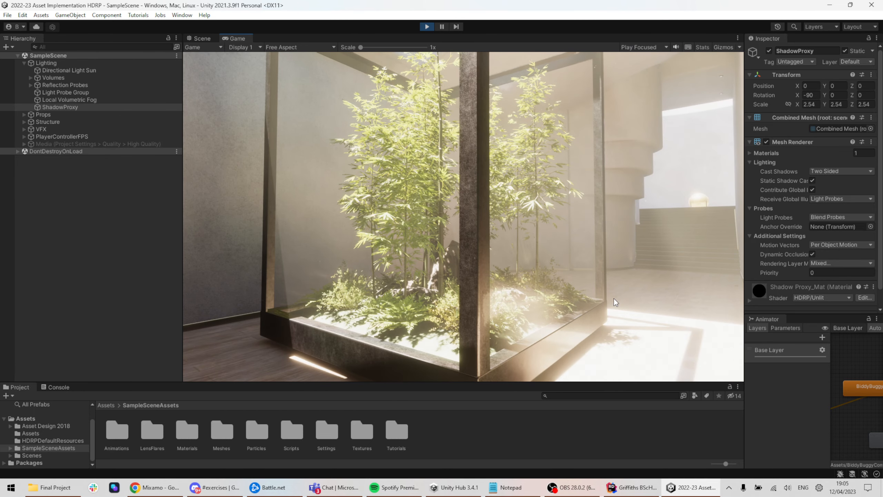
Step: Select Volume Global under Lighting's Volumes group and widen the Inspector to show its Volume overrides
left_click(55, 76)
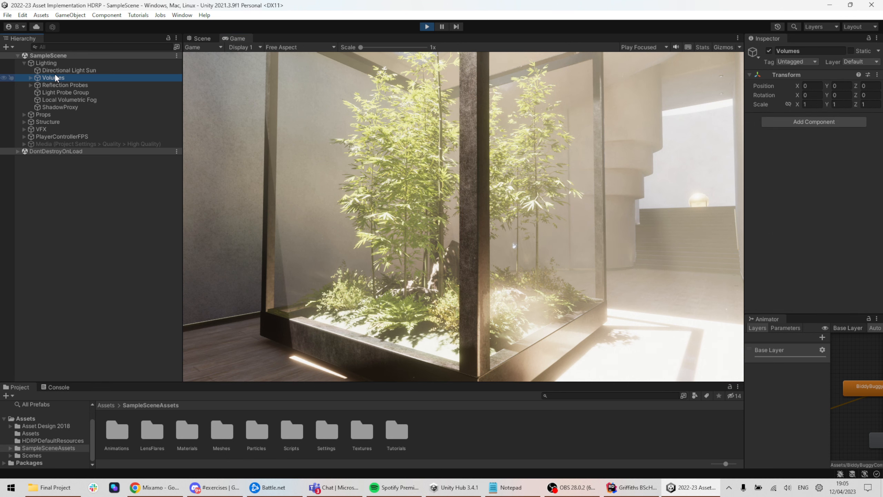
left_click(31, 78)
left_click(75, 84)
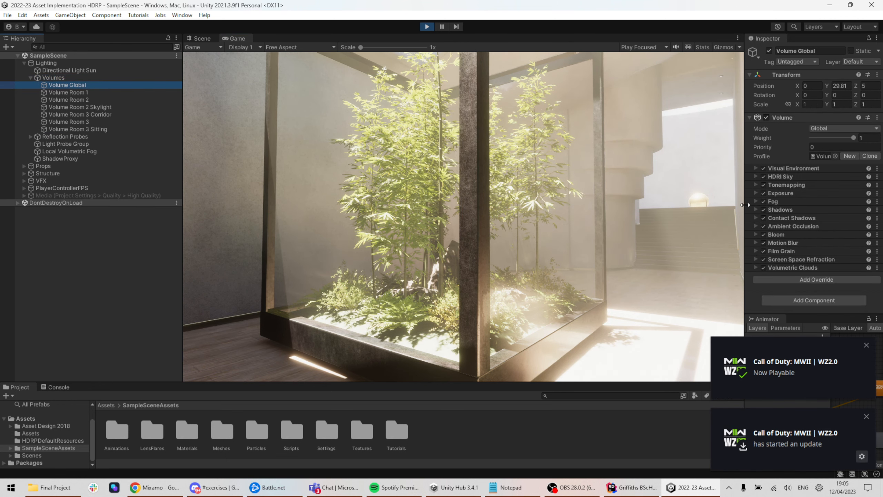
left_click_drag(746, 205, 580, 210)
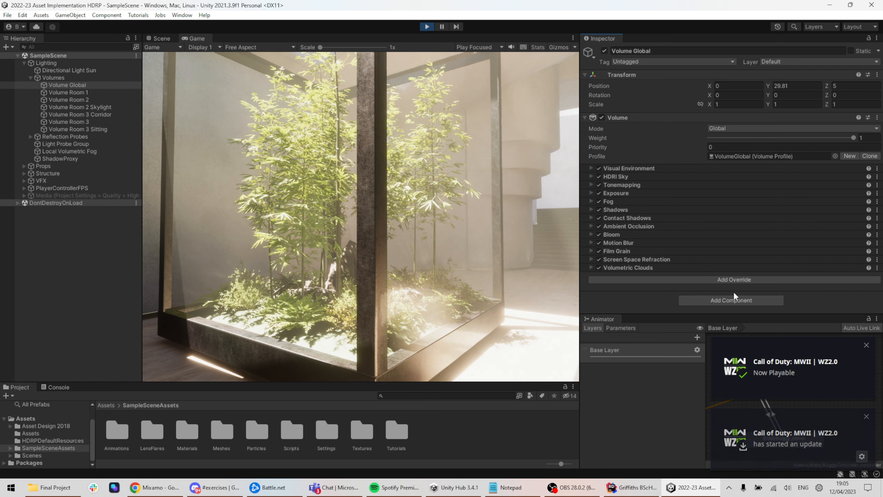
Step: Examine the local Volume Room 1 and Volume Room 2 settings and their box bounds in the Scene view
left_click(75, 91)
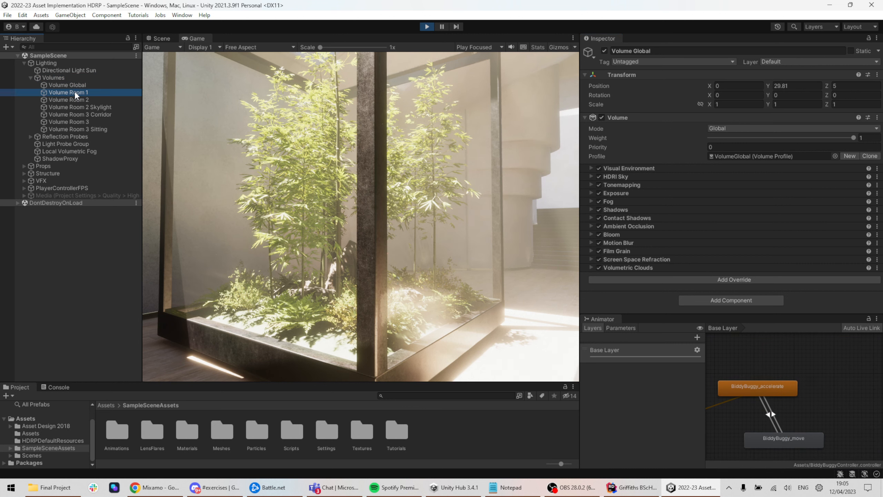
left_click(76, 100)
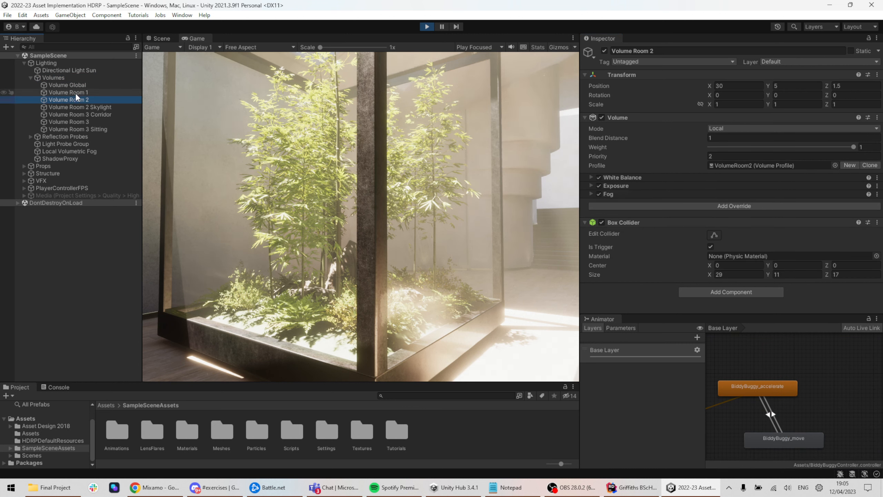
left_click(75, 92)
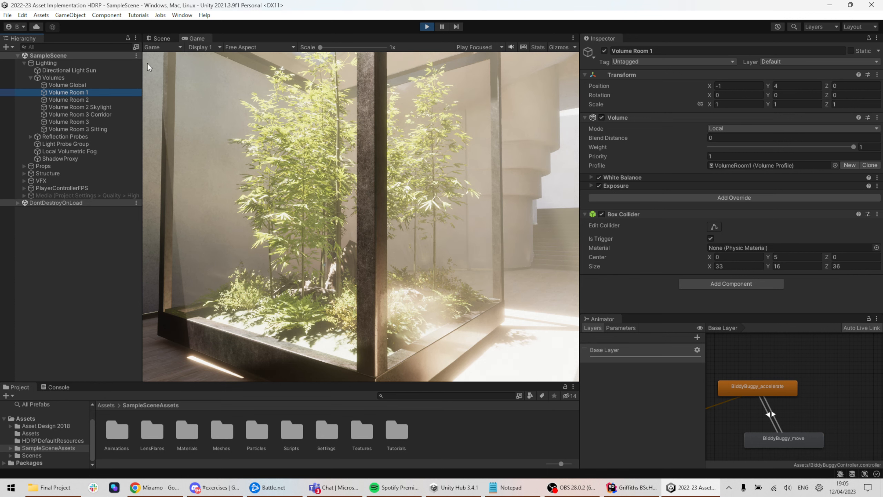
left_click(160, 38)
double_click(64, 92)
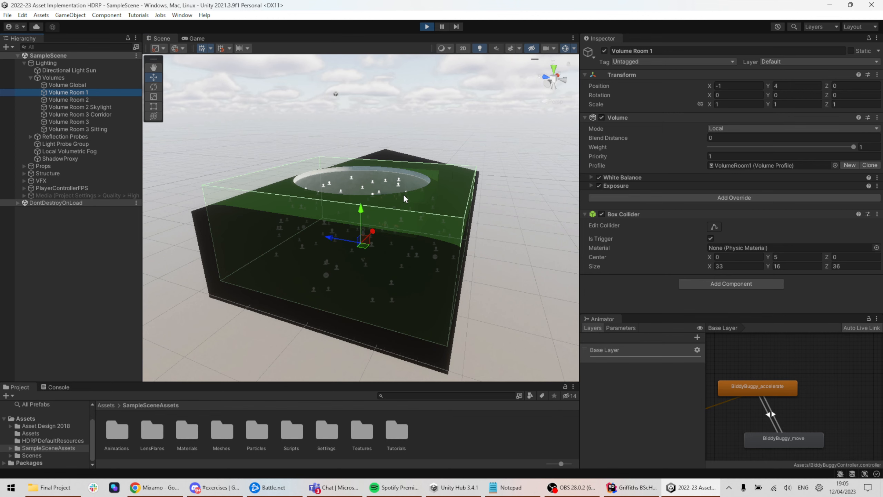
scroll(414, 199, "up", 3)
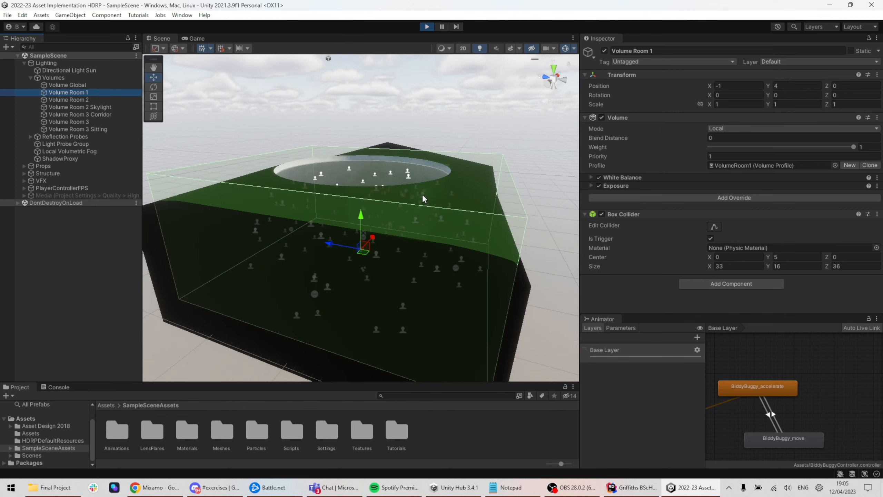
double_click(64, 93)
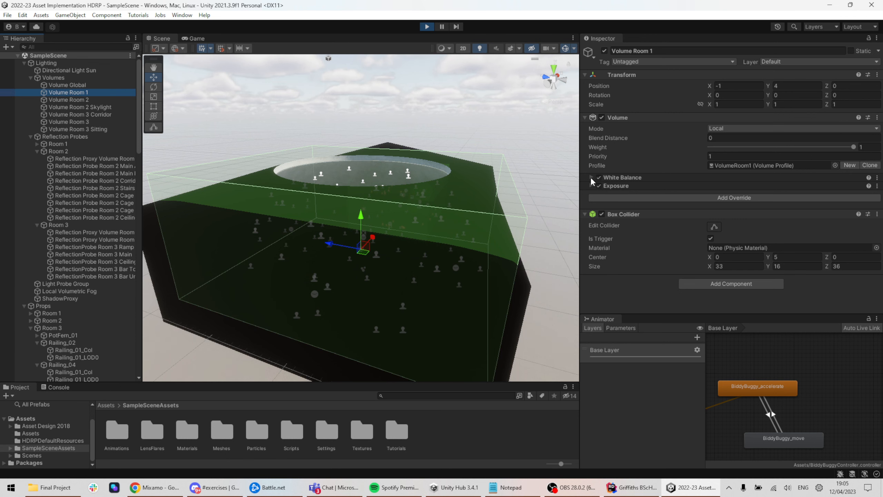
left_click_drag(466, 172, 448, 227, "alt")
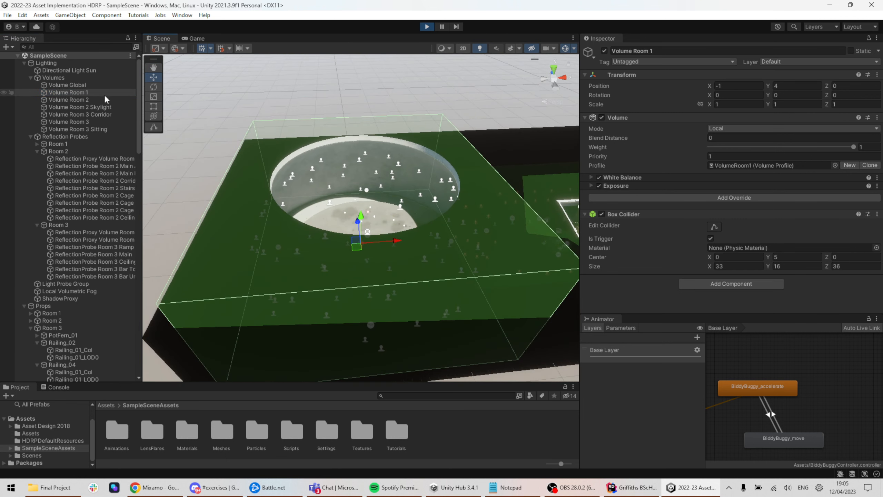
left_click(68, 100)
middle_click_drag(540, 177, 280, 168)
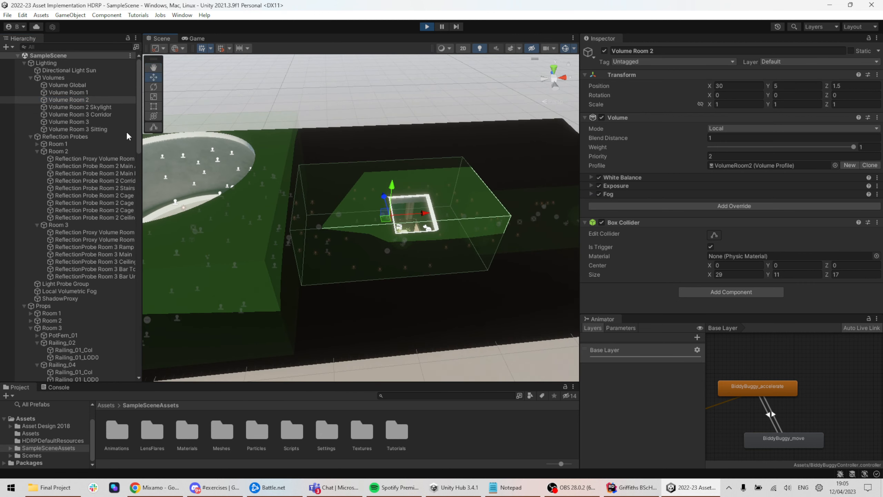
Step: Add a Chromatic Aberration override to Volume Global, enable its Spectral Lut and set Intensity to 1
left_click(76, 86)
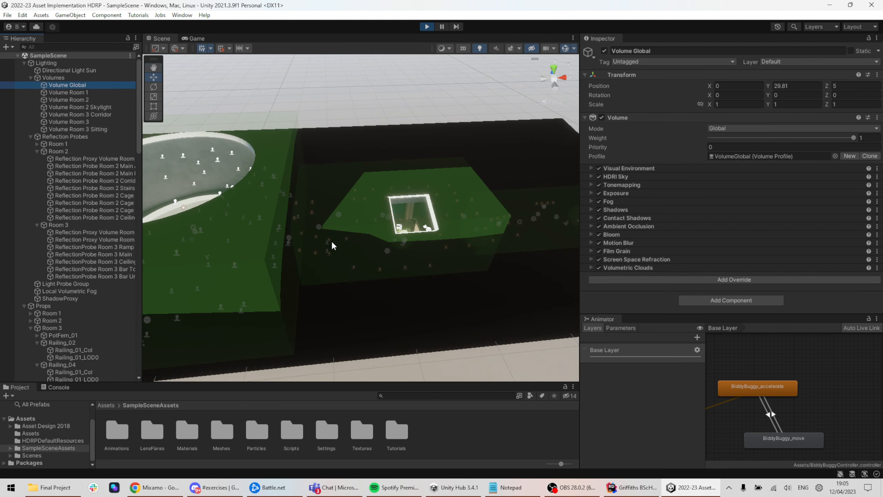
left_click_drag(264, 252, 343, 255, "alt")
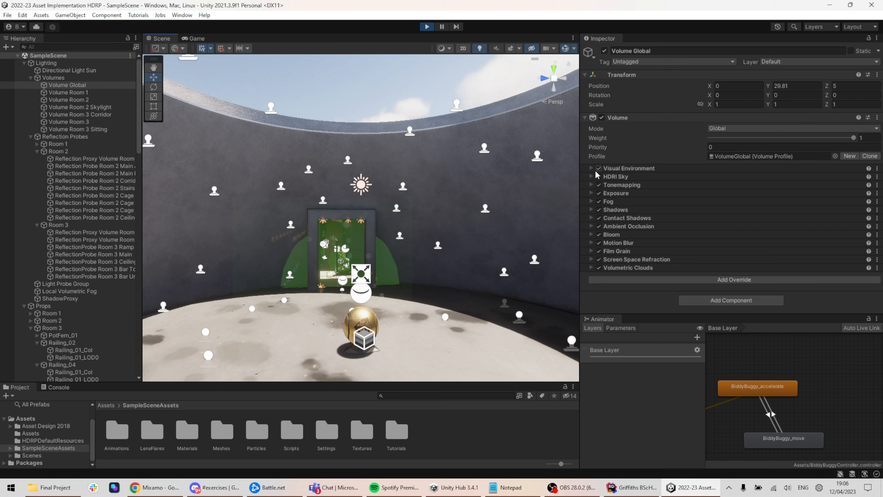
left_click(687, 277)
left_click(708, 334)
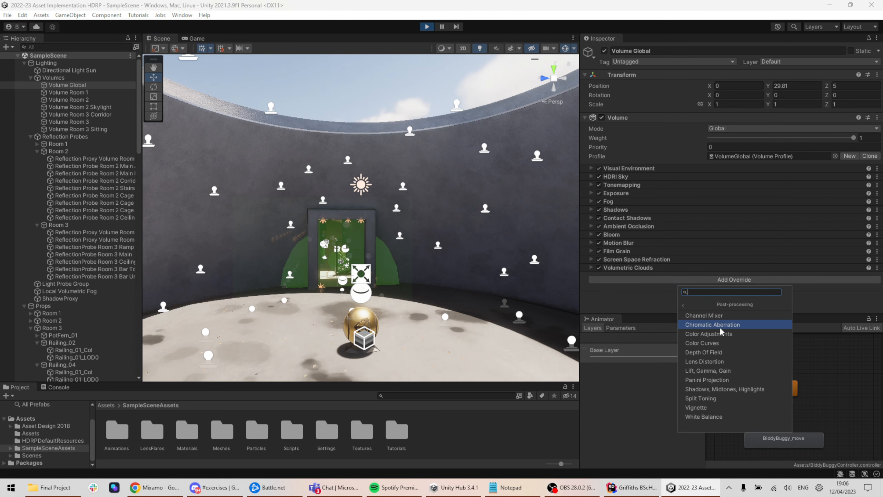
left_click(723, 325)
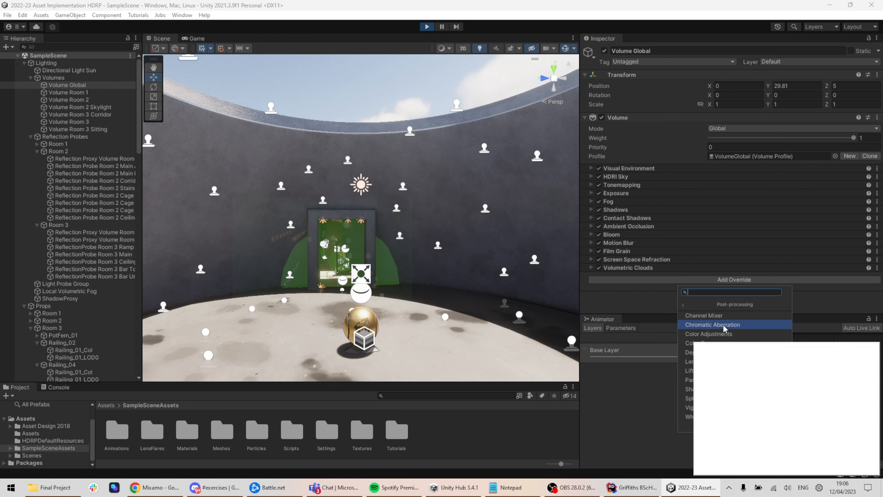
scroll(635, 275, "down", 3)
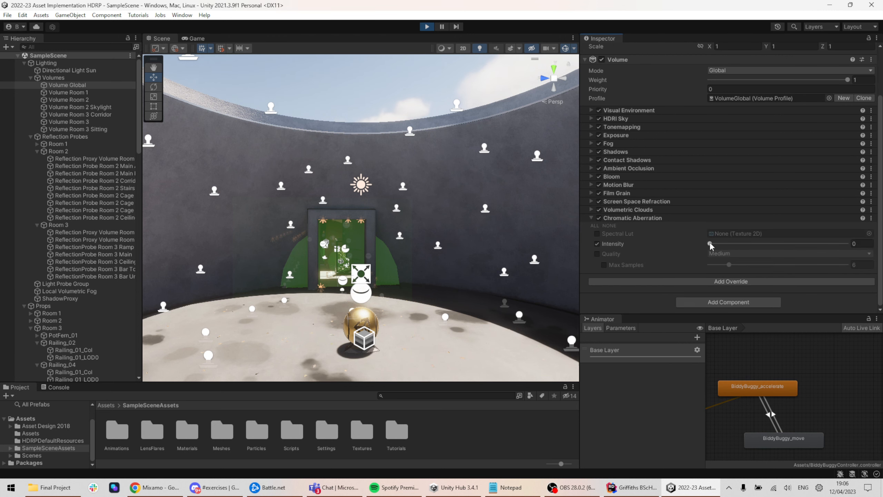
left_click_drag(711, 243, 808, 243)
left_click(597, 234)
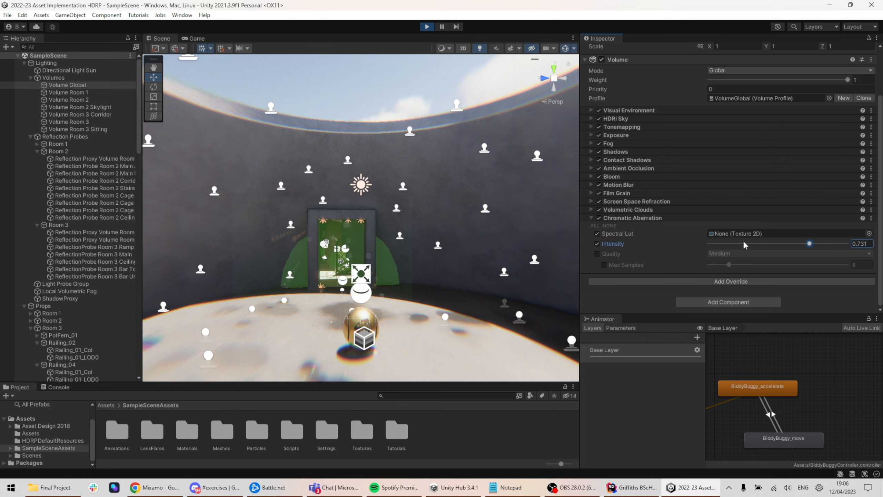
left_click_drag(810, 244, 853, 245)
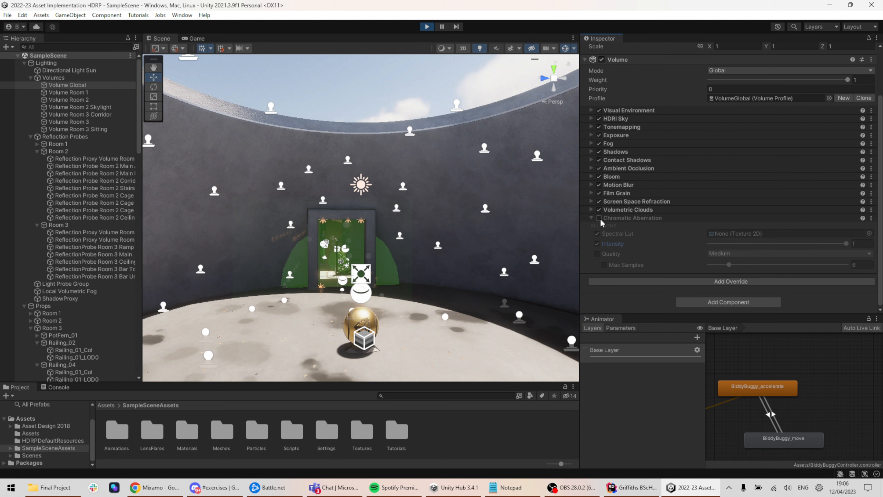
Step: Add a Vignette override to Volume Global and set its Intensity to about 0.428
left_click(681, 281)
left_click(713, 340)
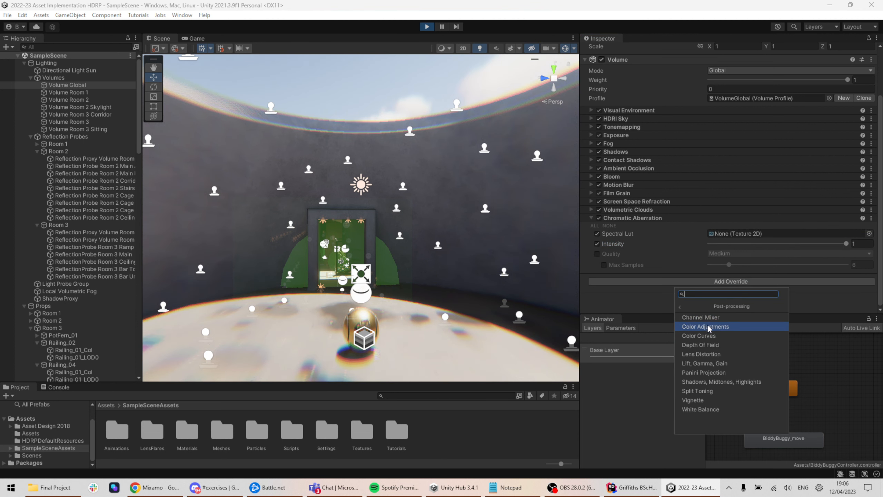
left_click(714, 400)
scroll(664, 212, "down", 5)
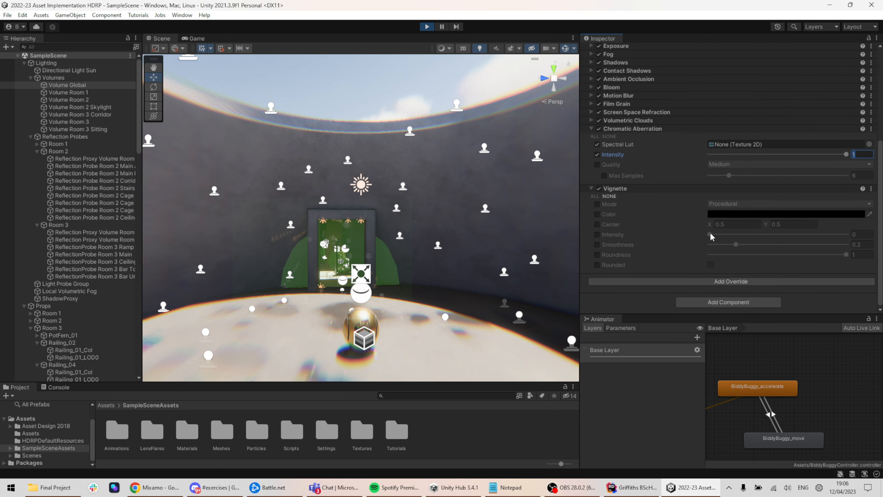
left_click(597, 235)
left_click_drag(710, 234, 768, 234)
Step: Disable the Vignette and Chromatic Aberration overrides on Volume Global and check the Game view
scroll(660, 174, "up", 3)
left_click(599, 238)
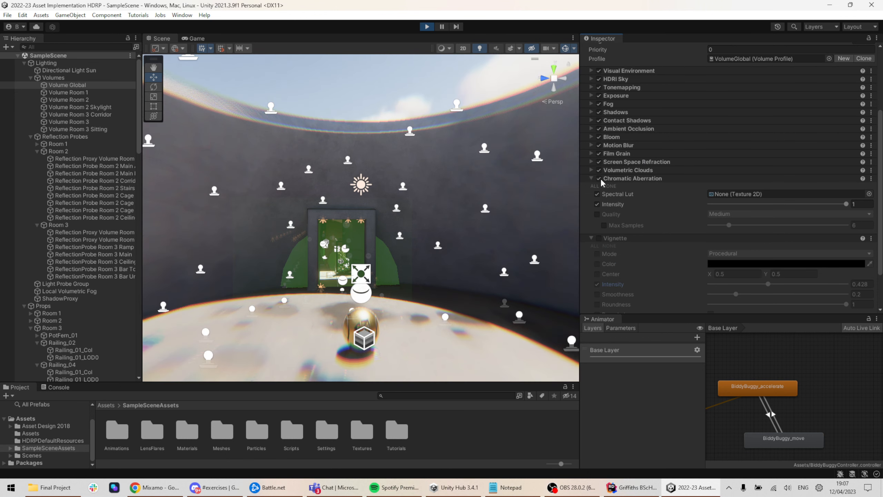
left_click(599, 178)
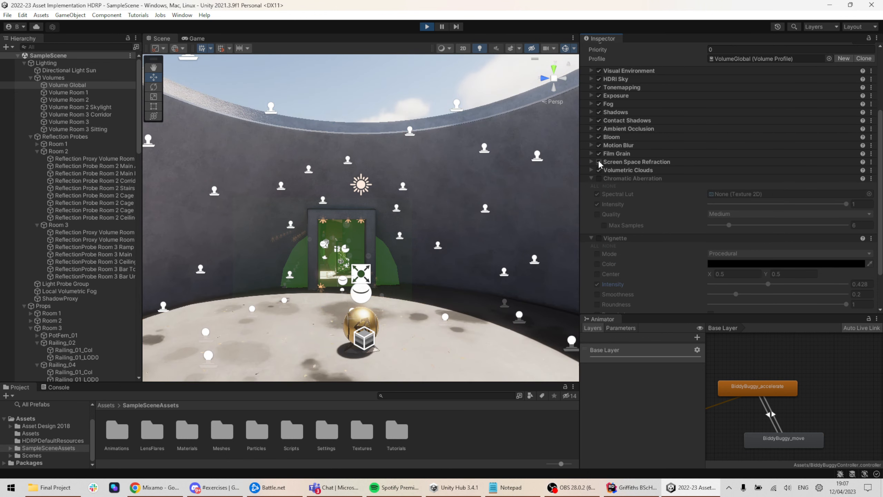
left_click(194, 39)
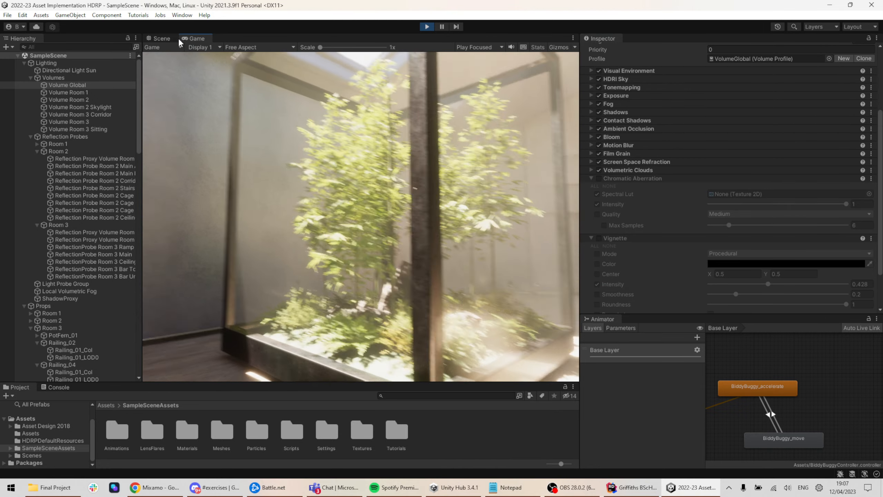
left_click(164, 39)
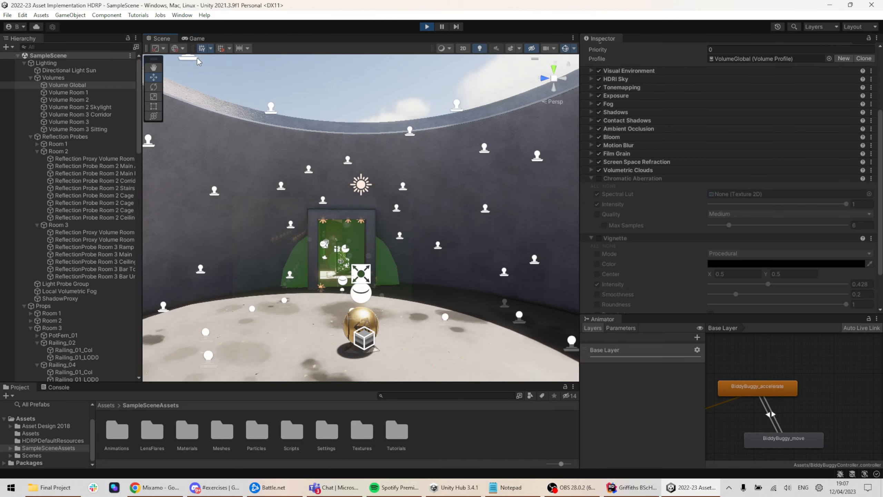
Step: View the wooden-floored corridor, reselect Volume Global and turn Screen Space Refraction off and on to compare its effect
left_click(372, 219)
right_click_drag(371, 219, 592, 286)
key("w")
right_click_drag(675, 314, 781, 311)
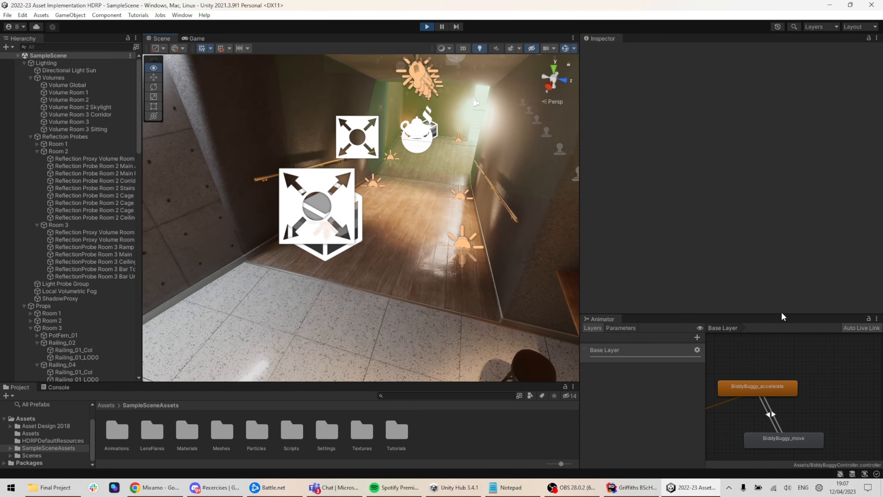
left_click(70, 85)
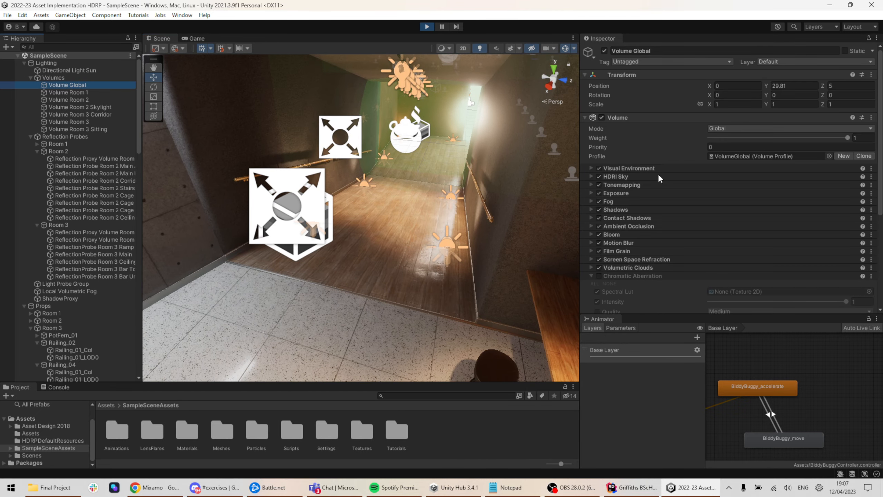
left_click(599, 259)
left_click(599, 258)
left_click(599, 259)
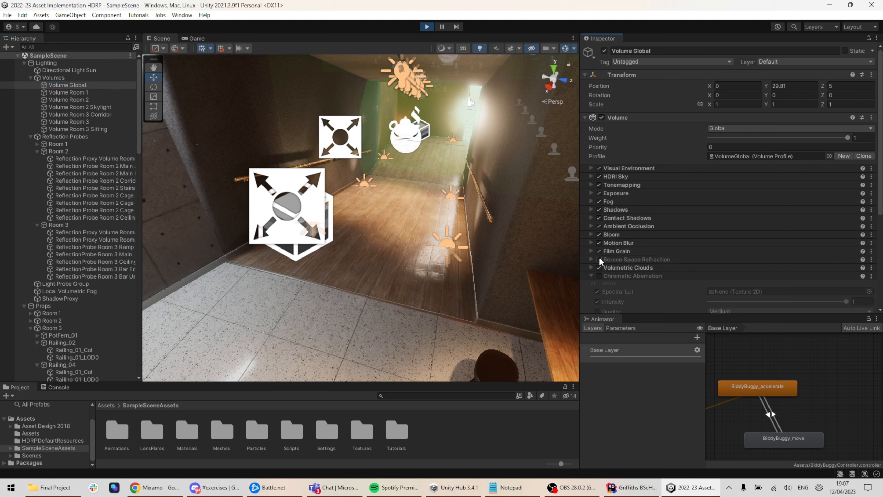
left_click(598, 259)
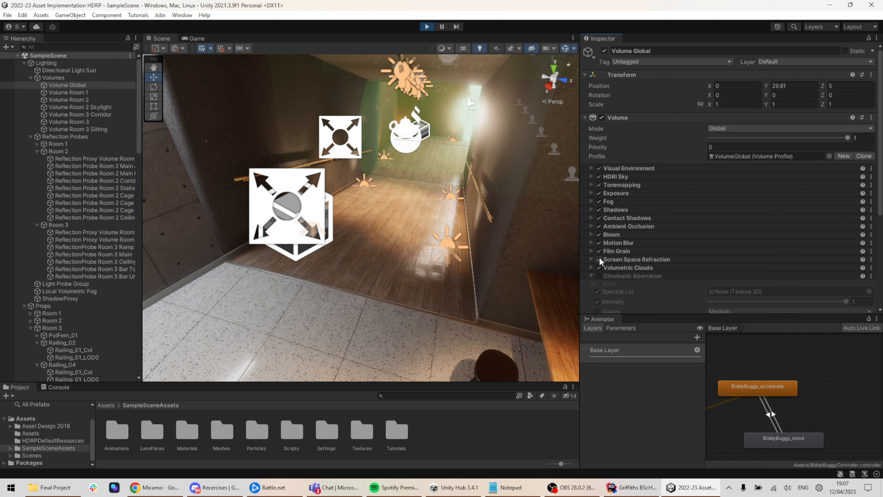
Step: Turn the Bloom override of Volume Global off and on to compare the corridor's glow
left_click(599, 234)
left_click(598, 235)
left_click(599, 235)
left_click(599, 234)
left_click(598, 235)
left_click(599, 235)
Step: Turn the Ambient Occlusion override of Volume Global off and on repeatedly to compare the corridor's shading
left_click(599, 226)
left_click(599, 226)
left_click(599, 226)
left_click(599, 226)
left_click(601, 227)
left_click(601, 227)
left_click(601, 226)
left_click(600, 226)
left_click(601, 226)
left_click(601, 225)
left_click(600, 226)
left_click(601, 226)
left_click(601, 226)
left_click(599, 226)
left_click(599, 226)
left_click(599, 226)
left_click(599, 226)
left_click(601, 225)
Step: Turn the Contact Shadows and Fog overrides of Volume Global off and back on to compare their effects
left_click(598, 218)
left_click(598, 218)
left_click(599, 202)
left_click(599, 202)
Step: Look further down the corridor and open the list of override categories available for Volume Global
right_click_drag(437, 177, 461, 153)
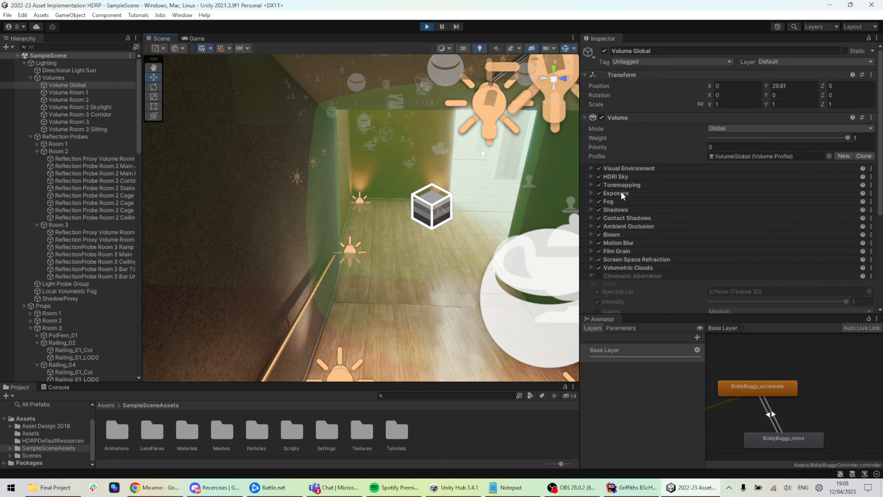
scroll(738, 262, "down", 5)
left_click(730, 280)
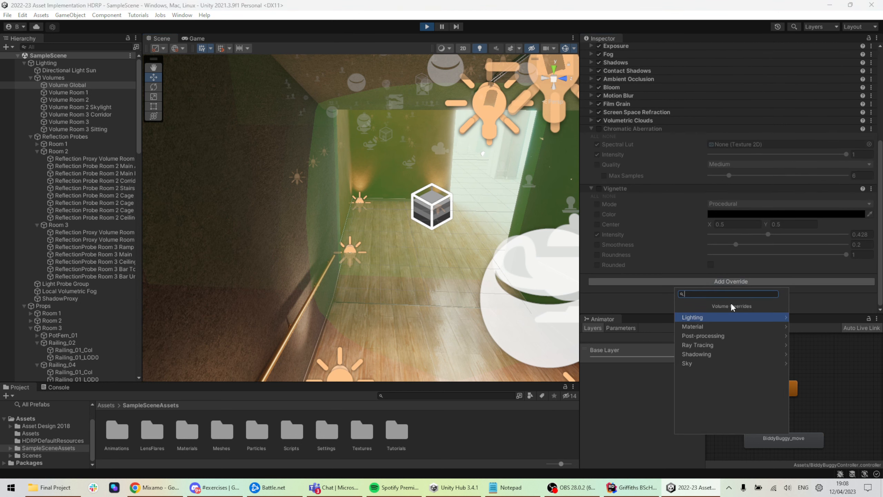
Step: Look around the golden sphere in the circular room and exit Play mode
right_click_drag(471, 182, 61, 259)
key("w")
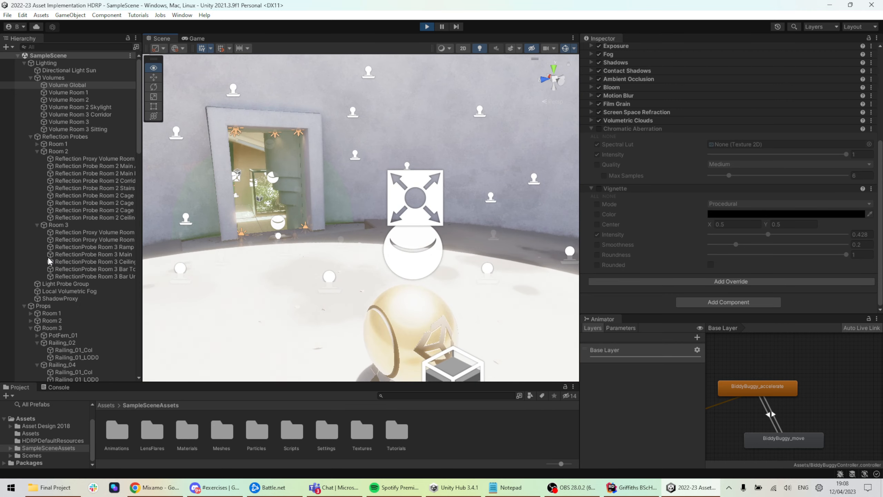
right_click_drag(48, 257, 140, 294)
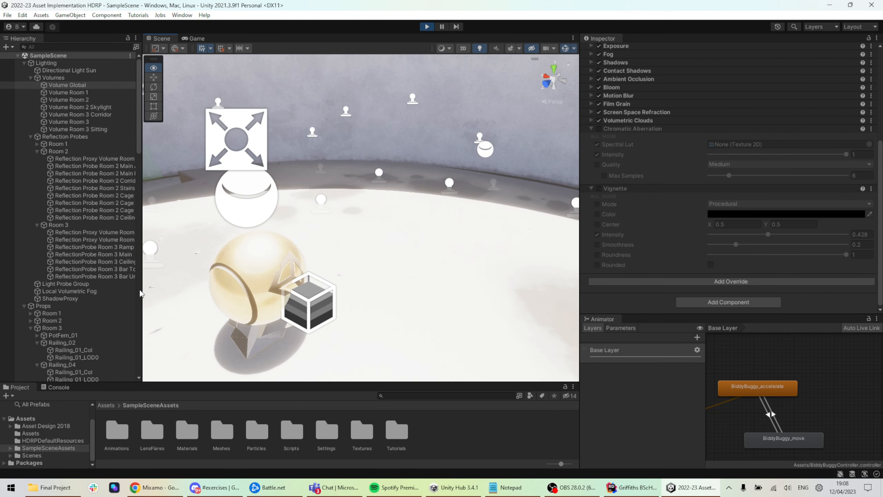
key("f")
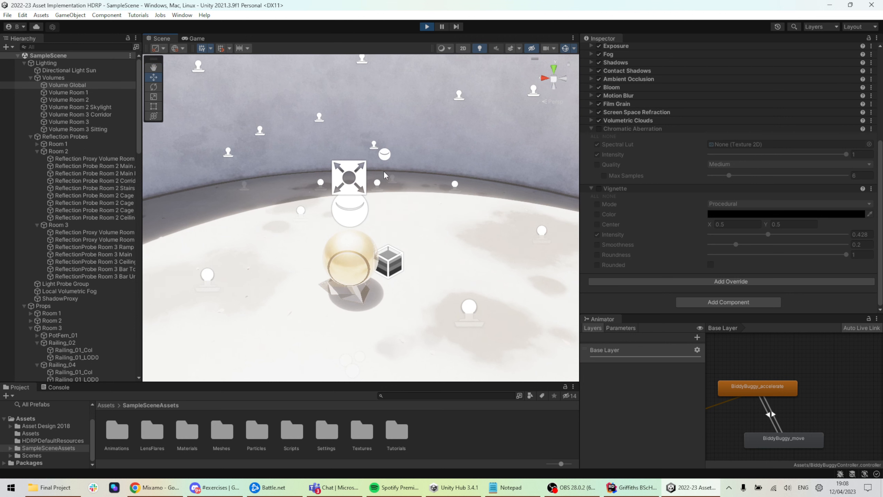
scroll(452, 279, "up", 5)
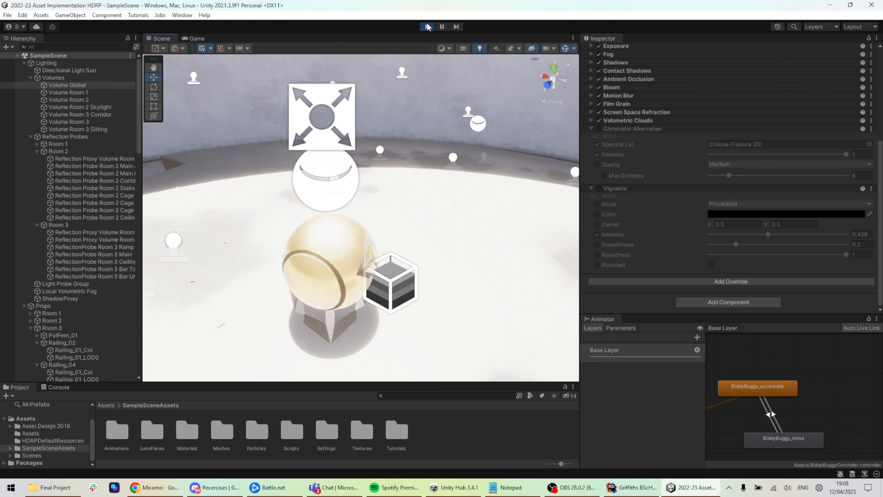
scroll(667, 157, "up", 5)
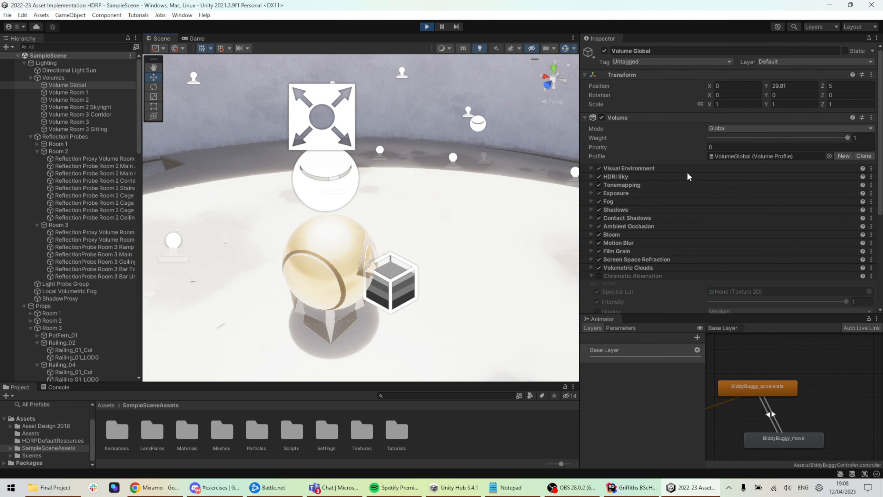
right_click_drag(418, 250, 541, 267)
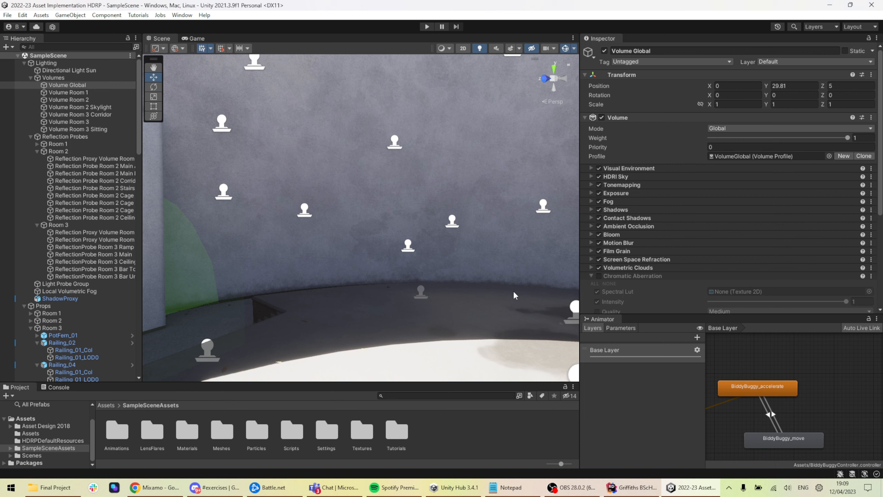
left_click(587, 488)
left_click(587, 489)
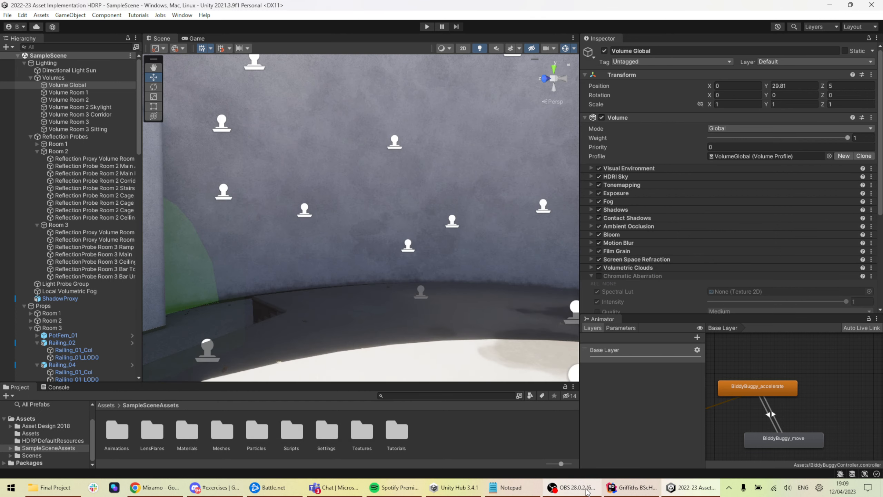